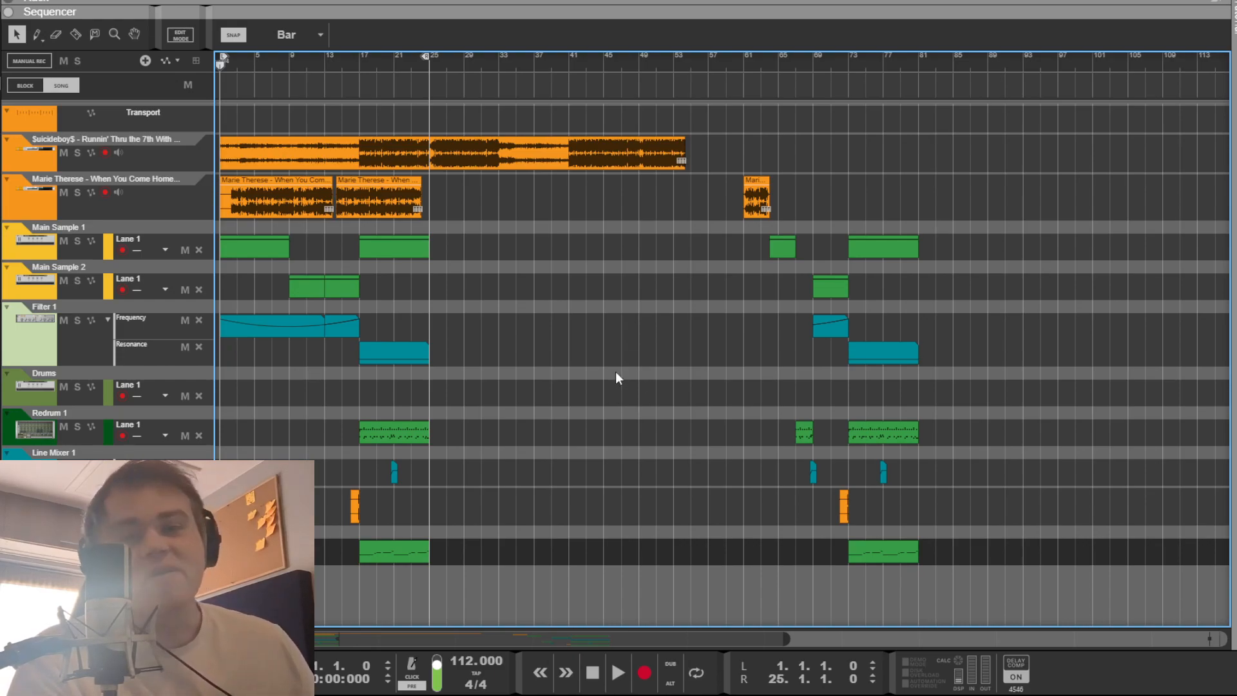
Step: Play the song from the start with looping turned on between bars 17 and 25
{"action": "key", "text": "space"}
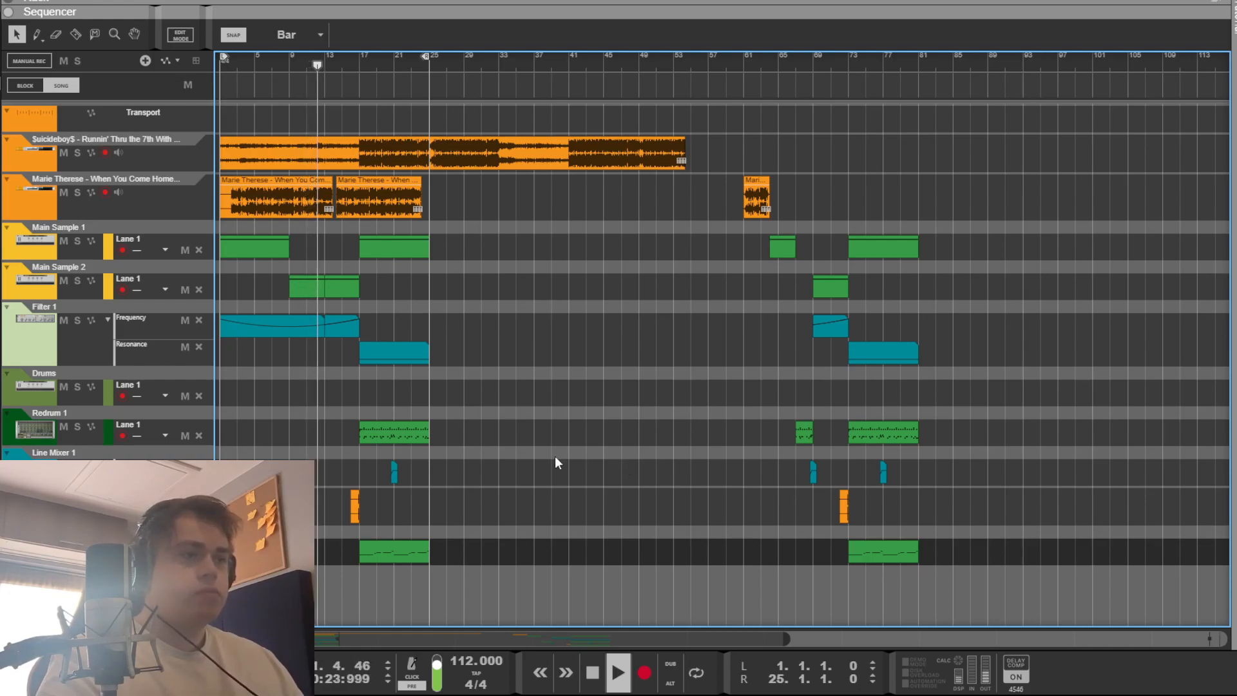
{"action": "left_click", "coordinate": [358, 66], "text": "alt"}
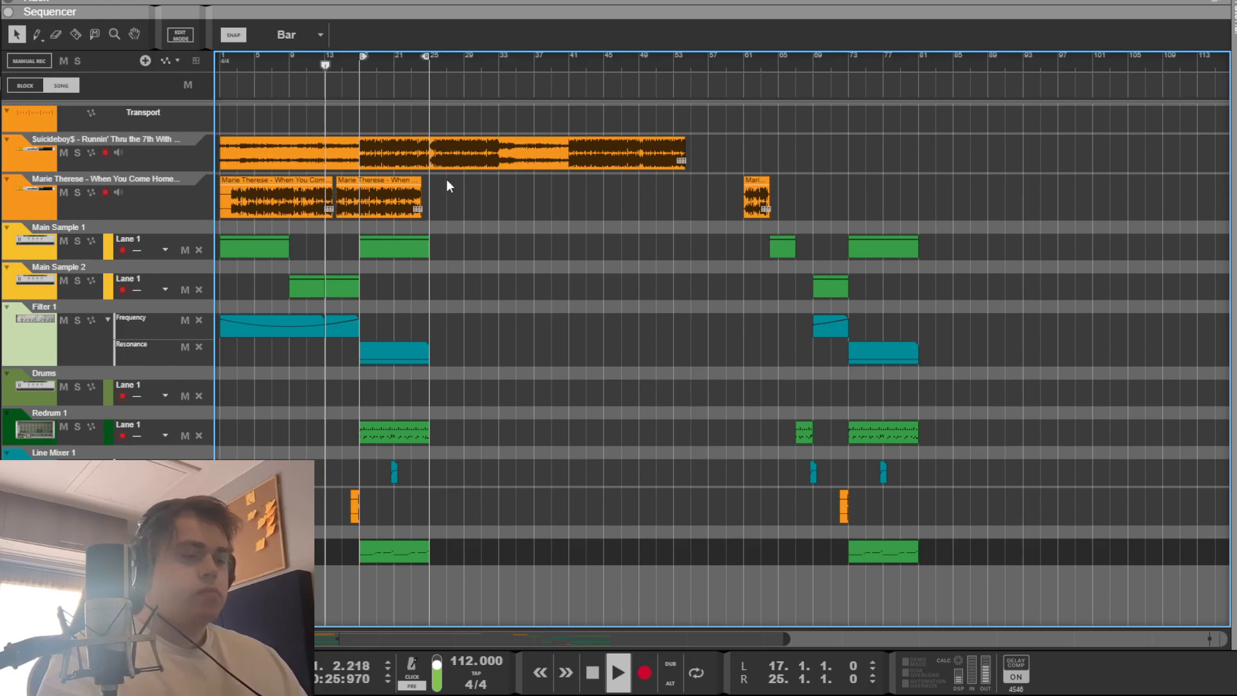
{"action": "key", "text": "l"}
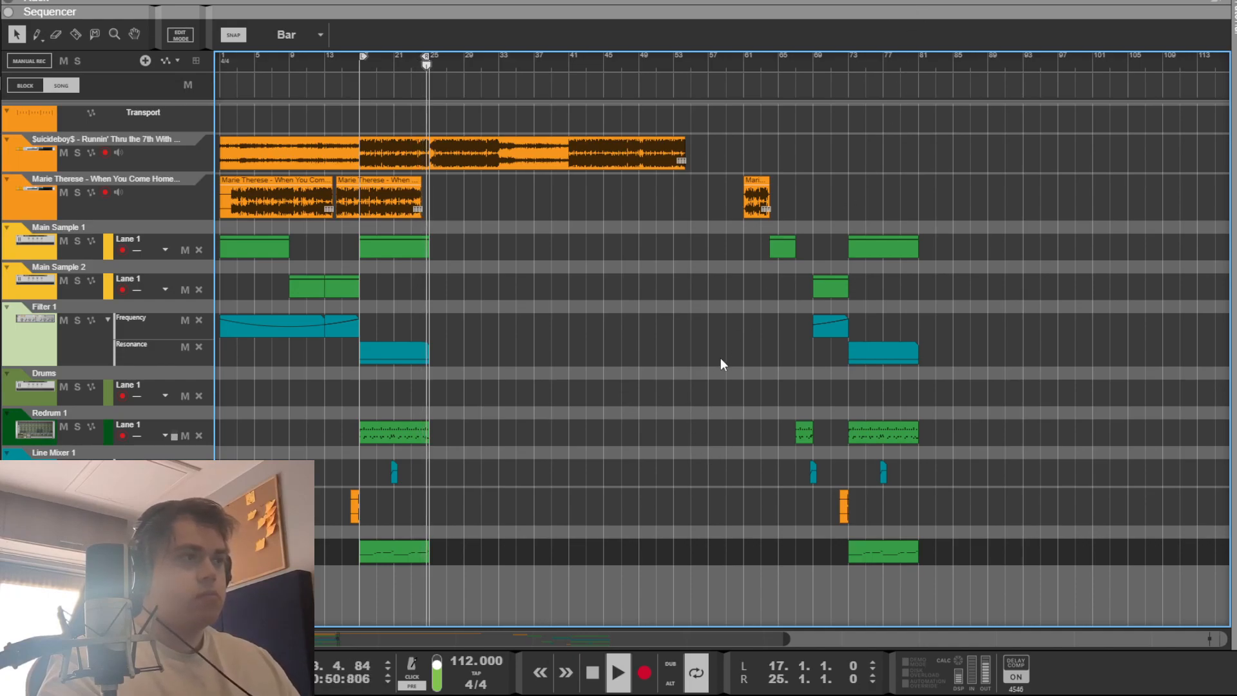
{"action": "key", "text": "space"}
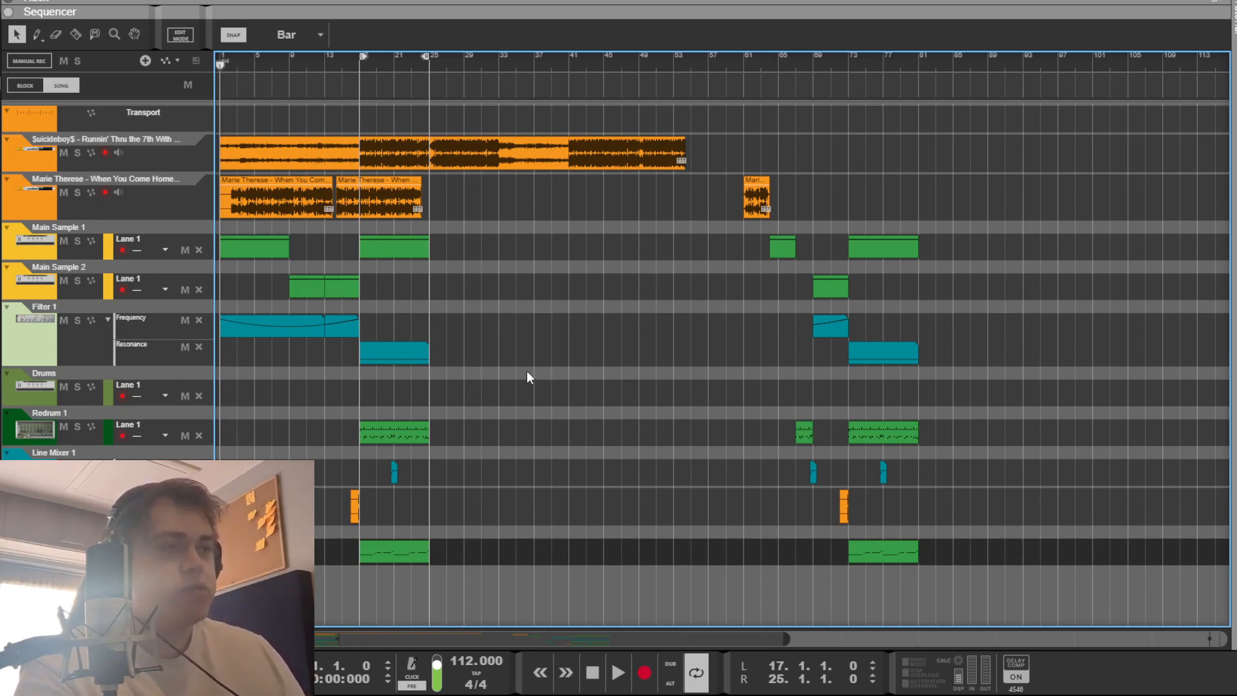
{"action": "left_click_drag", "start_coordinate": [464, 567], "coordinate": [395, 243]}
{"action": "left_click", "coordinate": [428, 274]}
{"action": "left_click", "coordinate": [413, 253]}
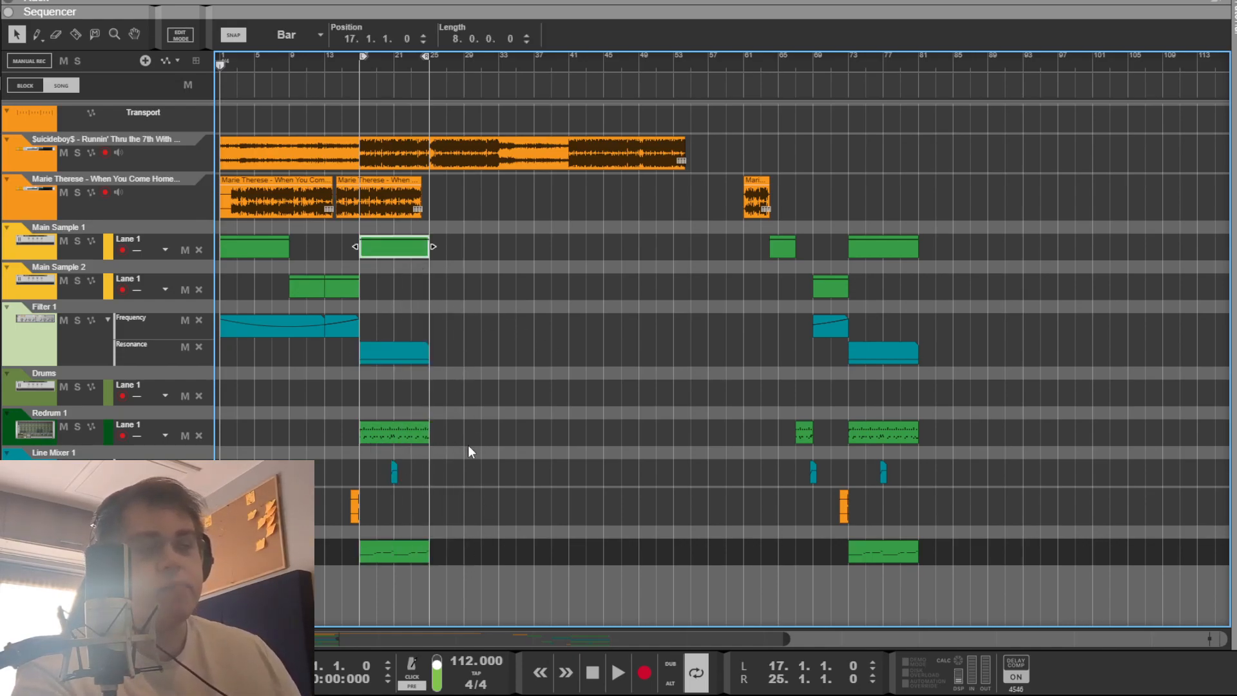
{"action": "left_click", "coordinate": [512, 429]}
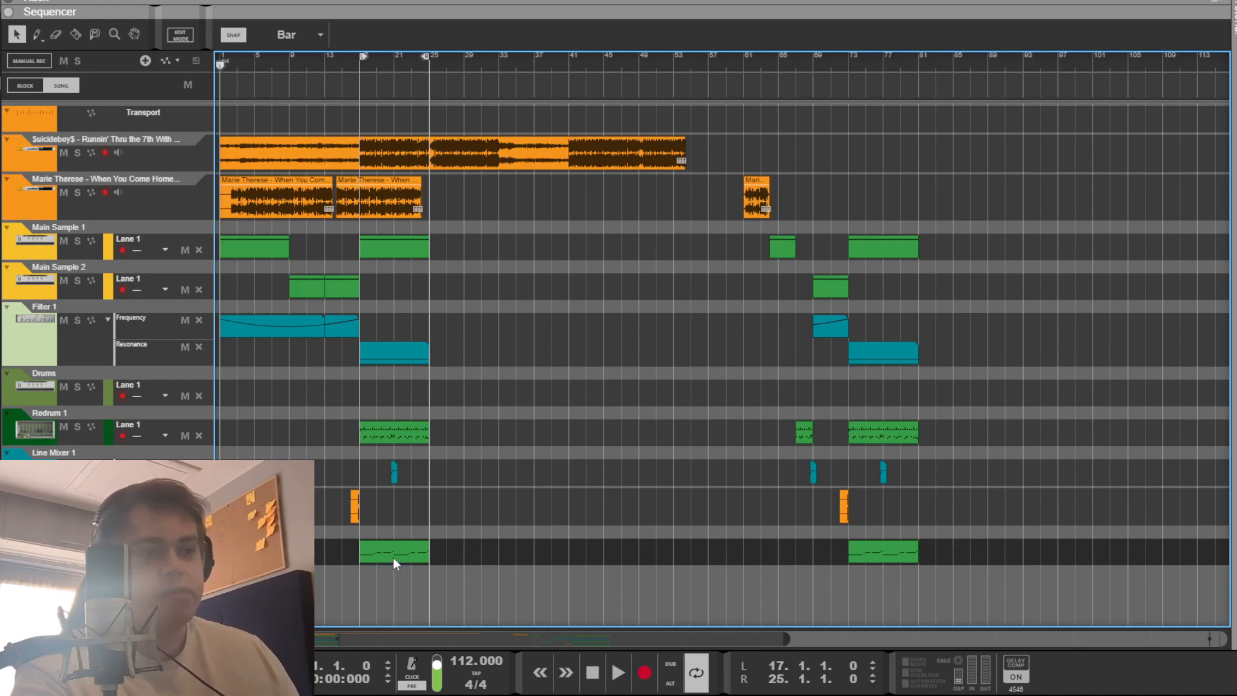
{"action": "left_click", "coordinate": [393, 557]}
{"action": "left_click_drag", "start_coordinate": [524, 476], "coordinate": [503, 578]}
{"action": "left_click_drag", "start_coordinate": [457, 506], "coordinate": [358, 579]}
{"action": "left_click", "coordinate": [535, 501]}
{"action": "left_click_drag", "start_coordinate": [490, 505], "coordinate": [412, 564]}
{"action": "left_click", "coordinate": [555, 480]}
Step: Bring the Main Sample 1 Mimic sampler into view in the rack and play the song to hear the sample
{"action": "key", "text": "F5"}
{"action": "key", "text": "F6"}
{"action": "key", "text": "F5"}
{"action": "key", "text": "F5+F6+F7"}
{"action": "scroll", "coordinate": [352, 409], "scroll_direction": "up", "scroll_amount": 2}
{"action": "key", "text": "F6"}
{"action": "scroll", "coordinate": [326, 393], "scroll_direction": "up", "scroll_amount": 15}
{"action": "scroll", "coordinate": [289, 387], "scroll_direction": "up", "scroll_amount": 12}
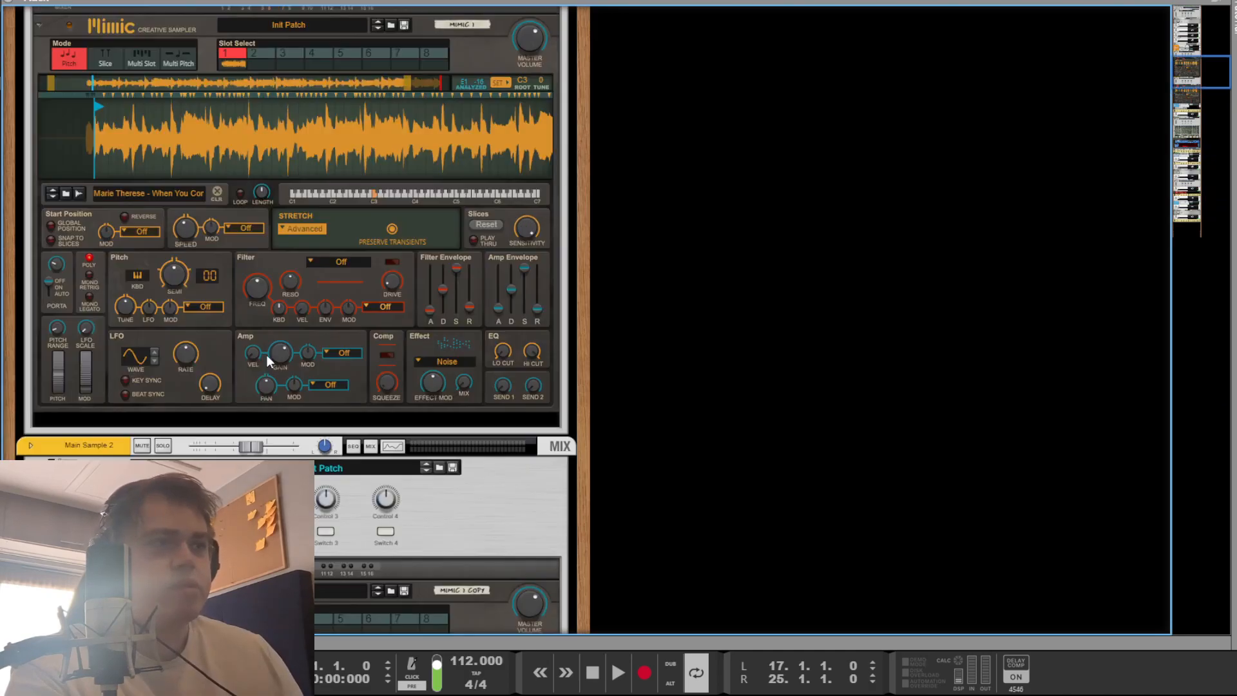
{"action": "scroll", "coordinate": [252, 358], "scroll_direction": "down", "scroll_amount": 4}
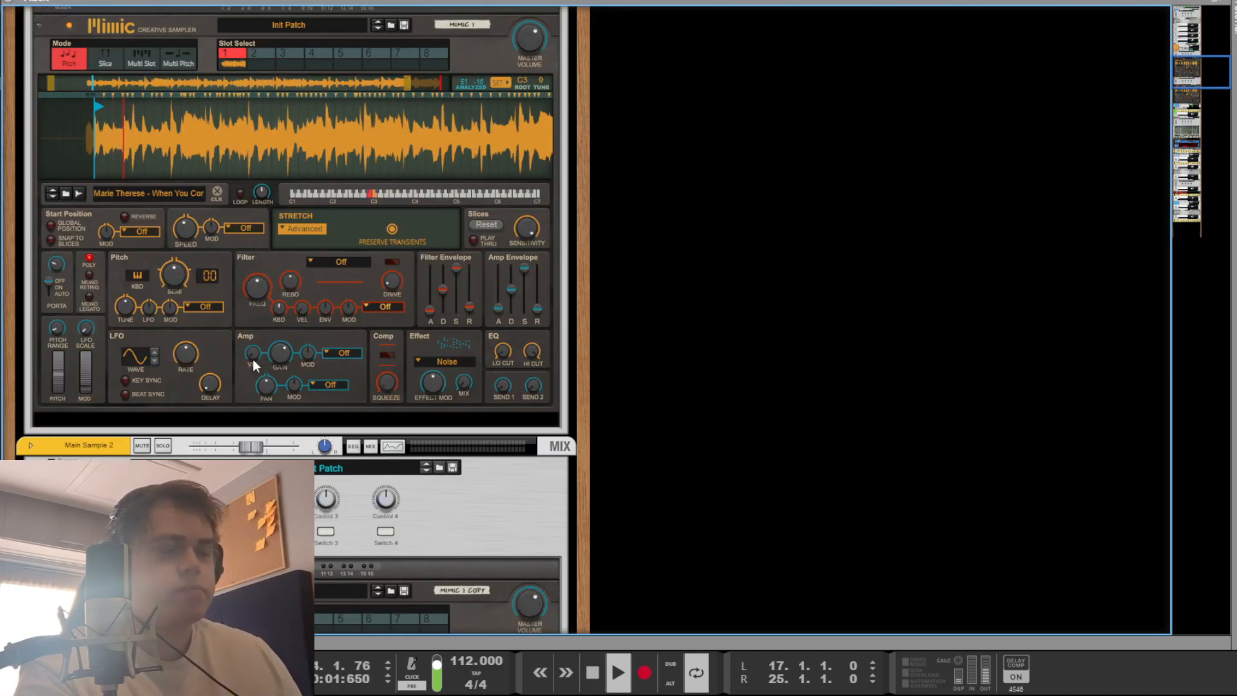
{"action": "scroll", "coordinate": [253, 358], "scroll_direction": "up", "scroll_amount": 2}
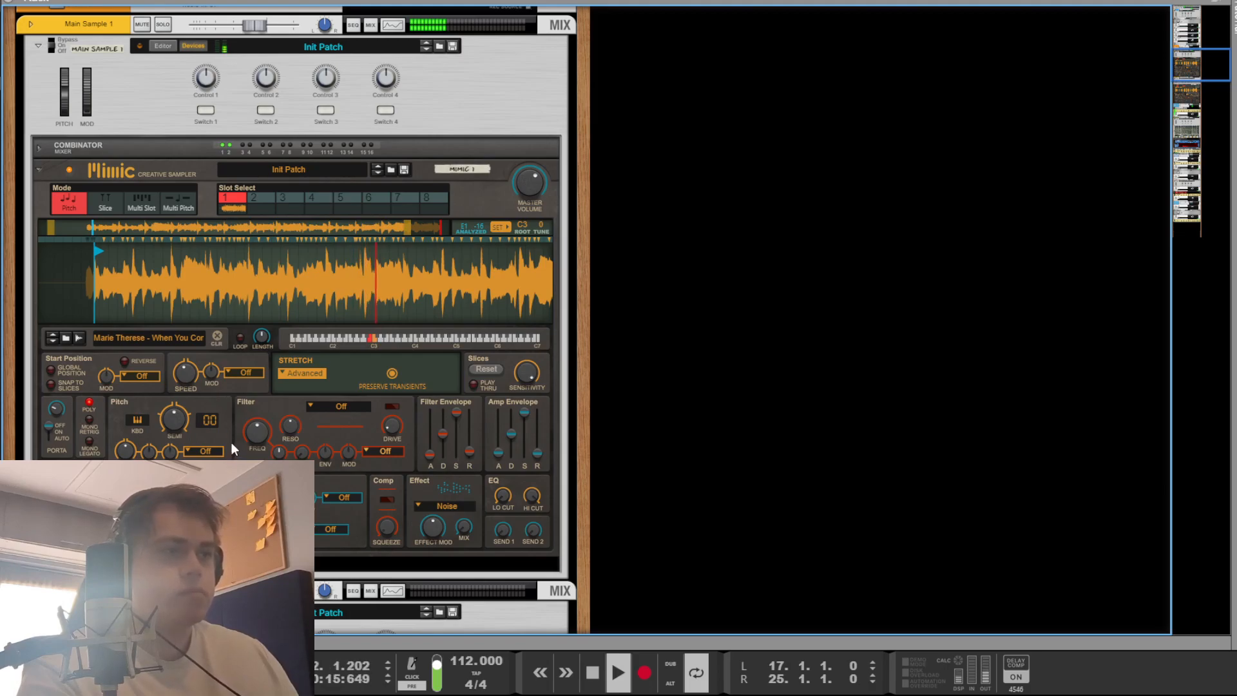
{"action": "key", "text": "space"}
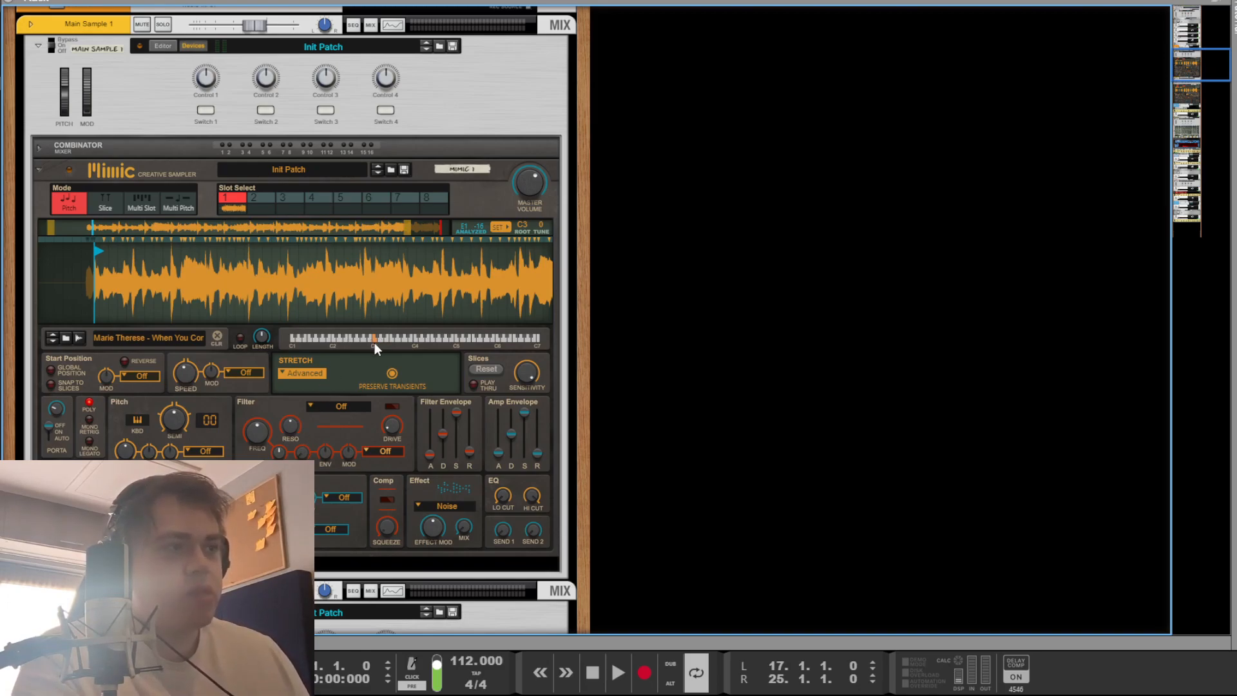
Step: Examine the Main Sample 2 sampler, the Bus insert effects and the Filter 1 frequency automation clips
{"action": "scroll", "coordinate": [315, 388], "scroll_direction": "down", "scroll_amount": 10}
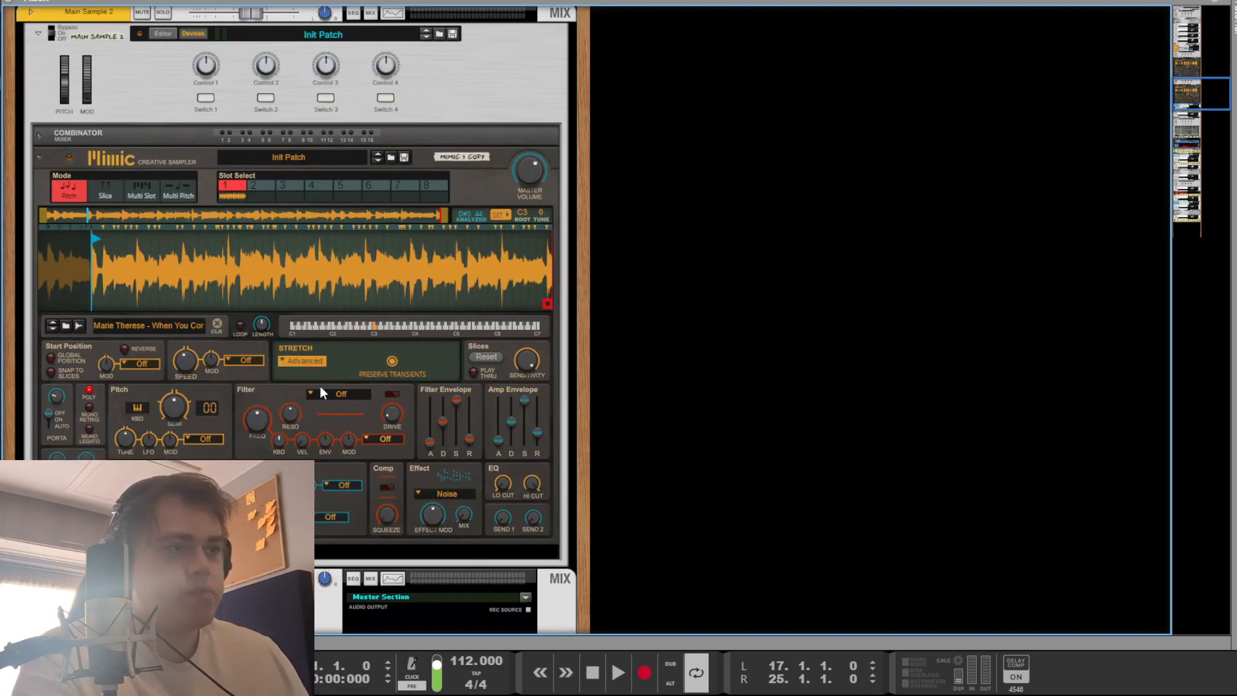
{"action": "scroll", "coordinate": [342, 379], "scroll_direction": "down", "scroll_amount": 10}
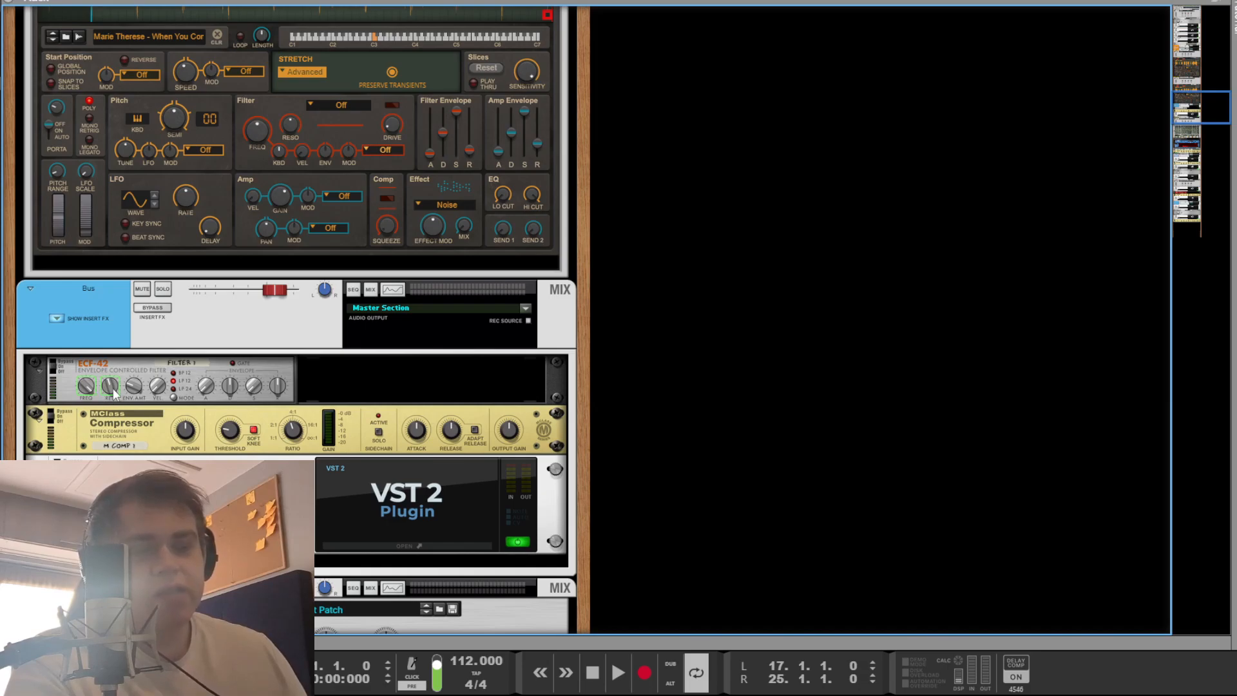
{"action": "key", "text": "F7"}
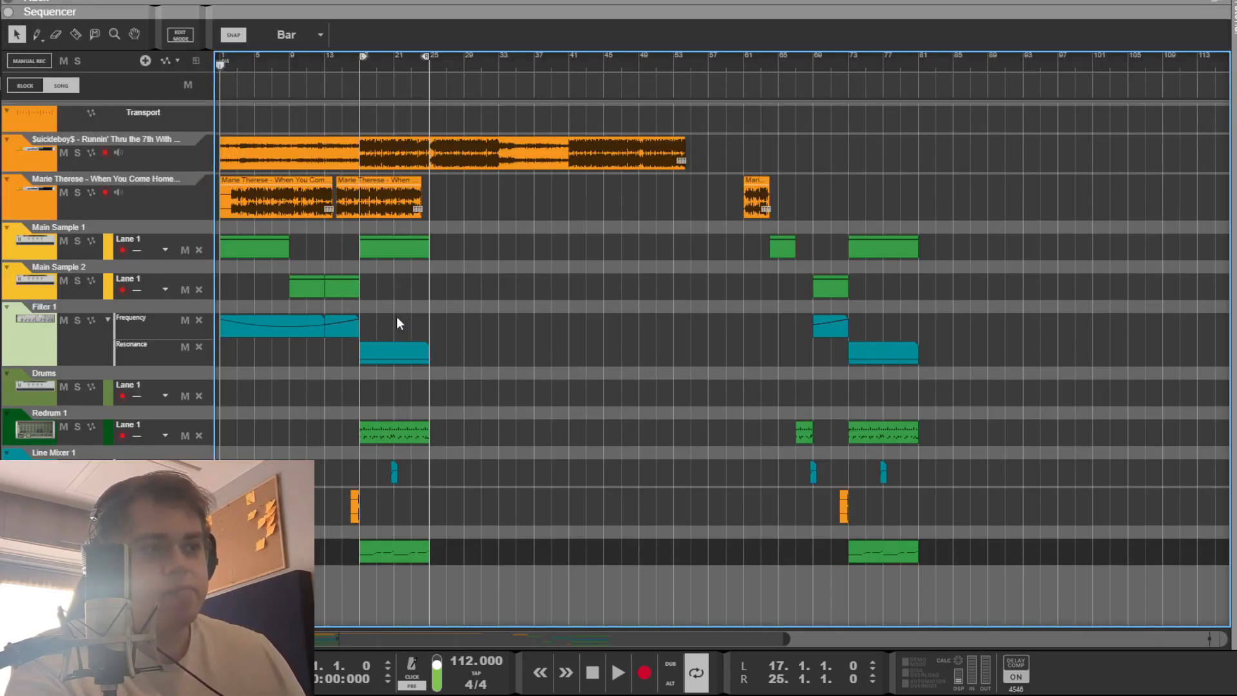
{"action": "left_click_drag", "start_coordinate": [241, 327], "coordinate": [240, 328]}
{"action": "left_click_drag", "start_coordinate": [438, 351], "coordinate": [280, 332]}
{"action": "left_click", "coordinate": [501, 327]}
Step: Play the song from the start with the Filter 1 device in view to hear its automation
{"action": "key", "text": "F6"}
{"action": "key", "text": "space"}
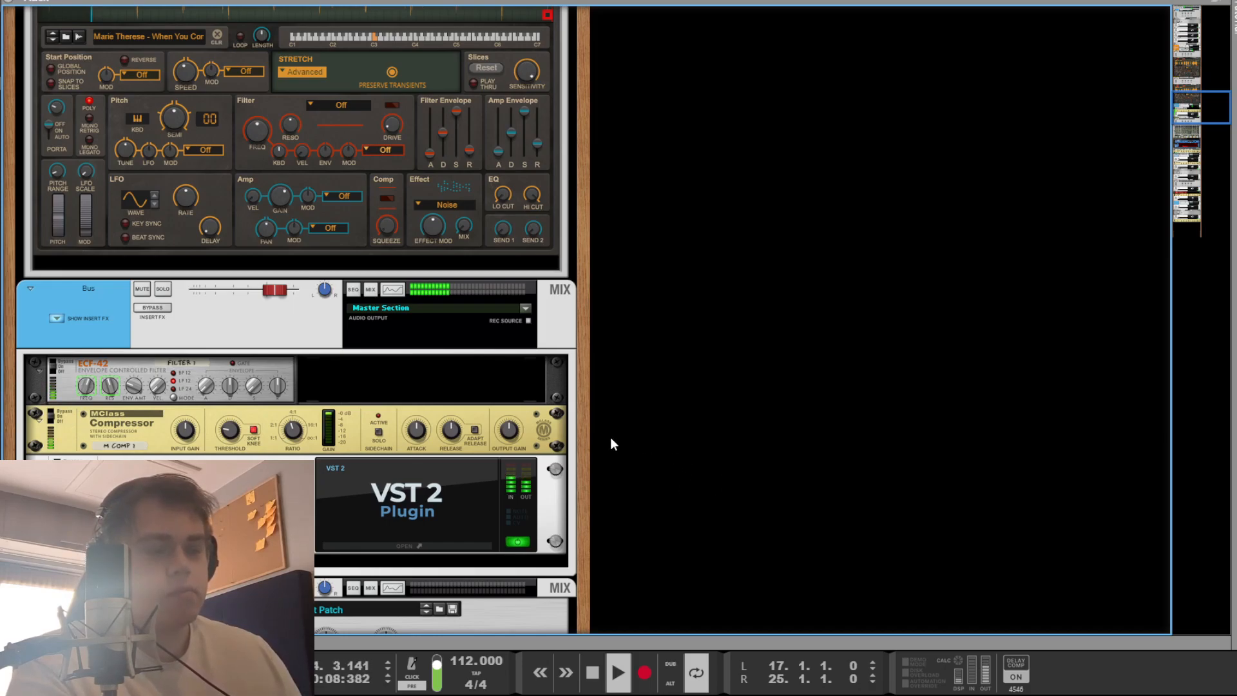
{"action": "key", "text": "space"}
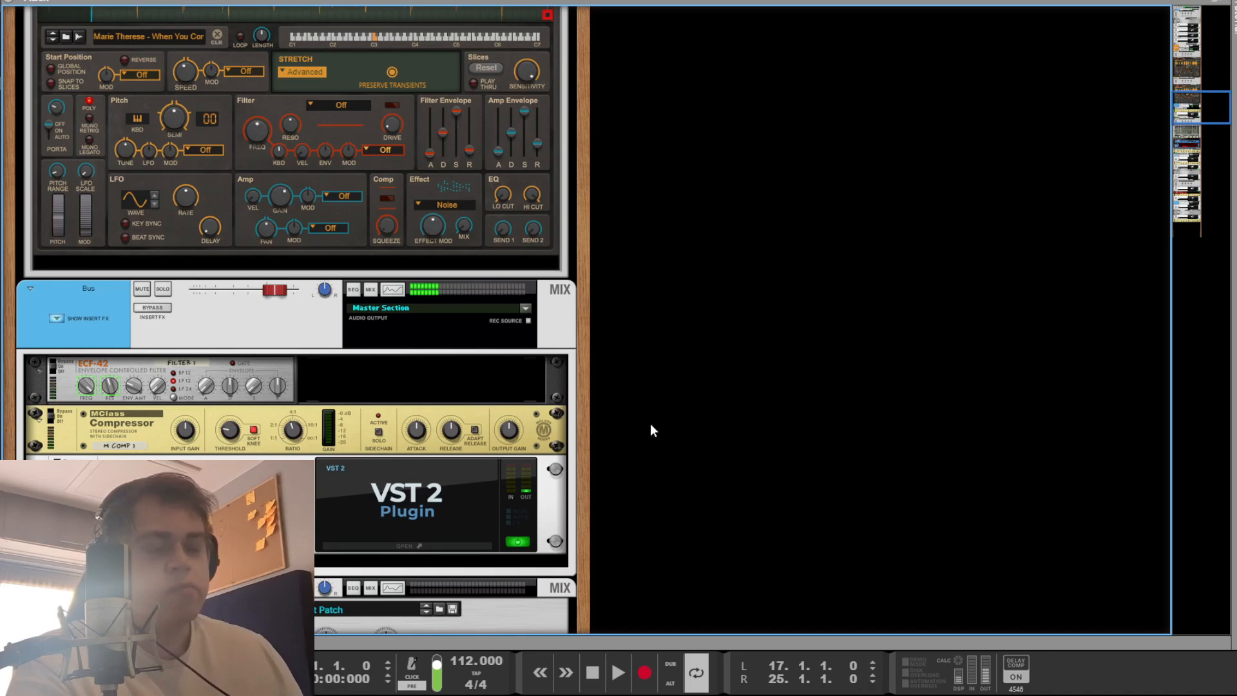
Step: Adjust the Filter 1 frequency by hand while playing the song from the start
{"action": "left_click", "coordinate": [83, 385]}
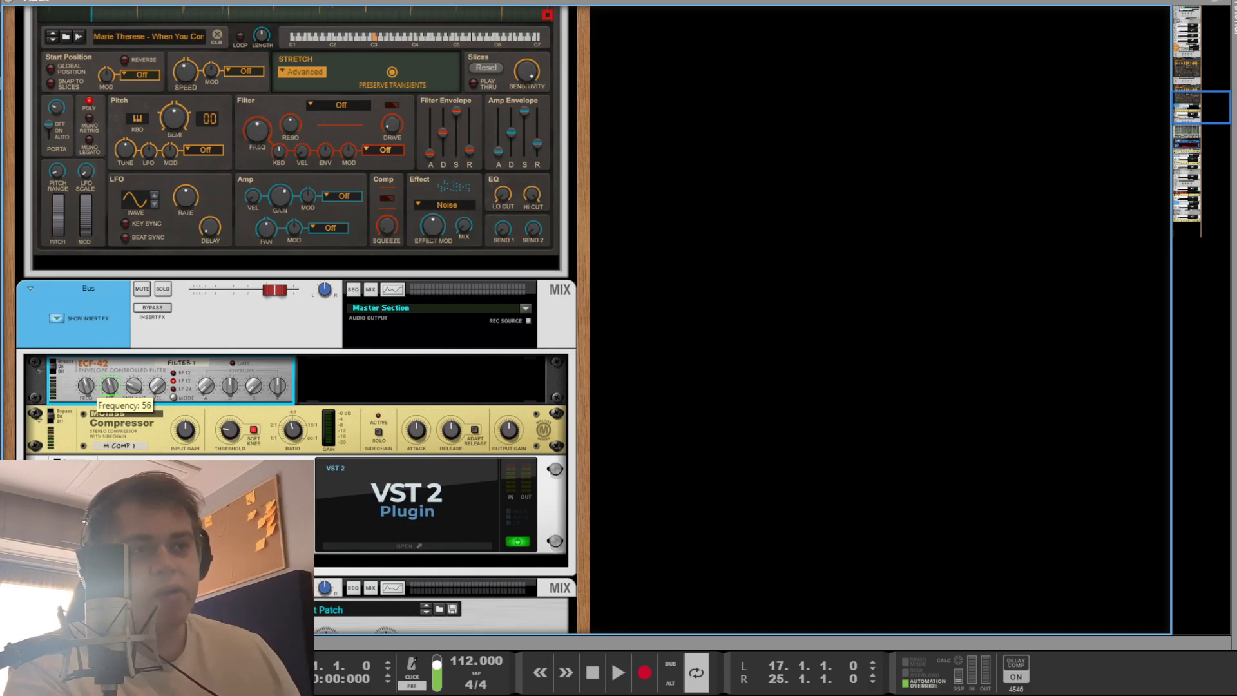
{"action": "key", "text": "space"}
{"action": "left_click_drag", "start_coordinate": [83, 386], "coordinate": [83, 387]}
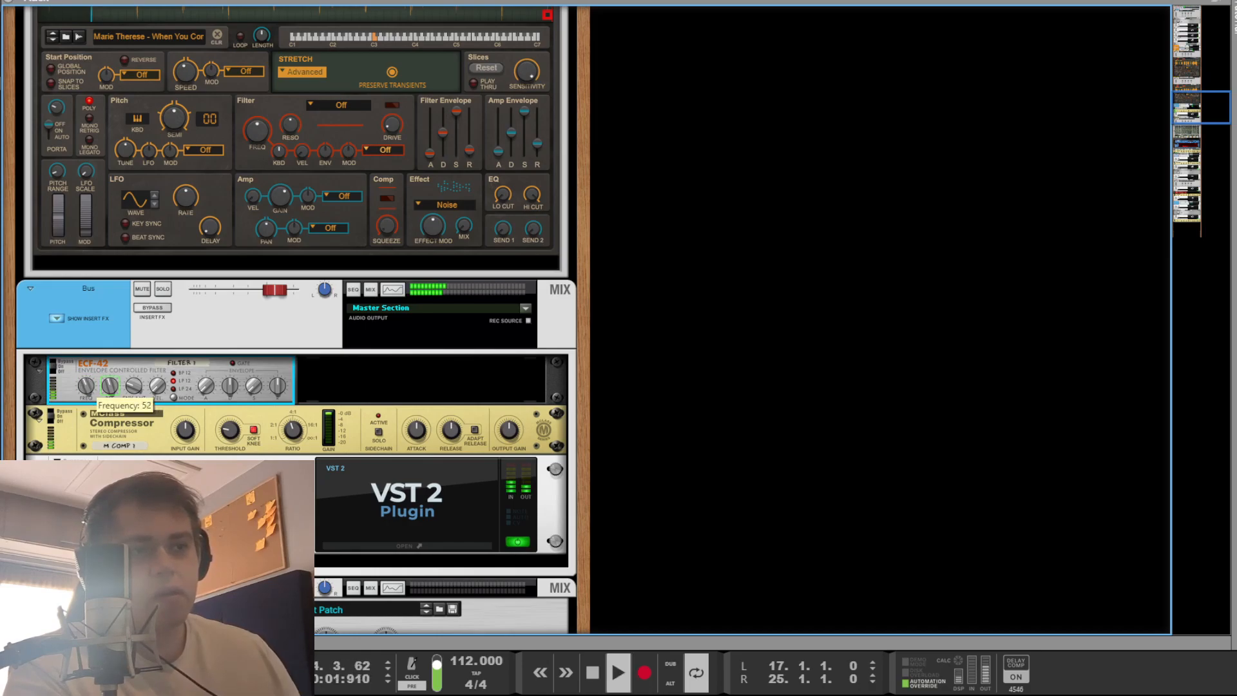
{"action": "key", "text": "space"}
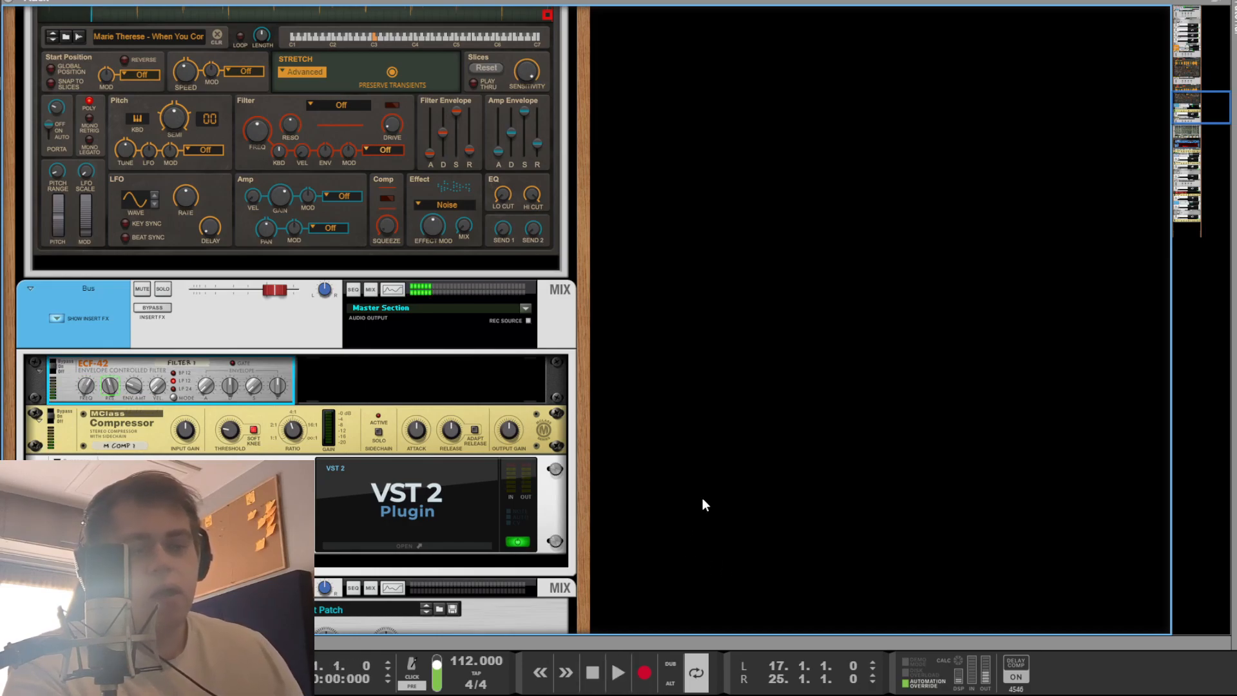
{"action": "left_click", "coordinate": [918, 432]}
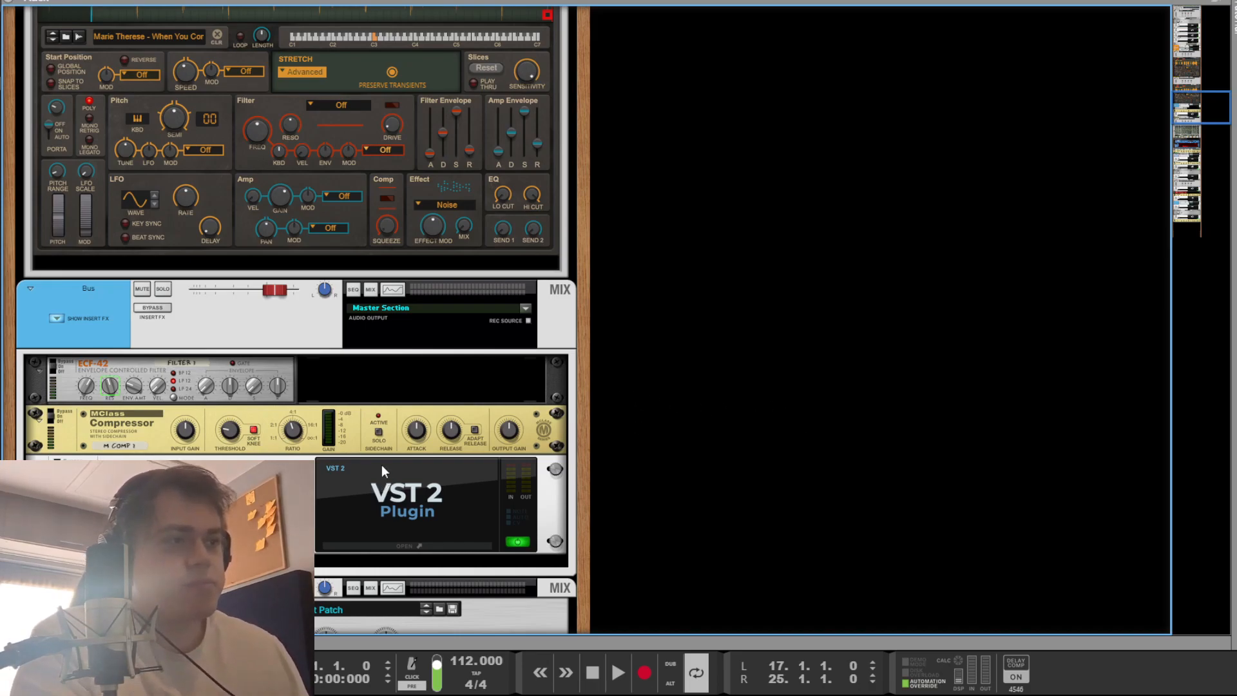
Step: Check the back of the rack, select the Bus compressor M Comp 1 and play the song from the start
{"action": "key", "text": "Tab"}
{"action": "key", "text": "Tab"}
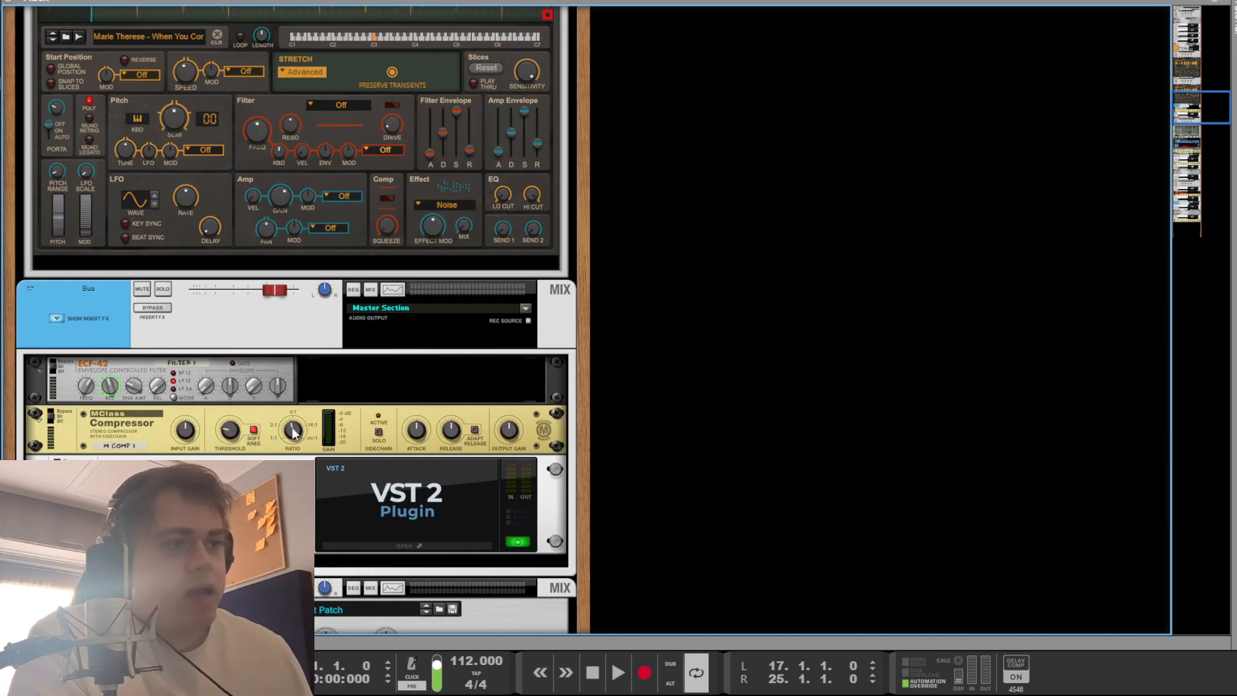
{"action": "left_click", "coordinate": [346, 428]}
{"action": "key", "text": "space"}
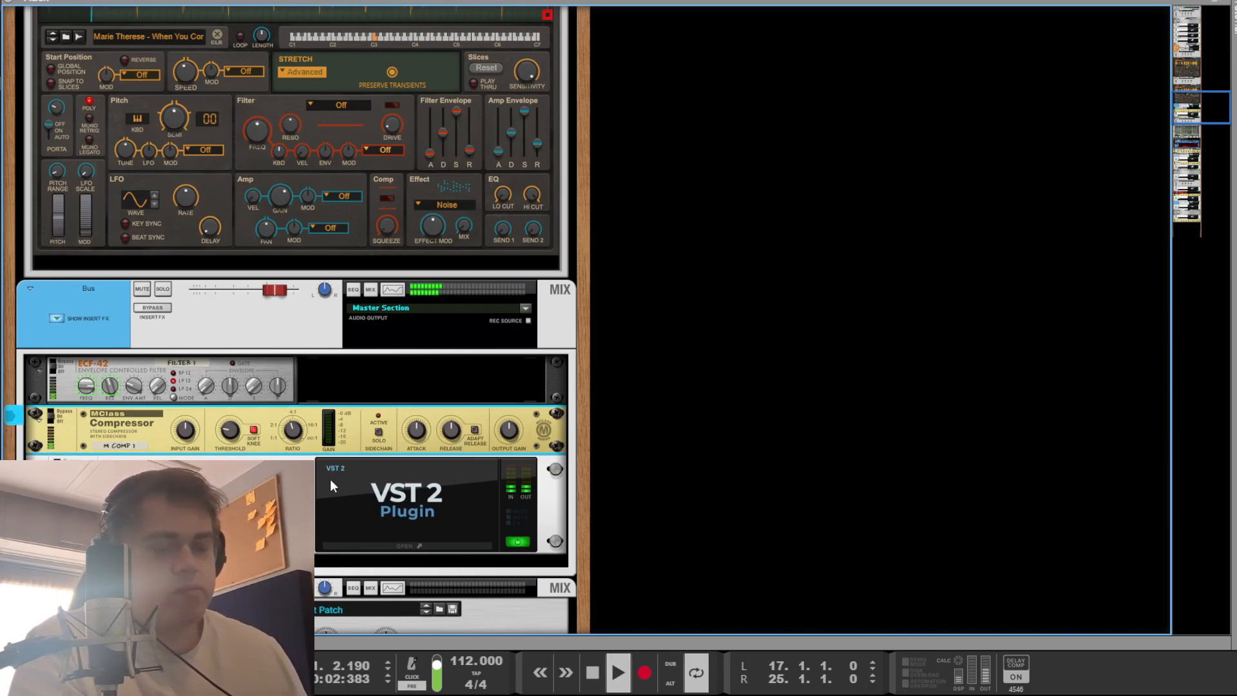
{"action": "key", "text": "space"}
Step: Inspect the Filter 1 frequency clips in the sequencer and play the arrangement from bar 9
{"action": "scroll", "coordinate": [683, 467], "scroll_direction": "down", "scroll_amount": 10}
{"action": "key", "text": "F7"}
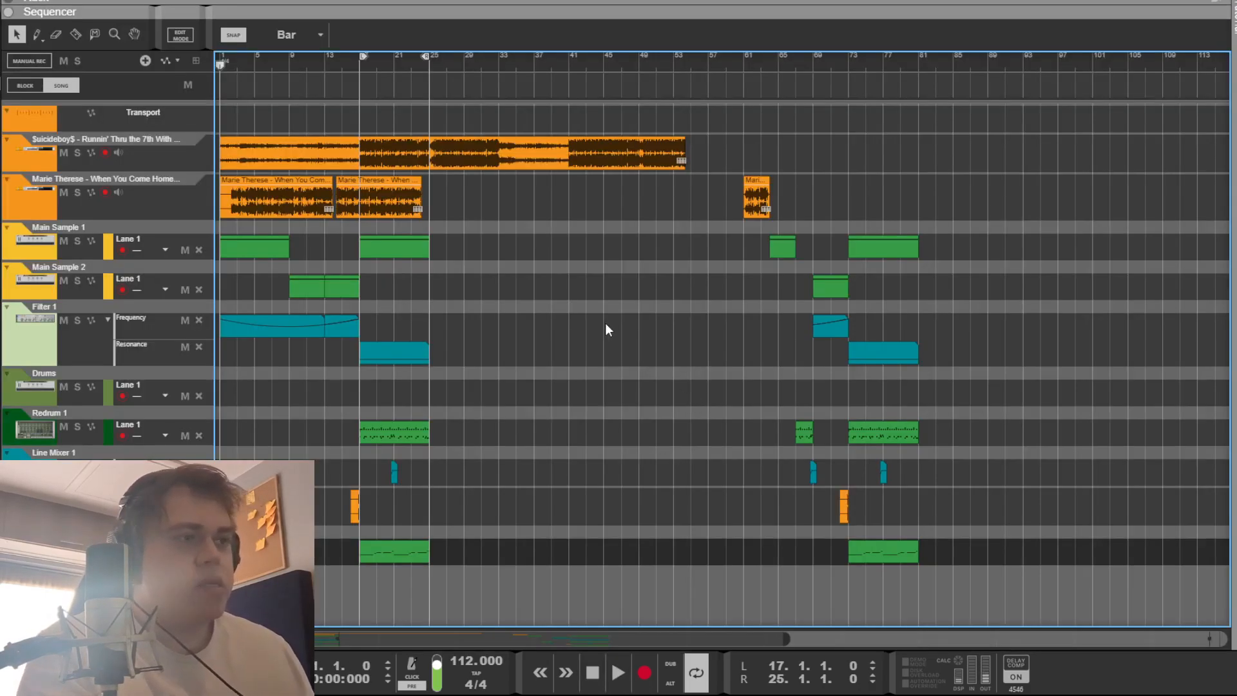
{"action": "left_click_drag", "start_coordinate": [403, 314], "coordinate": [326, 326]}
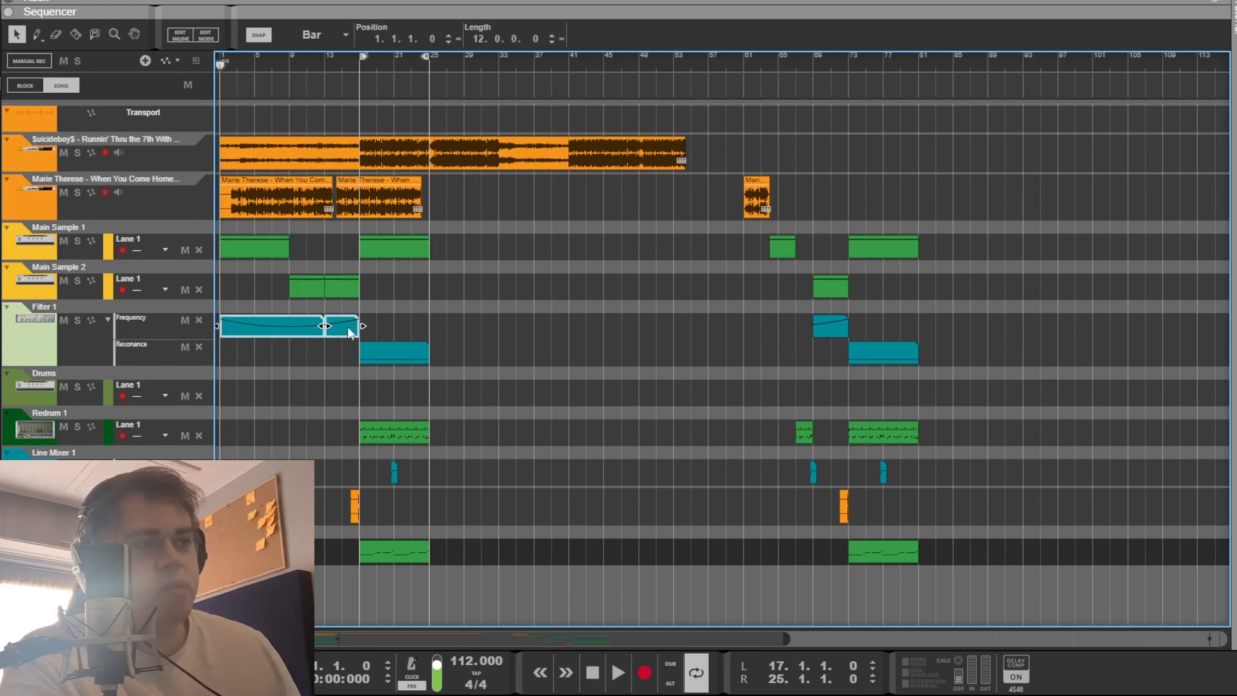
{"action": "left_click", "coordinate": [336, 261]}
{"action": "left_click", "coordinate": [294, 66]}
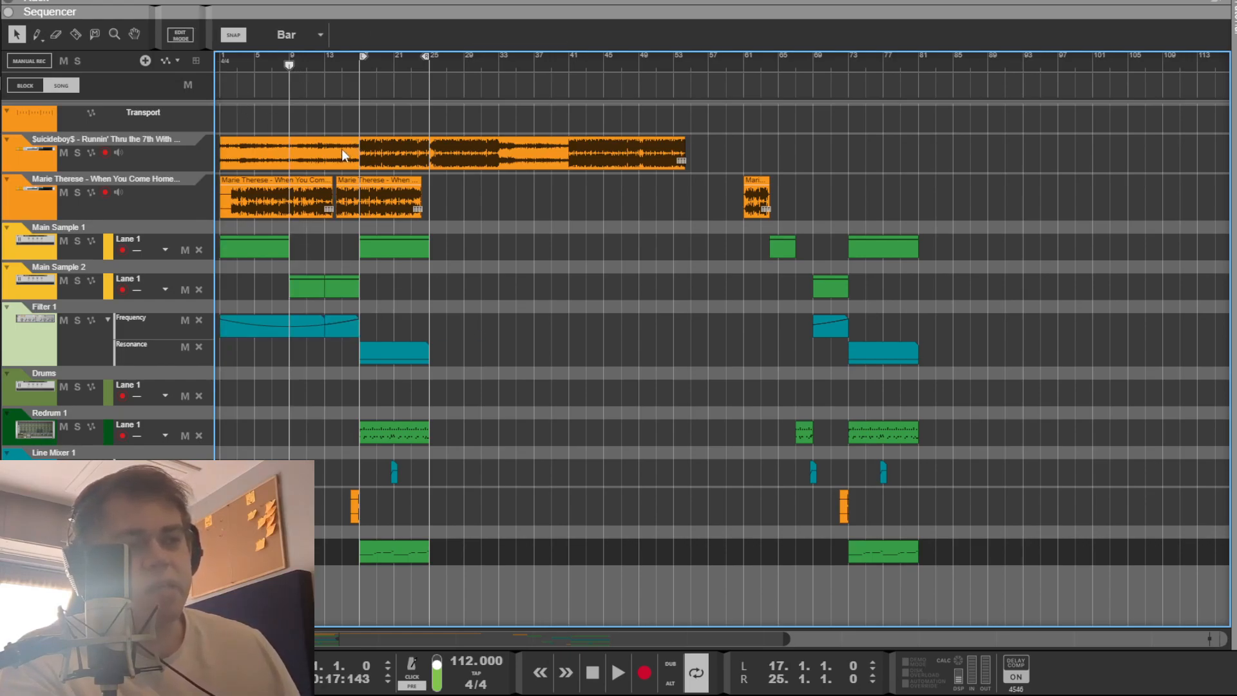
{"action": "key", "text": "space"}
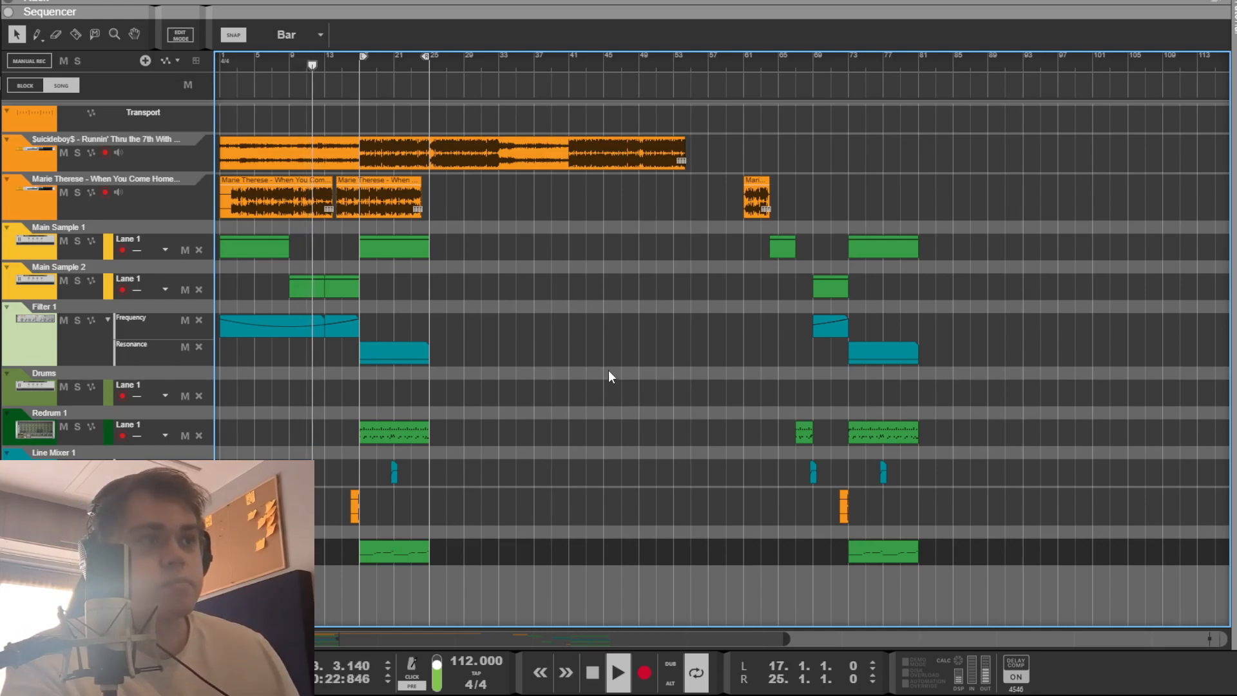
{"action": "key", "text": "space"}
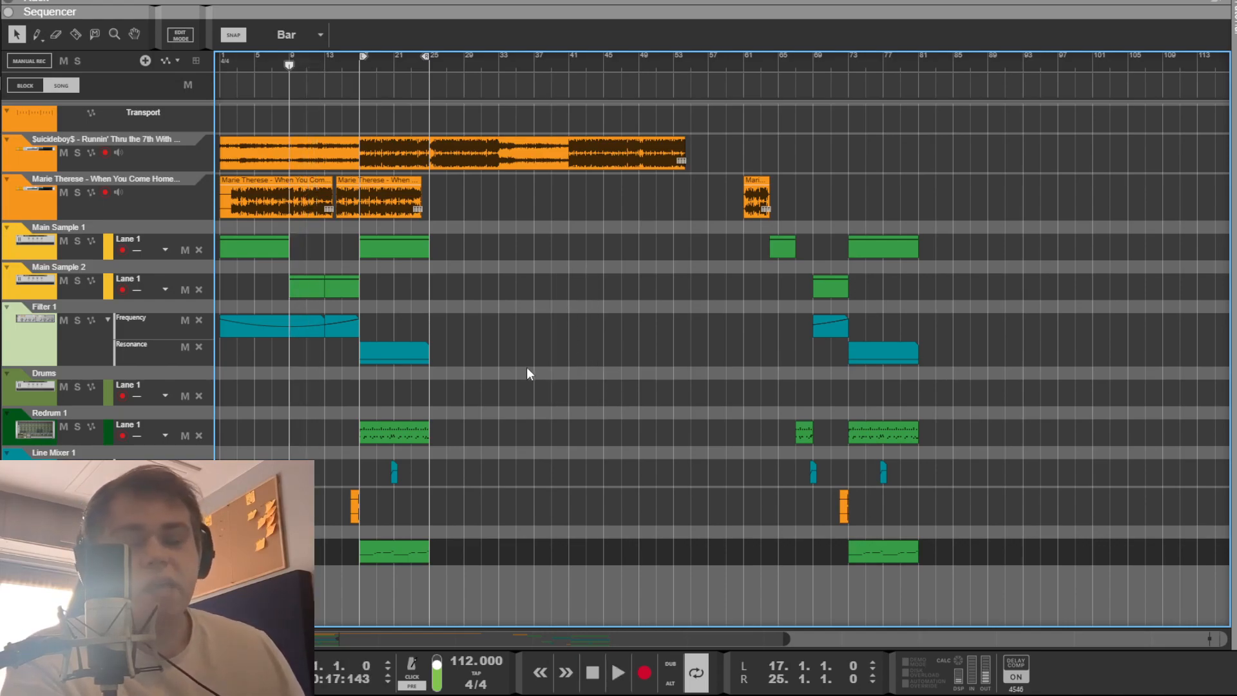
{"action": "left_click_drag", "start_coordinate": [334, 317], "coordinate": [336, 317]}
{"action": "left_click_drag", "start_coordinate": [441, 322], "coordinate": [282, 319]}
{"action": "left_click", "coordinate": [270, 110]}
Step: Solo the Drums and Drums Bounced mixer channels and play from bar 17
{"action": "left_click", "coordinate": [359, 60]}
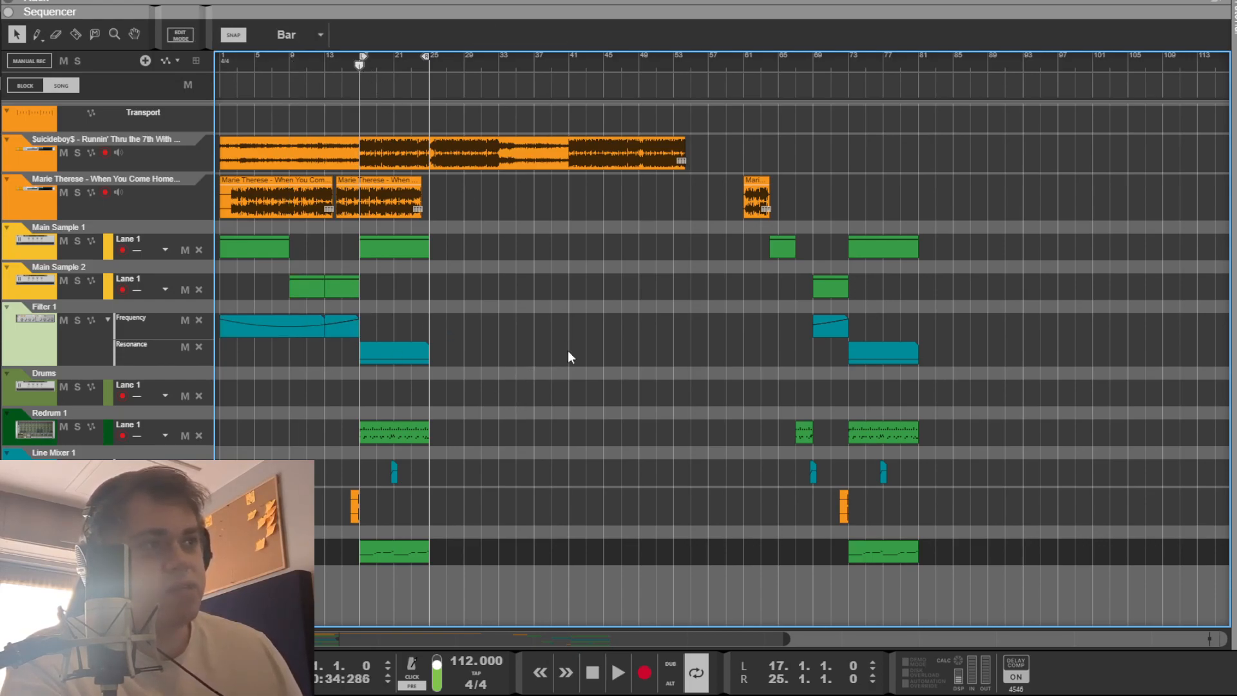
{"action": "key", "text": "F5"}
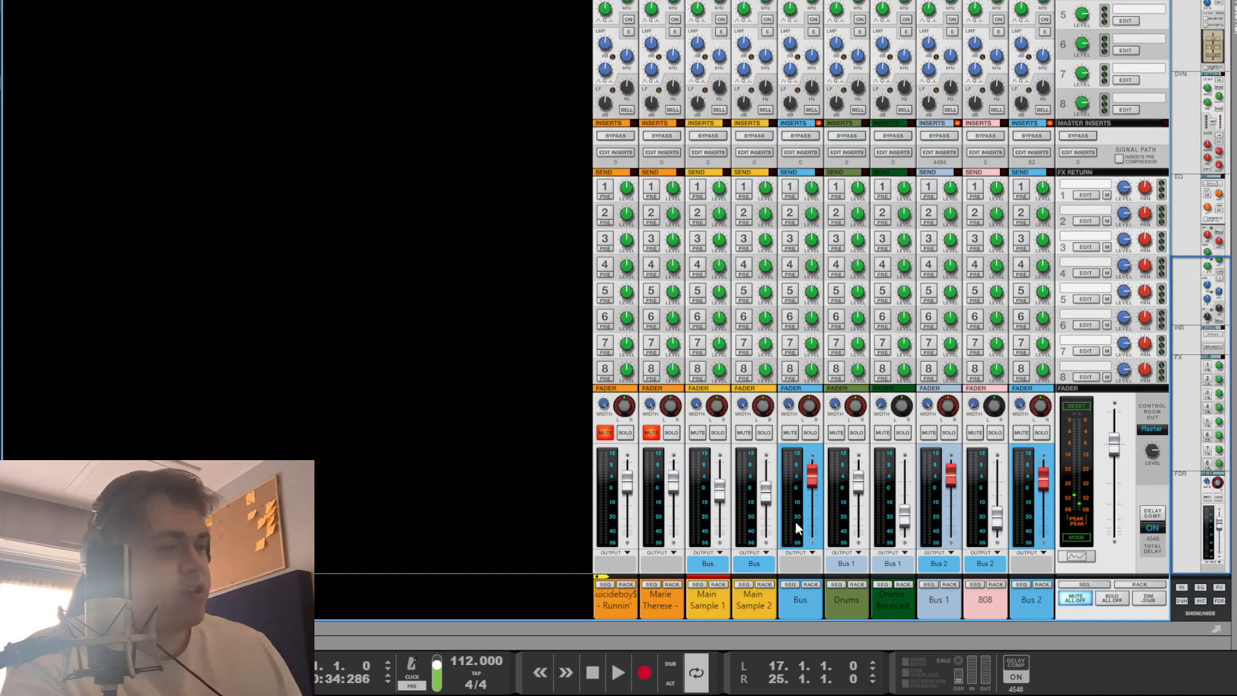
{"action": "left_click", "coordinate": [857, 433]}
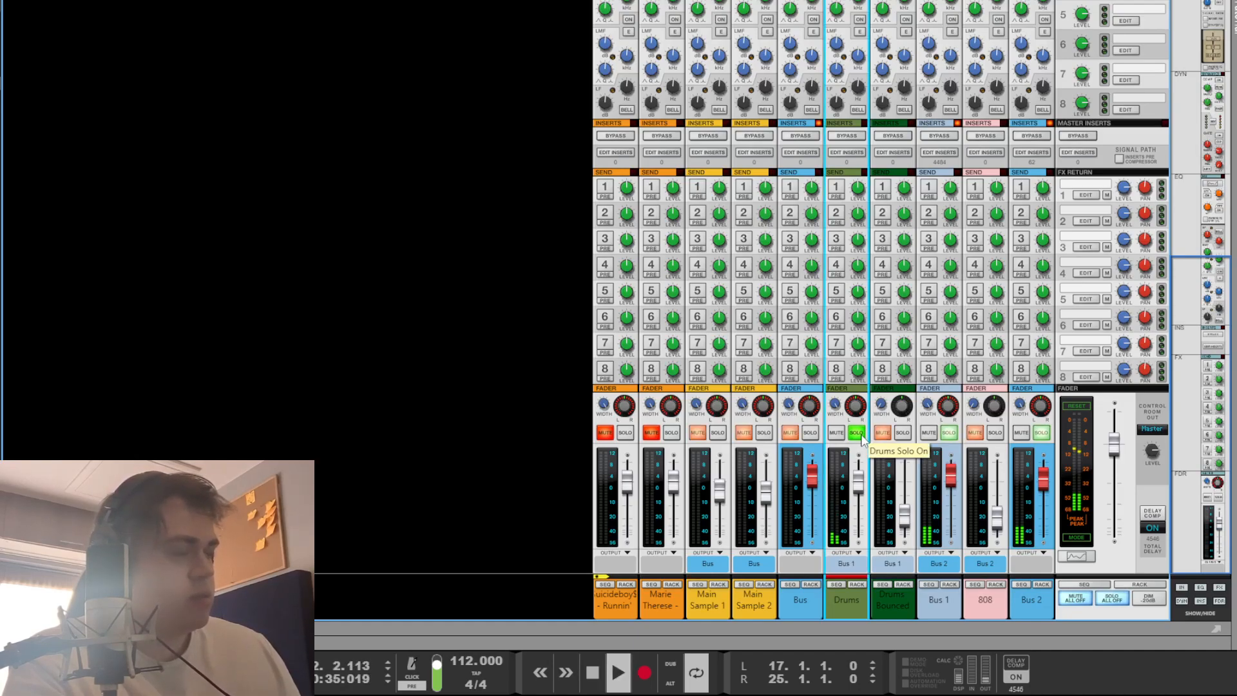
{"action": "left_click", "coordinate": [902, 433]}
Step: Examine the drum devices, the Bus 1 insert effects and the master effects in the rack while the drums play
{"action": "key", "text": "F7"}
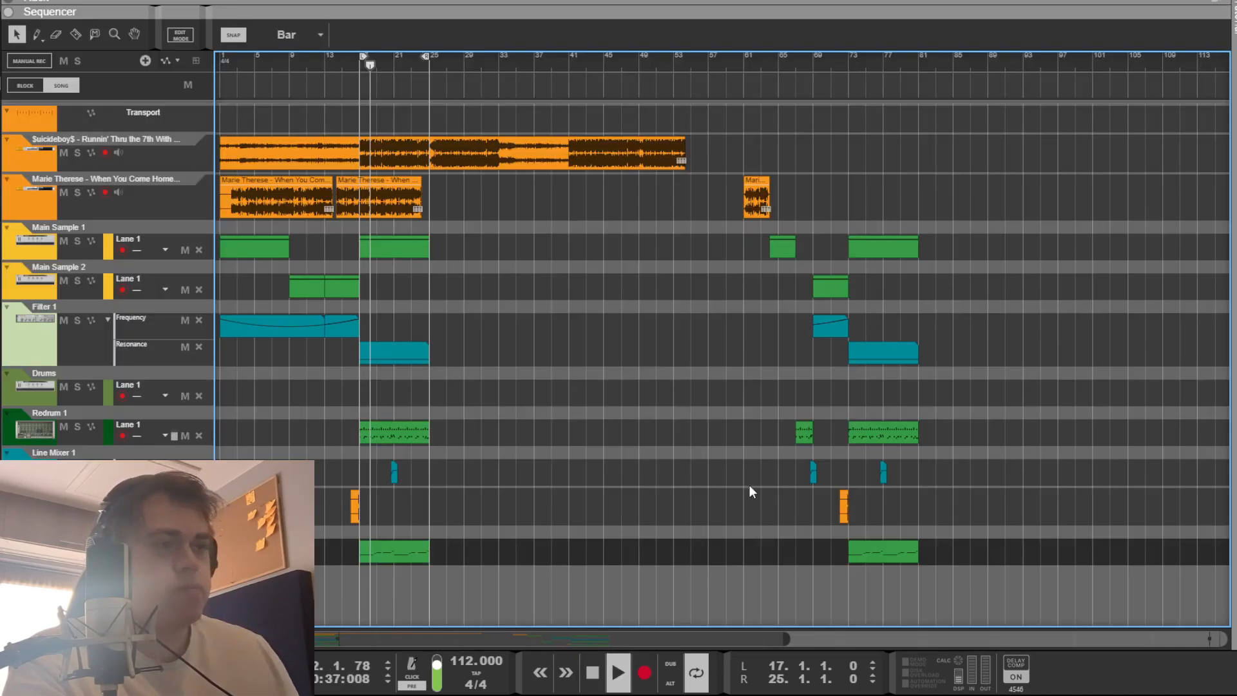
{"action": "key", "text": "F6"}
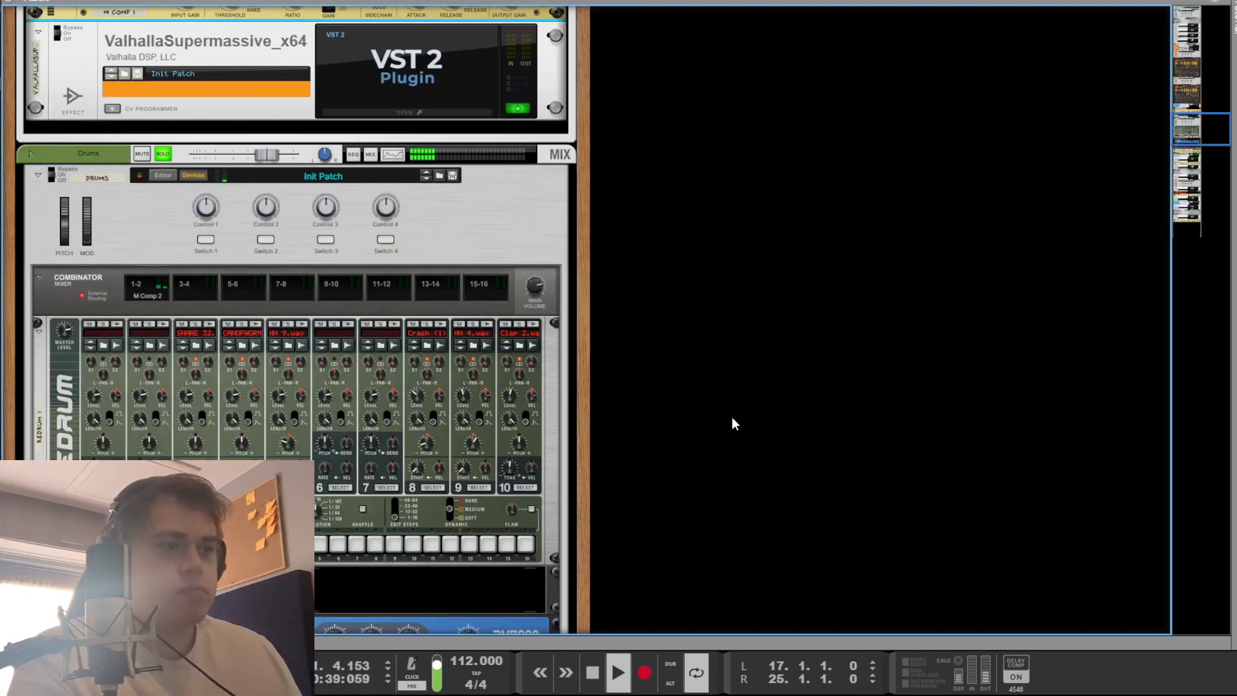
{"action": "scroll", "coordinate": [706, 403], "scroll_direction": "down", "scroll_amount": 6}
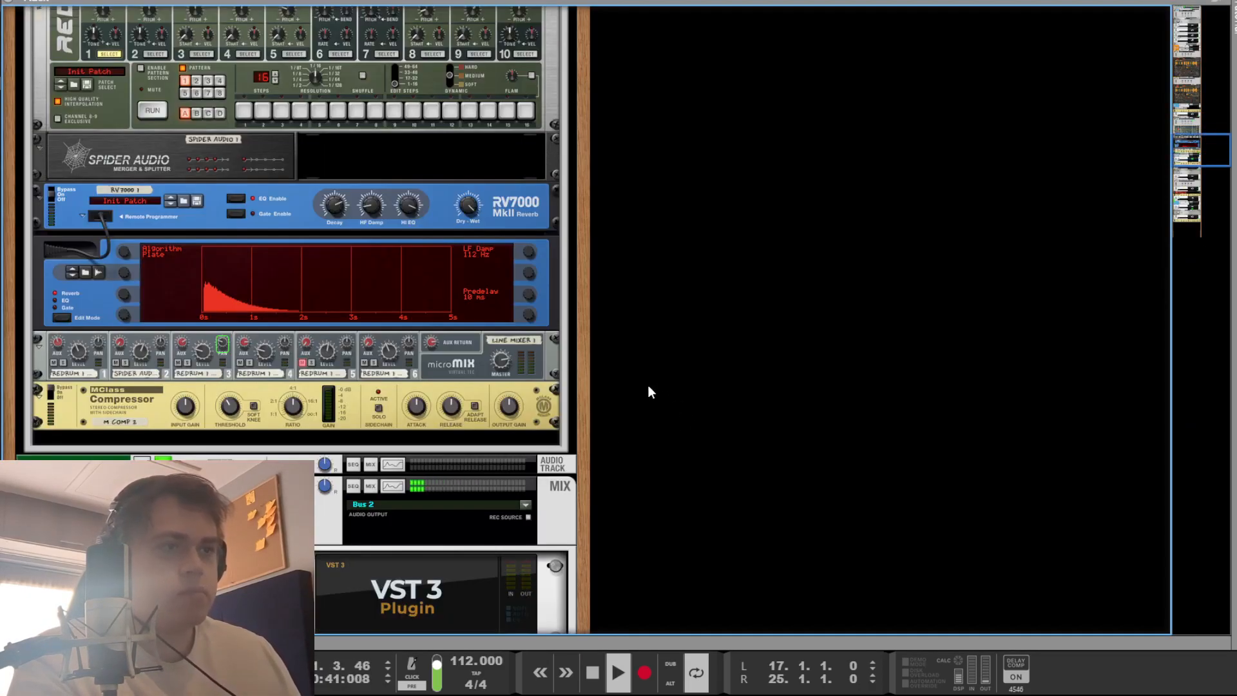
{"action": "scroll", "coordinate": [612, 396], "scroll_direction": "down", "scroll_amount": 5}
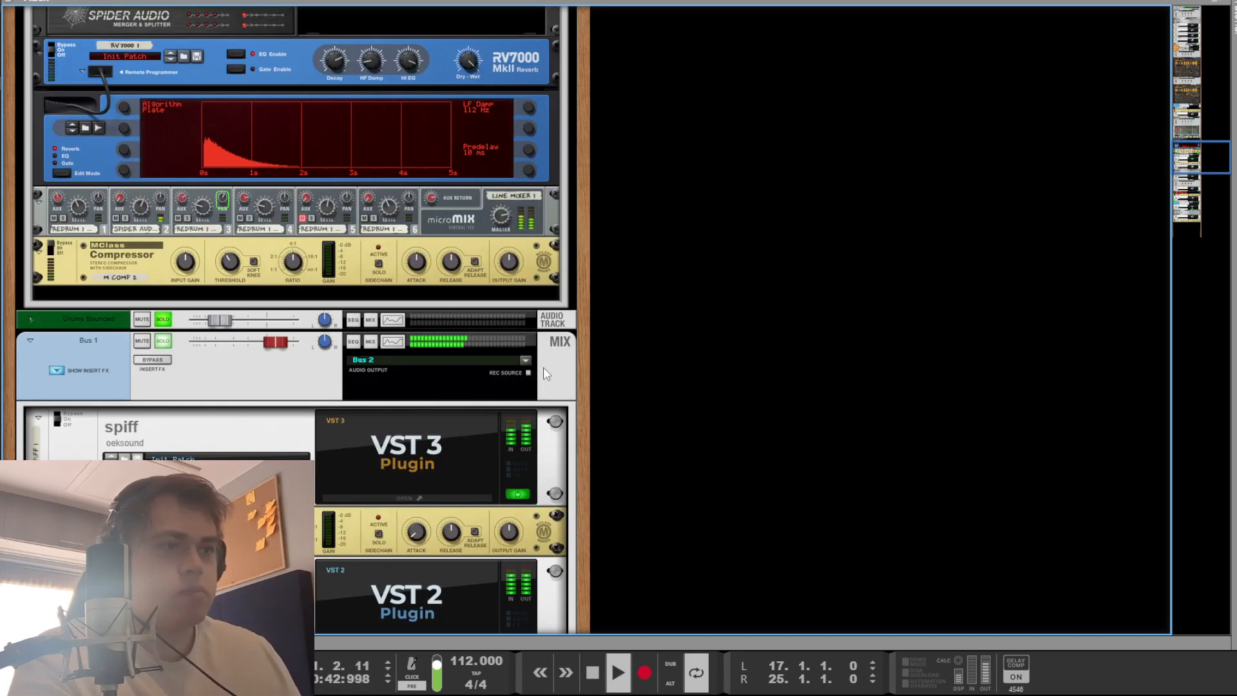
{"action": "scroll", "coordinate": [593, 390], "scroll_direction": "down", "scroll_amount": 2}
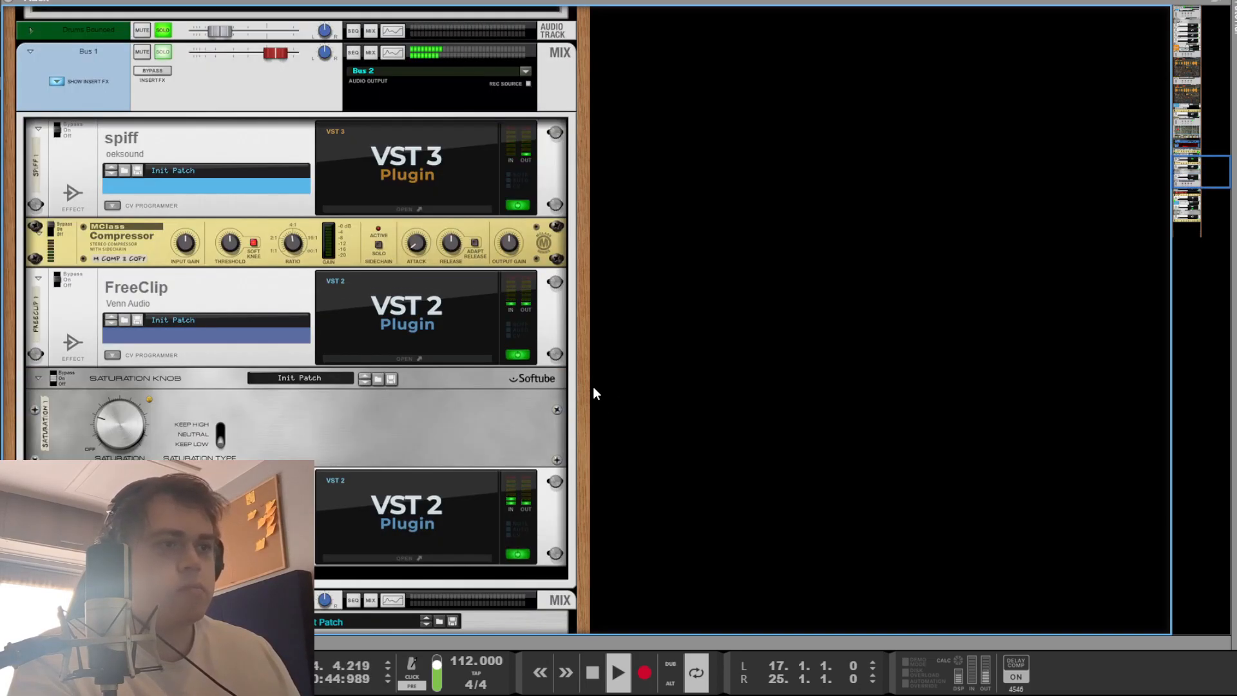
{"action": "scroll", "coordinate": [580, 394], "scroll_direction": "up", "scroll_amount": 15}
{"action": "scroll", "coordinate": [571, 394], "scroll_direction": "up", "scroll_amount": 20}
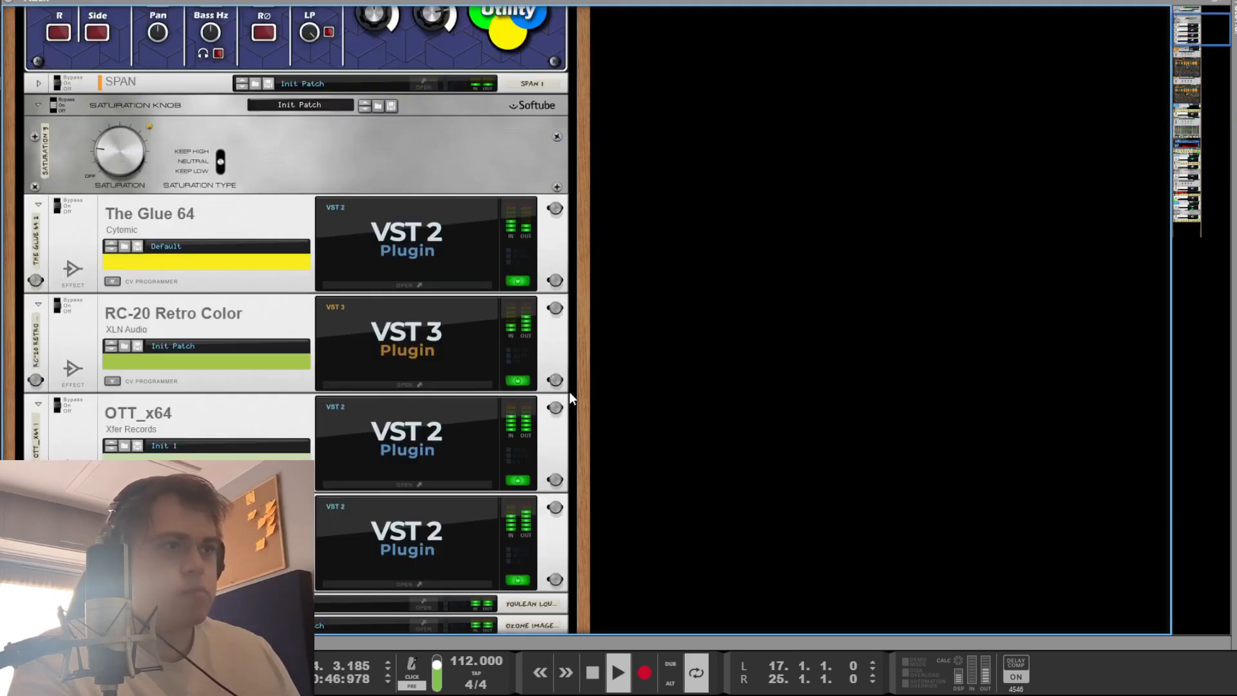
Step: Find the Bus 1 mixer channel and bring its insert effects into view in the rack
{"action": "scroll", "coordinate": [572, 392], "scroll_direction": "down", "scroll_amount": 15}
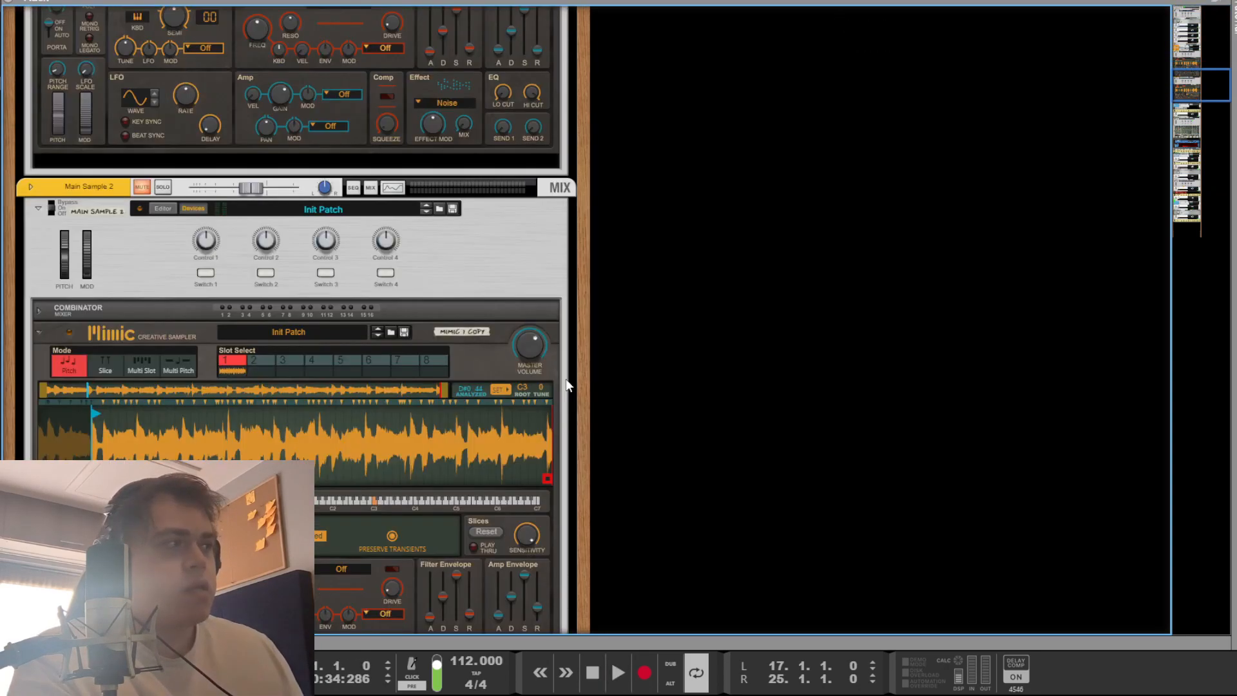
{"action": "key", "text": "F5"}
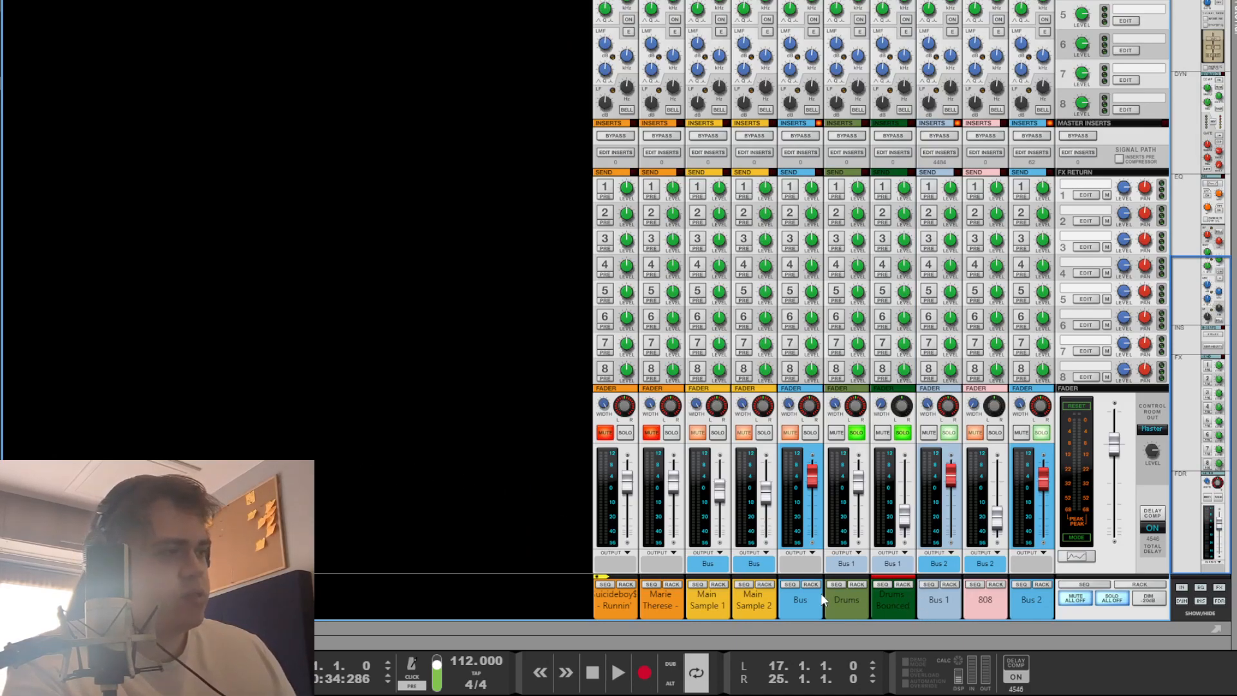
{"action": "left_click", "coordinate": [948, 584]}
{"action": "key", "text": "F6"}
{"action": "scroll", "coordinate": [165, 268], "scroll_direction": "up", "scroll_amount": 3}
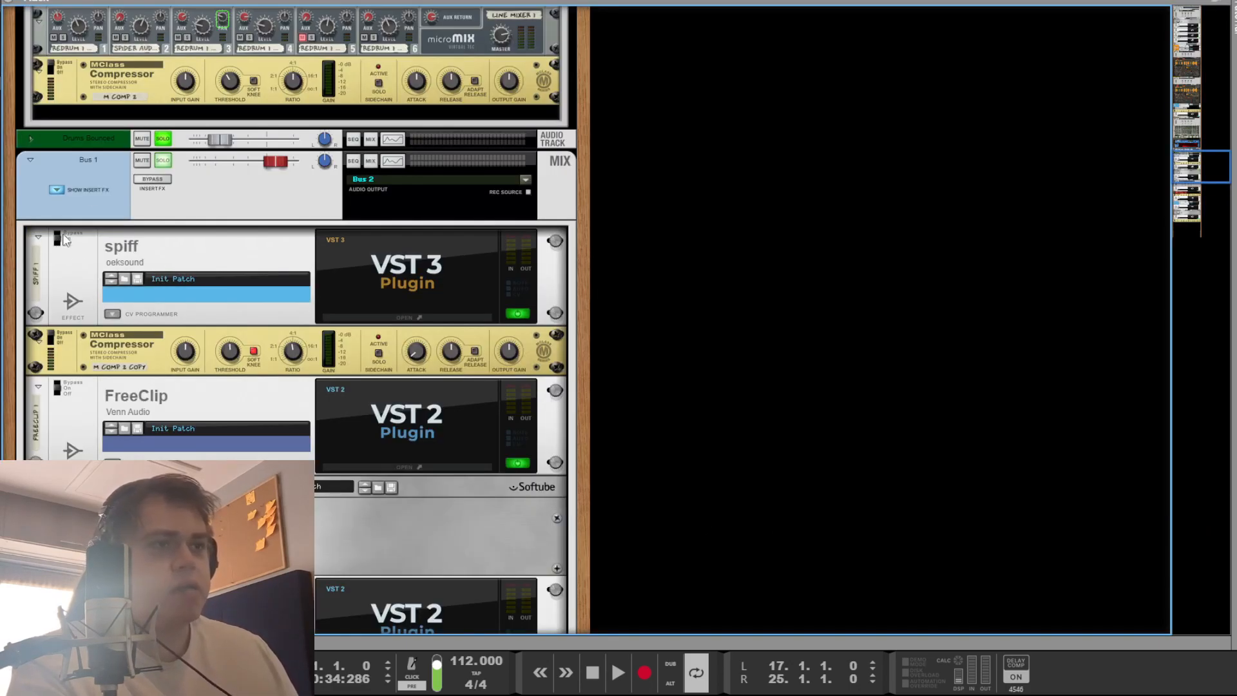
Step: Play the drums and compare Bus 1 with its insert effects bypassed and active
{"action": "left_click", "coordinate": [154, 180]}
{"action": "key", "text": "space"}
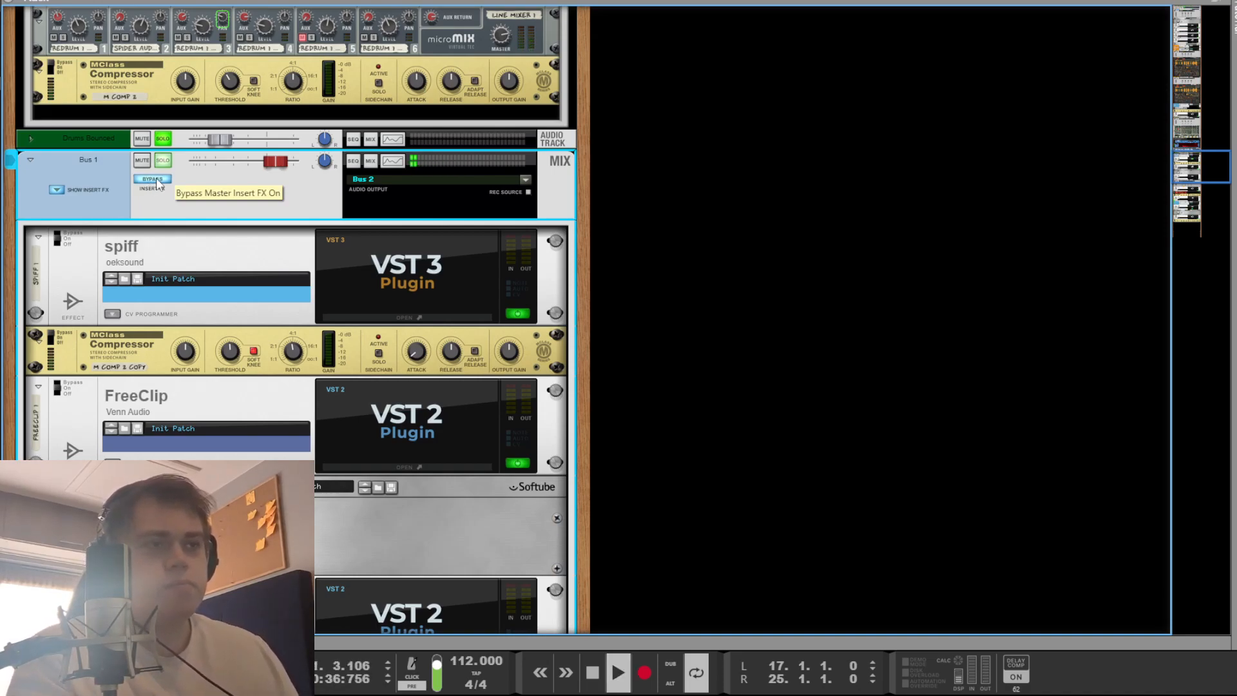
{"action": "left_click", "coordinate": [154, 179]}
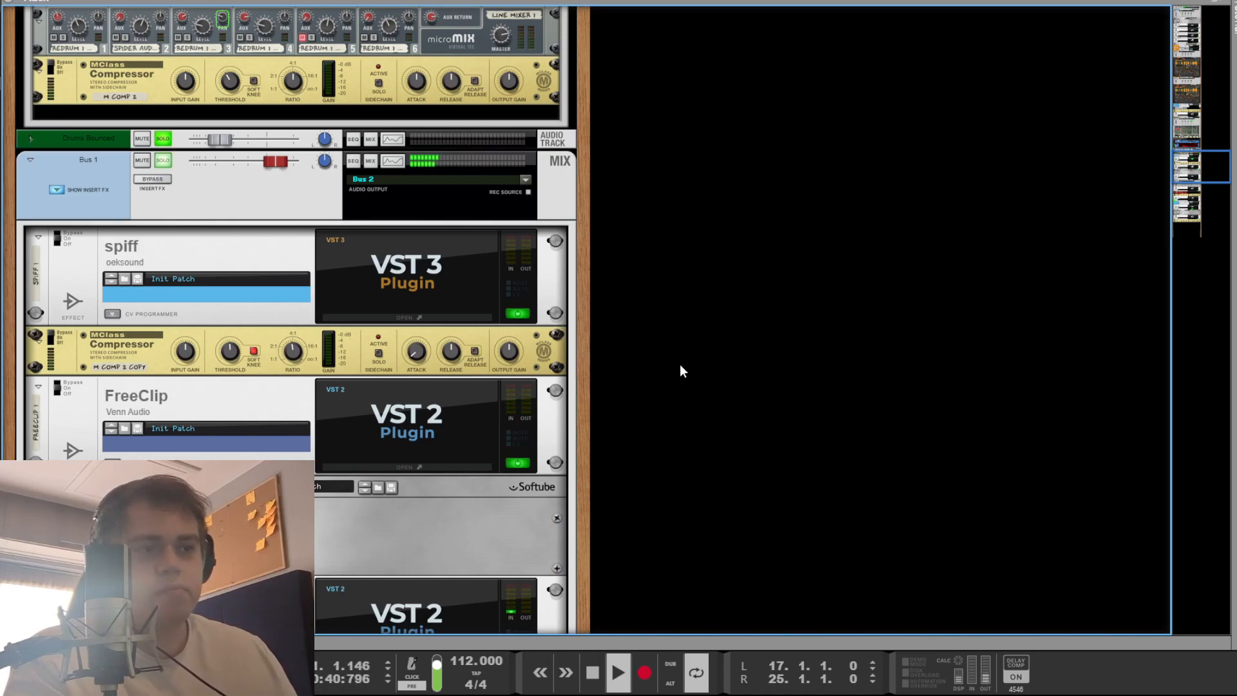
{"action": "key", "text": "space"}
Step: Open the spiff plugin on Bus 1, compare its bypass on and off during drum playback, and close it
{"action": "scroll", "coordinate": [428, 326], "scroll_direction": "down", "scroll_amount": 3}
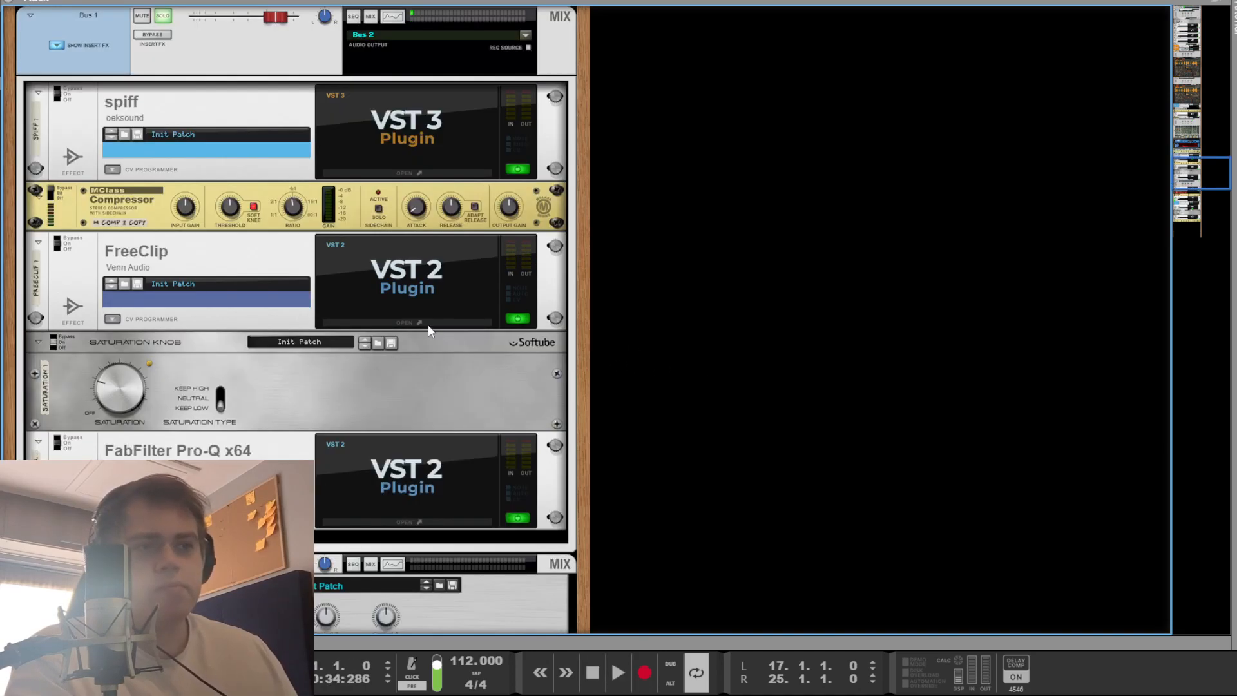
{"action": "left_click", "coordinate": [396, 164]}
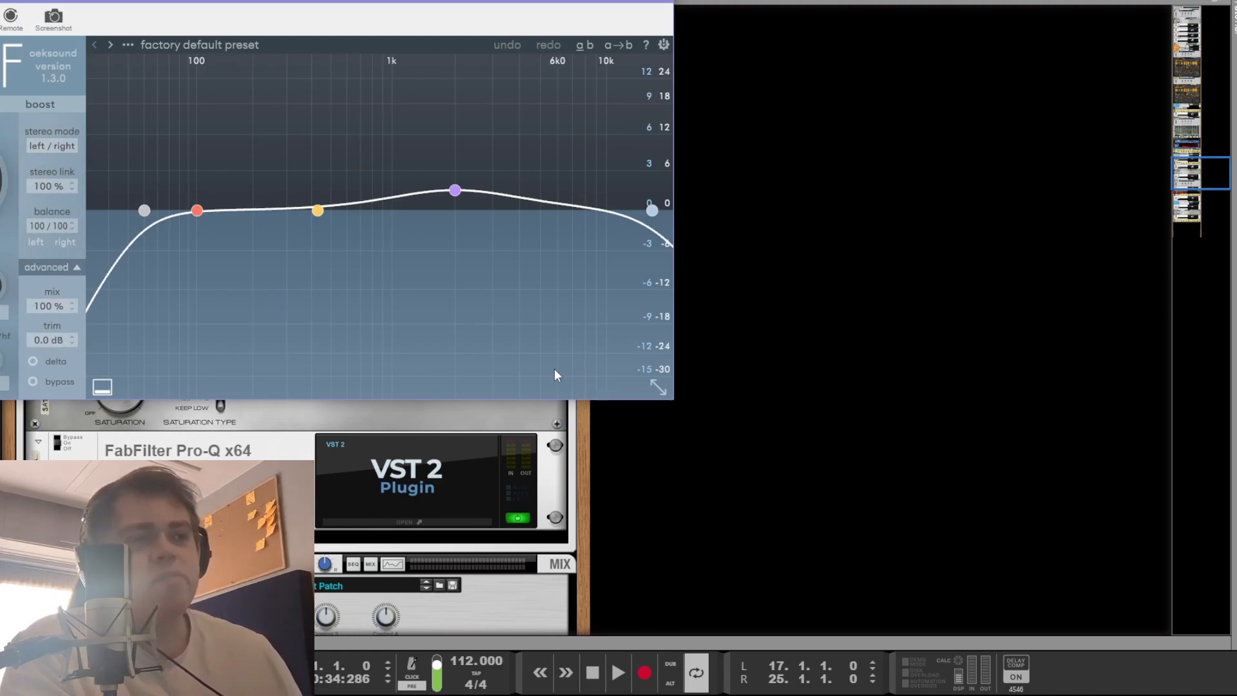
{"action": "key", "text": "space"}
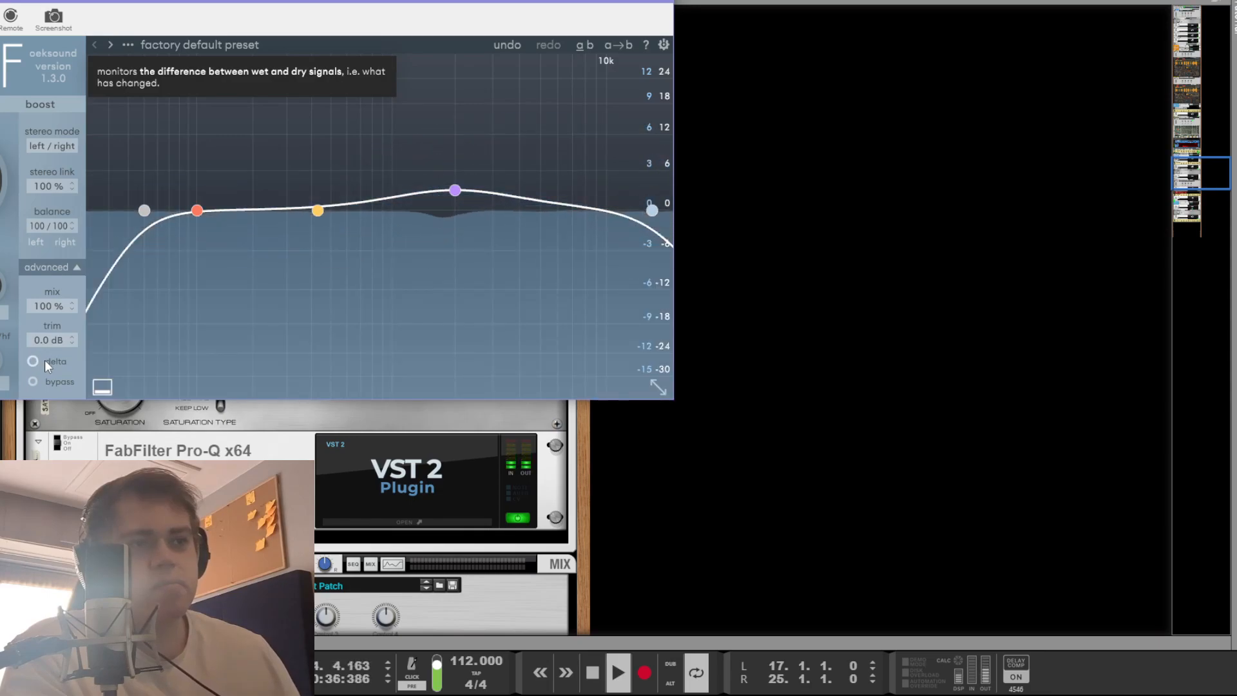
{"action": "left_click", "coordinate": [42, 382]}
{"action": "left_click", "coordinate": [43, 382]}
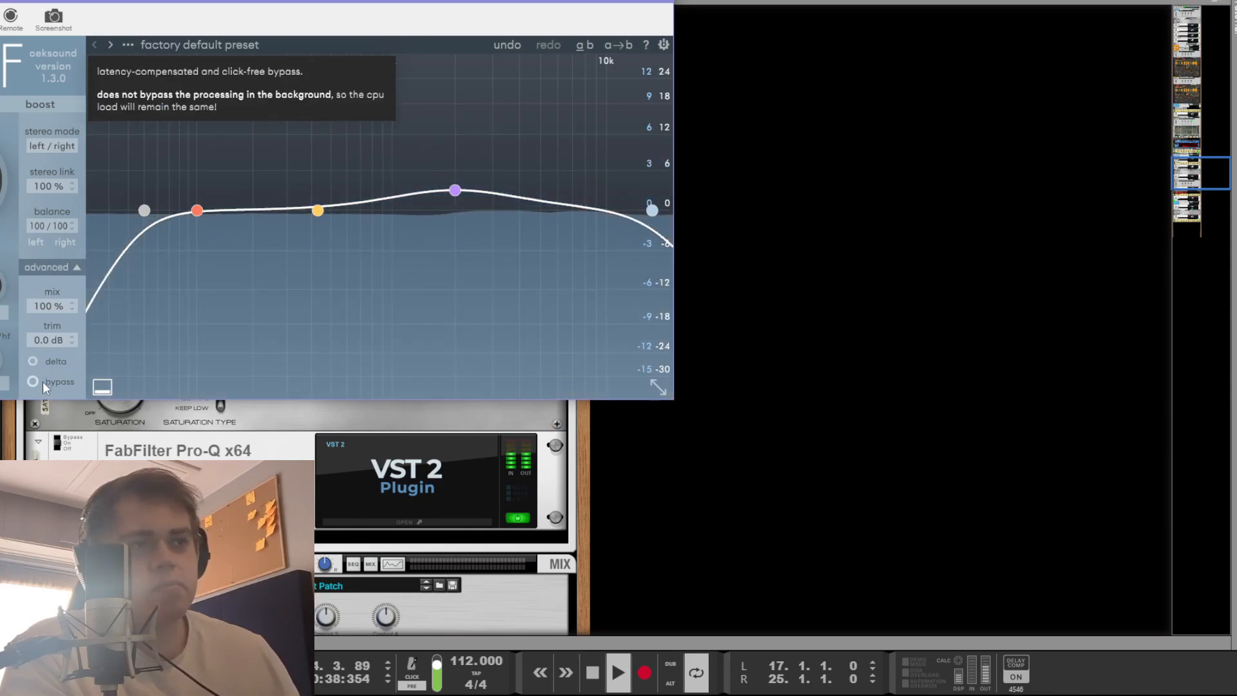
{"action": "left_click", "coordinate": [630, 491]}
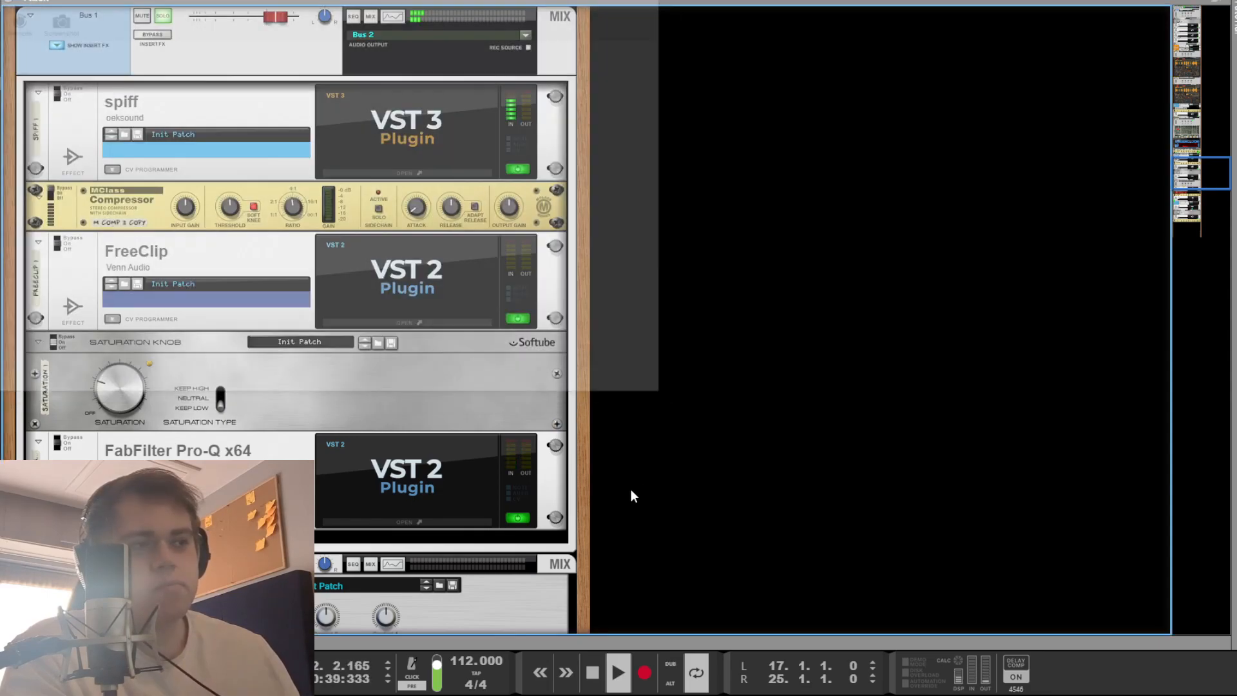
{"action": "key", "text": "space"}
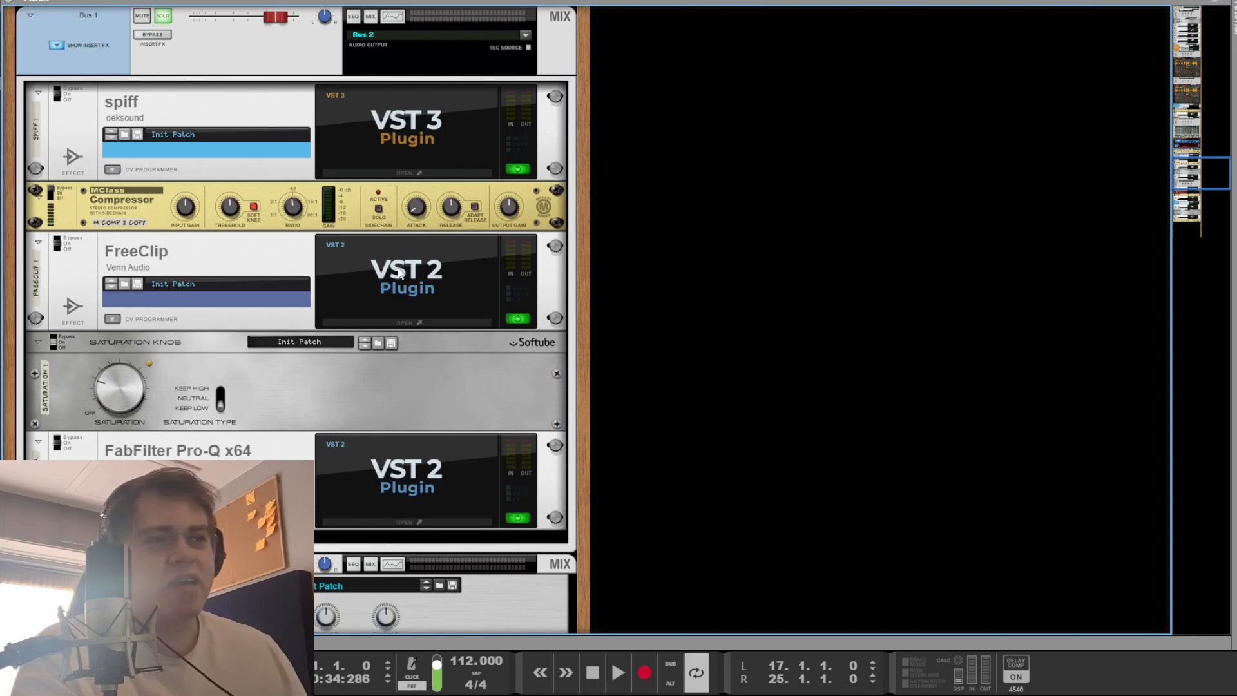
Step: Inspect the FreeClip plugin on Bus 1 while the drums play, and close its window
{"action": "double_click", "coordinate": [399, 270]}
{"action": "key", "text": "space"}
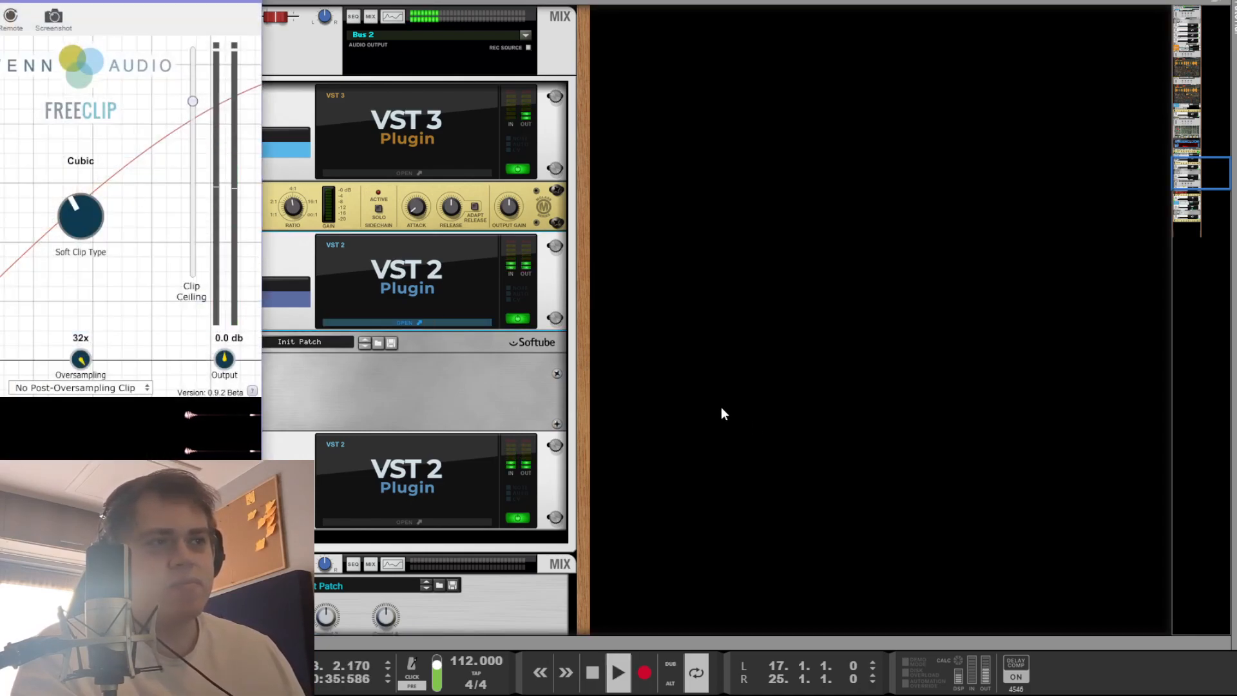
{"action": "left_click", "coordinate": [705, 401]}
{"action": "key", "text": "space"}
{"action": "left_click", "coordinate": [167, 250]}
{"action": "left_click", "coordinate": [647, 326]}
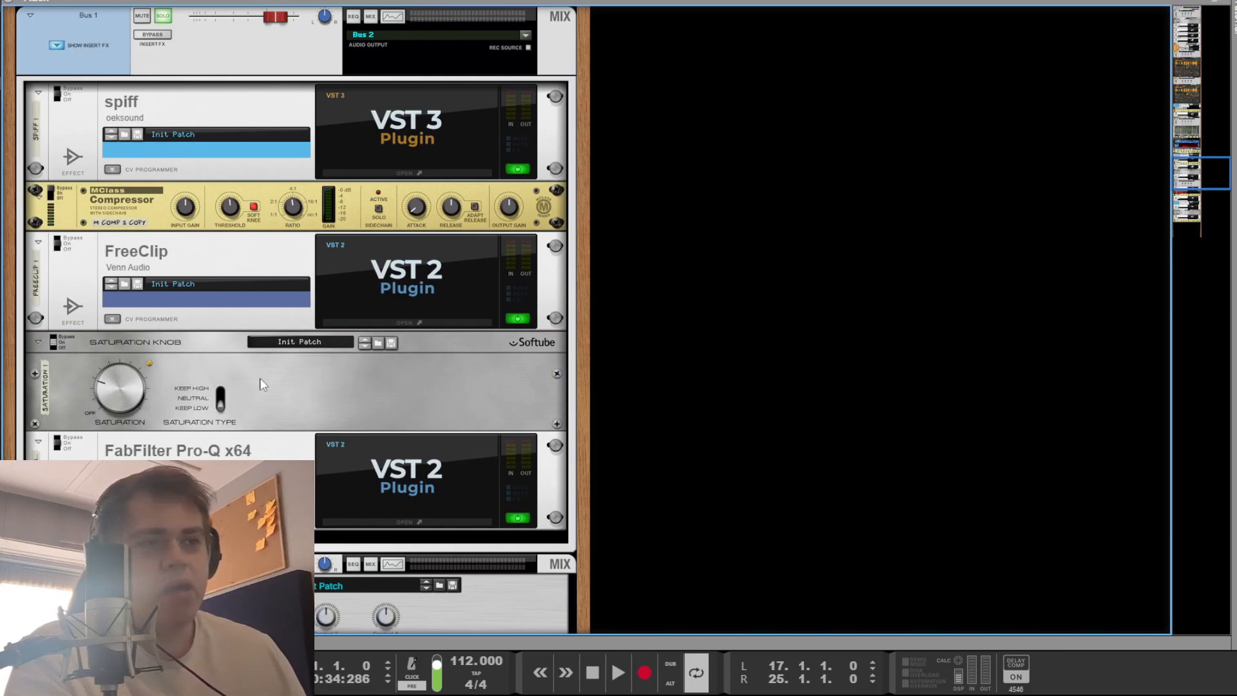
Step: Open the FabFilter Pro-Q on Bus 1, compare its low-shelf band disabled and enabled during playback, and close it
{"action": "double_click", "coordinate": [423, 492]}
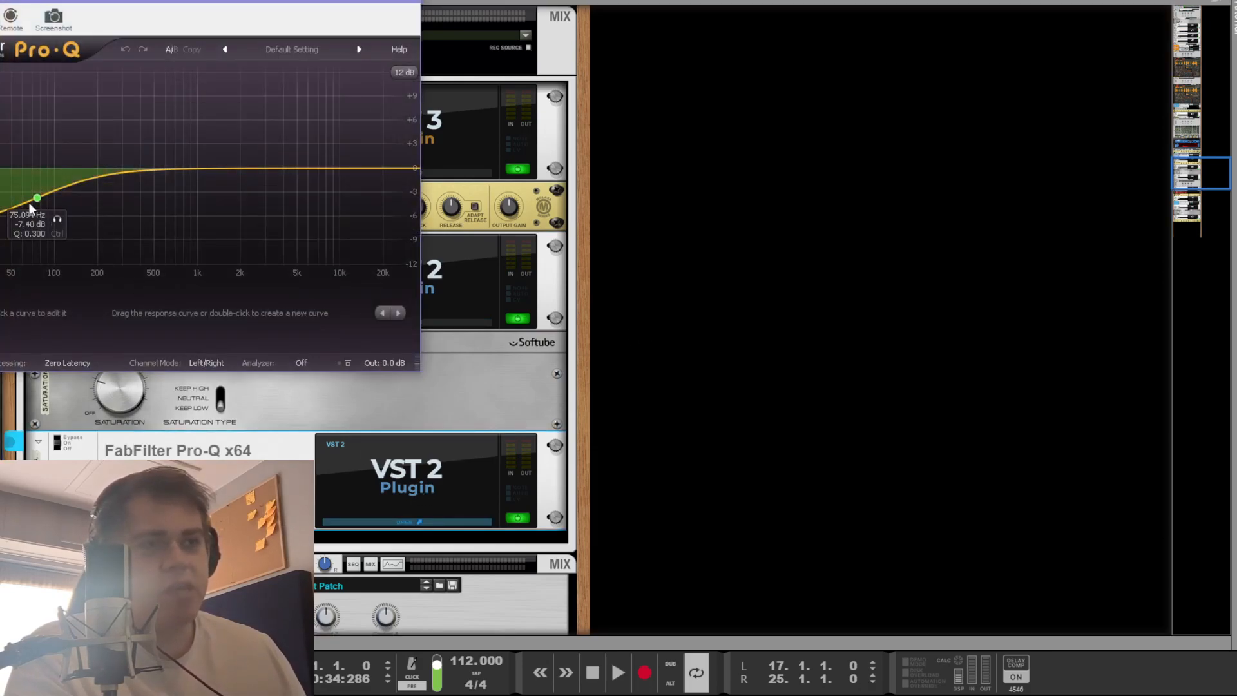
{"action": "left_click", "coordinate": [37, 197]}
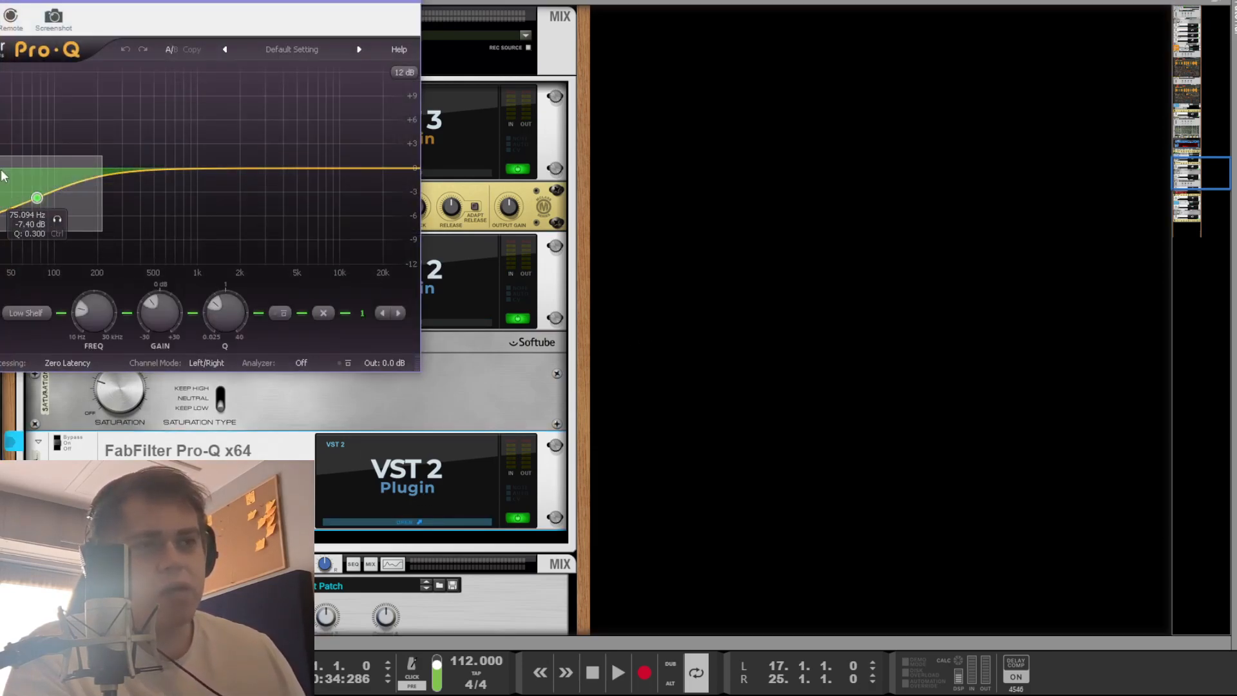
{"action": "key", "text": "space"}
{"action": "left_click", "coordinate": [282, 313]}
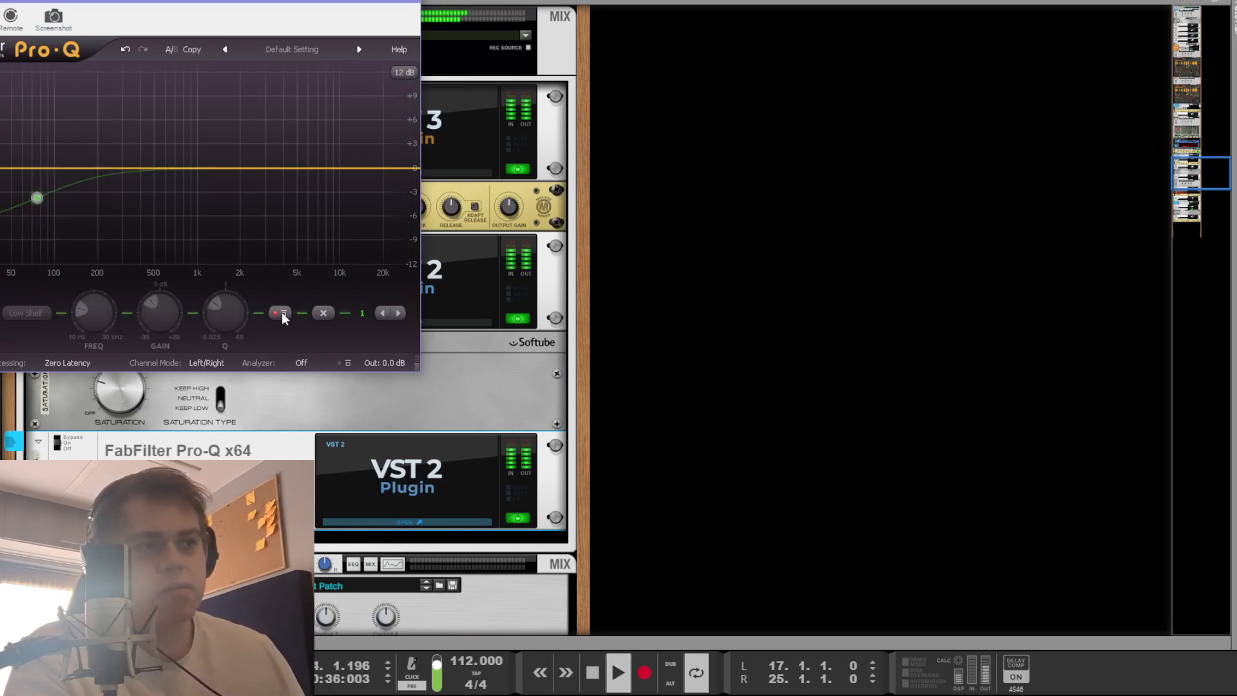
{"action": "left_click", "coordinate": [282, 314]}
{"action": "key", "text": "space"}
{"action": "left_click", "coordinate": [741, 488]}
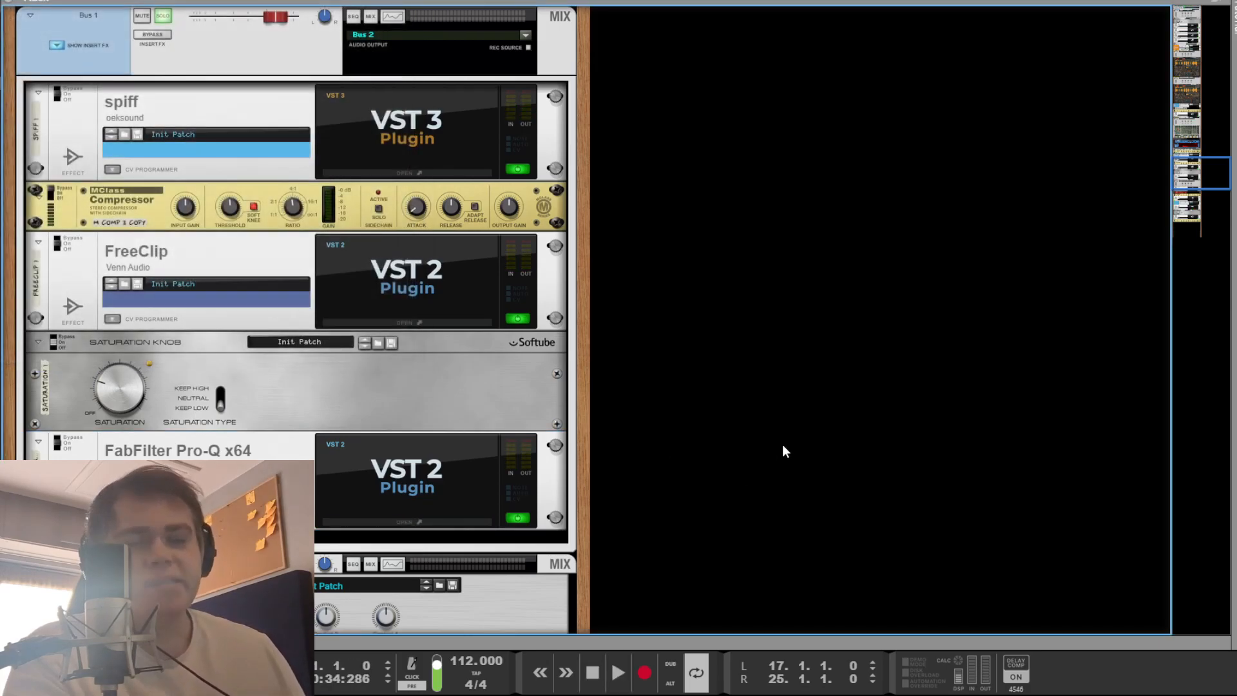
Step: Reopen the Bus 1 Pro-Q, set its analyzer to Post-EQ and play the drums to view their spectrum
{"action": "double_click", "coordinate": [351, 491]}
{"action": "left_click", "coordinate": [296, 363]}
{"action": "left_click", "coordinate": [348, 410]}
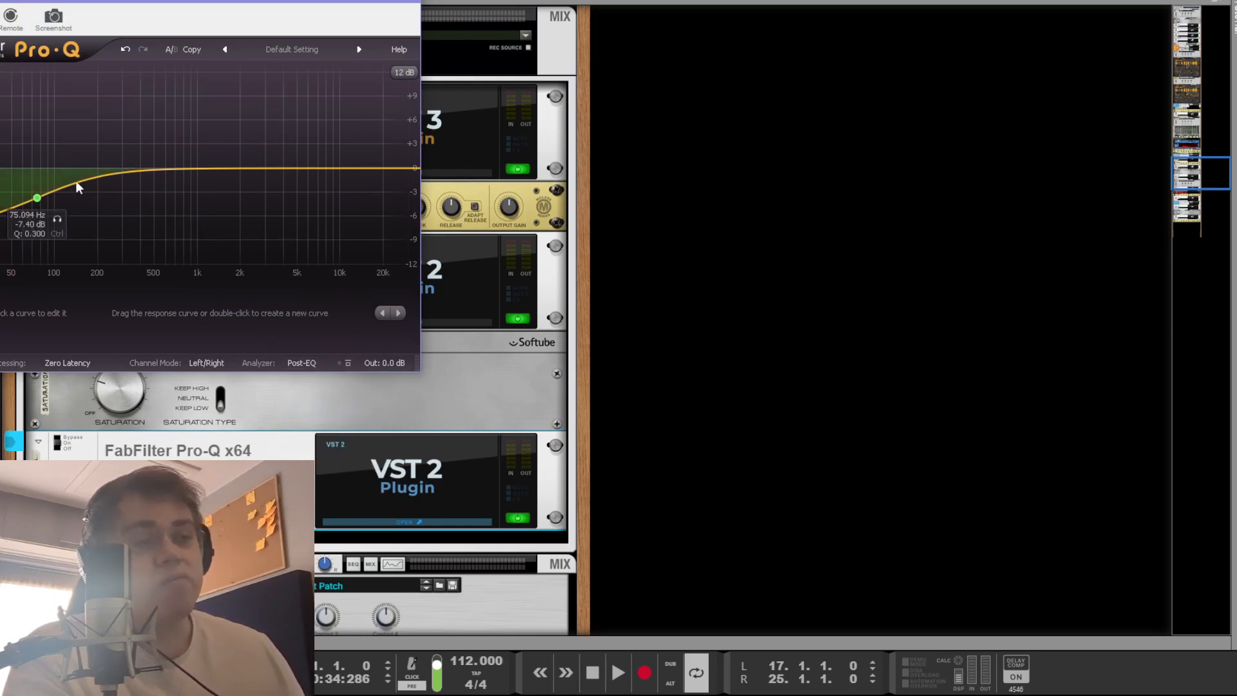
{"action": "key", "text": "space"}
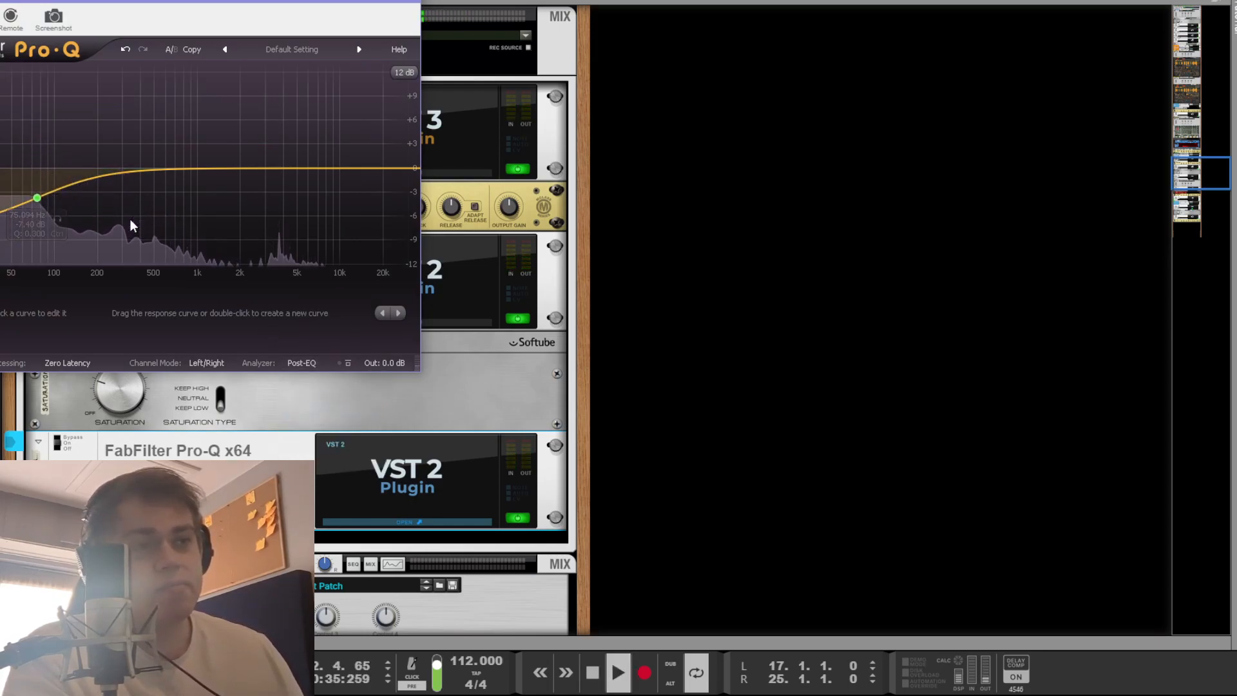
{"action": "key", "text": "space"}
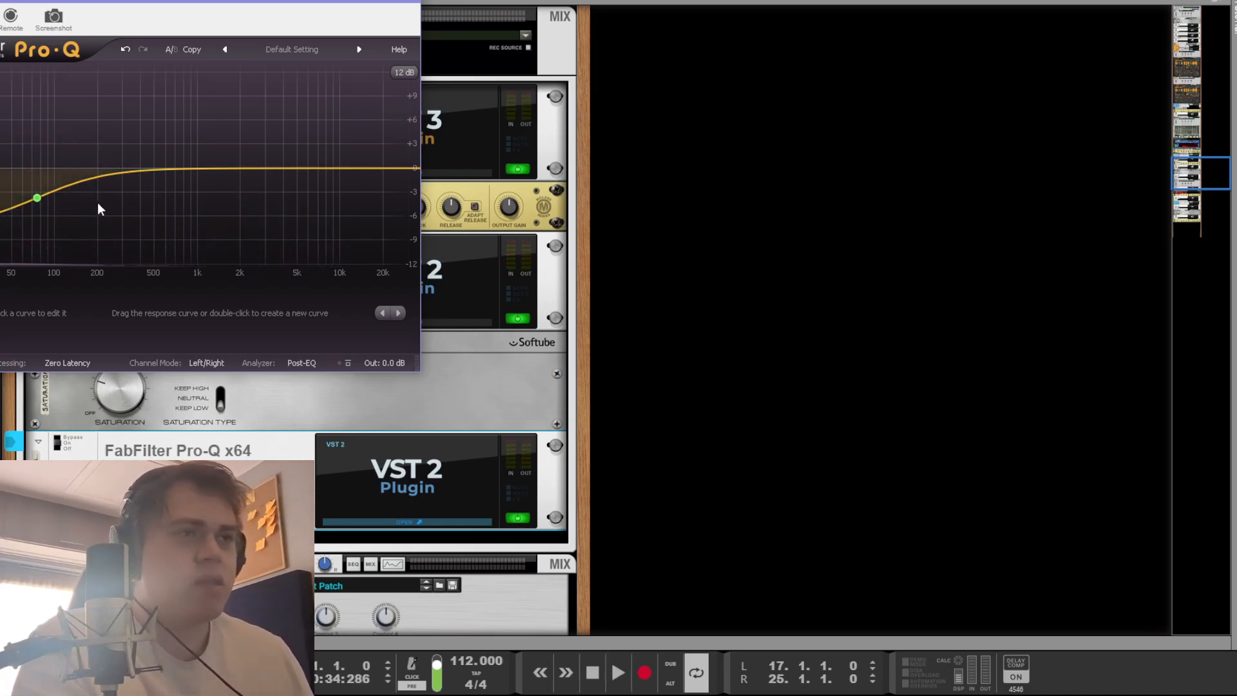
{"action": "key", "text": "space"}
{"action": "key", "text": "space"}
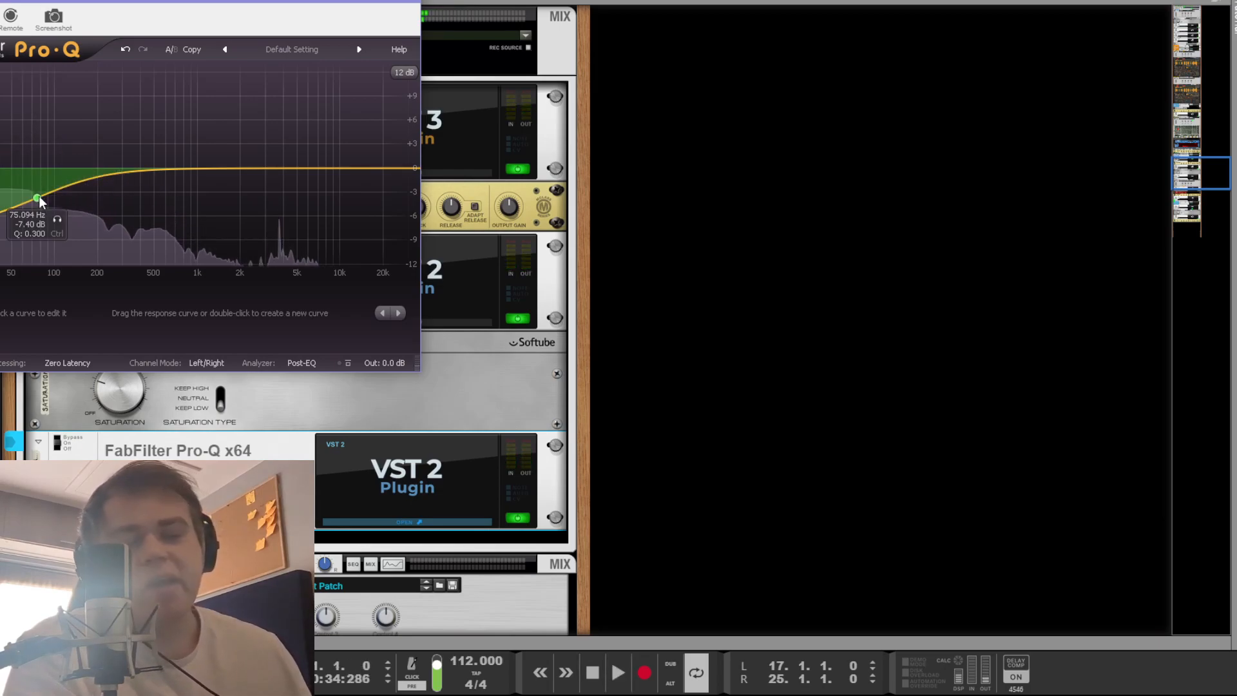
Step: Try the low-shelf band at about 104 Hz and -9 dB during playback, and undo the move
{"action": "key", "text": "space"}
{"action": "mouse_move", "coordinate": [40, 200]}
{"action": "left_mouse_down"}
{"action": "mouse_move", "coordinate": [47, 60]}
{"action": "mouse_move", "coordinate": [40, 205]}
{"action": "mouse_move", "coordinate": [60, 210]}
{"action": "left_mouse_up"}
{"action": "key", "text": "space"}
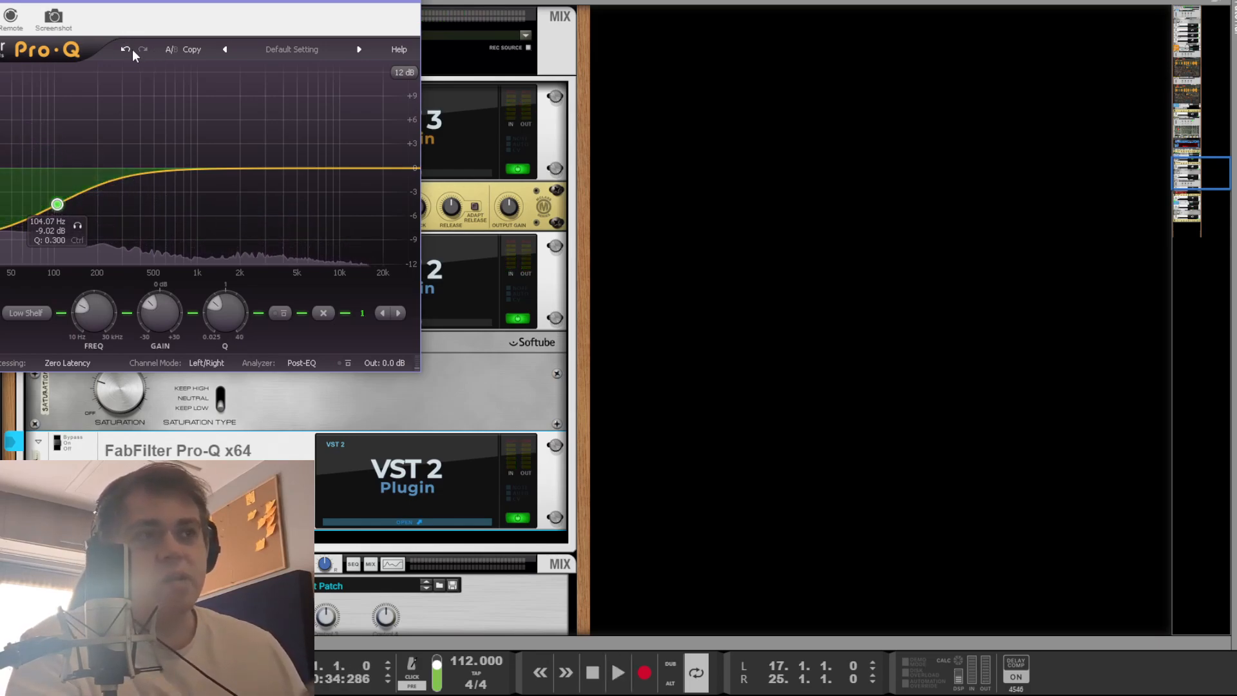
{"action": "left_click", "coordinate": [125, 50]}
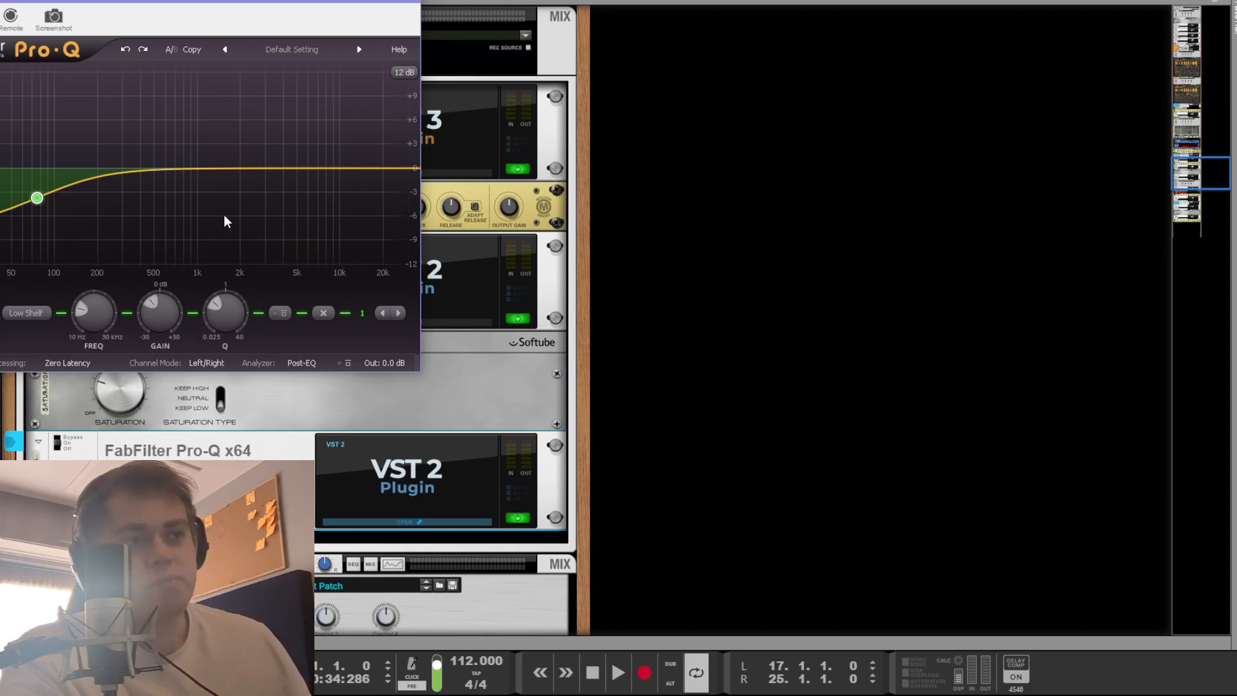
Step: Play the drums through the restored Pro-Q curve, stop playback and close the plugin window
{"action": "key", "text": "space"}
{"action": "key", "text": "space"}
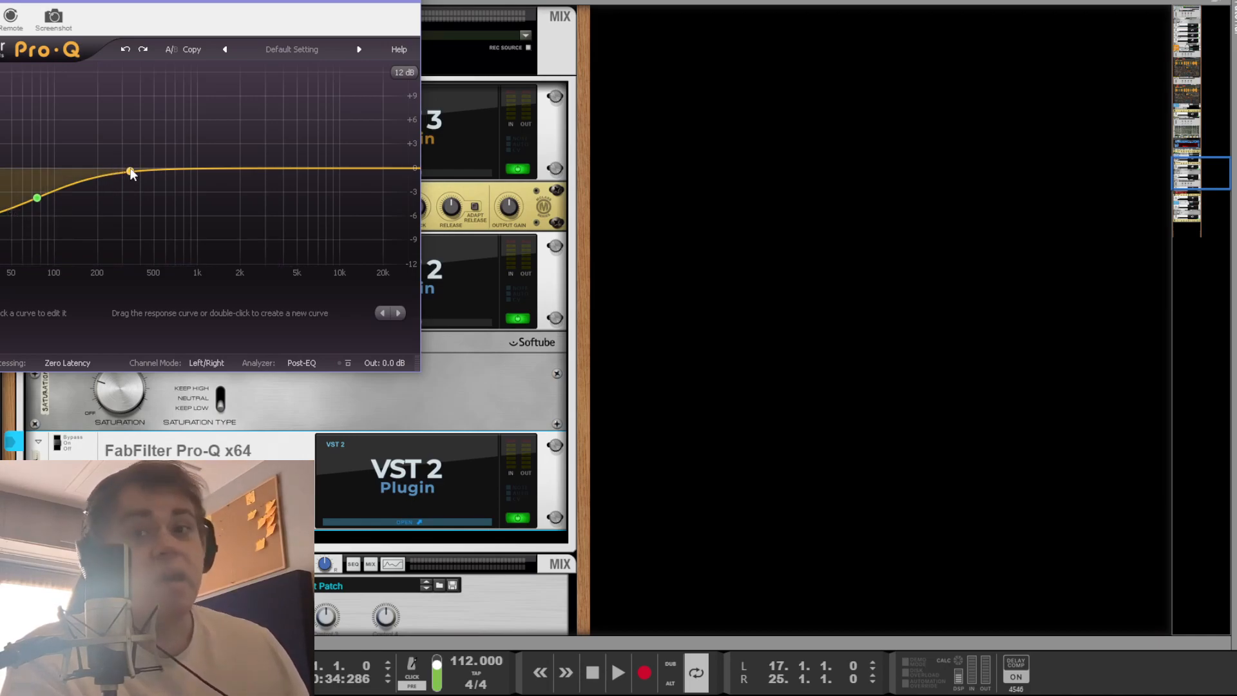
{"action": "left_click", "coordinate": [781, 305]}
Step: Take Drums Bounced out of solo, solo the 808 mixer channel and play it from bar 17 in the sequencer
{"action": "scroll", "coordinate": [581, 441], "scroll_direction": "down", "scroll_amount": 3}
{"action": "key", "text": "F5"}
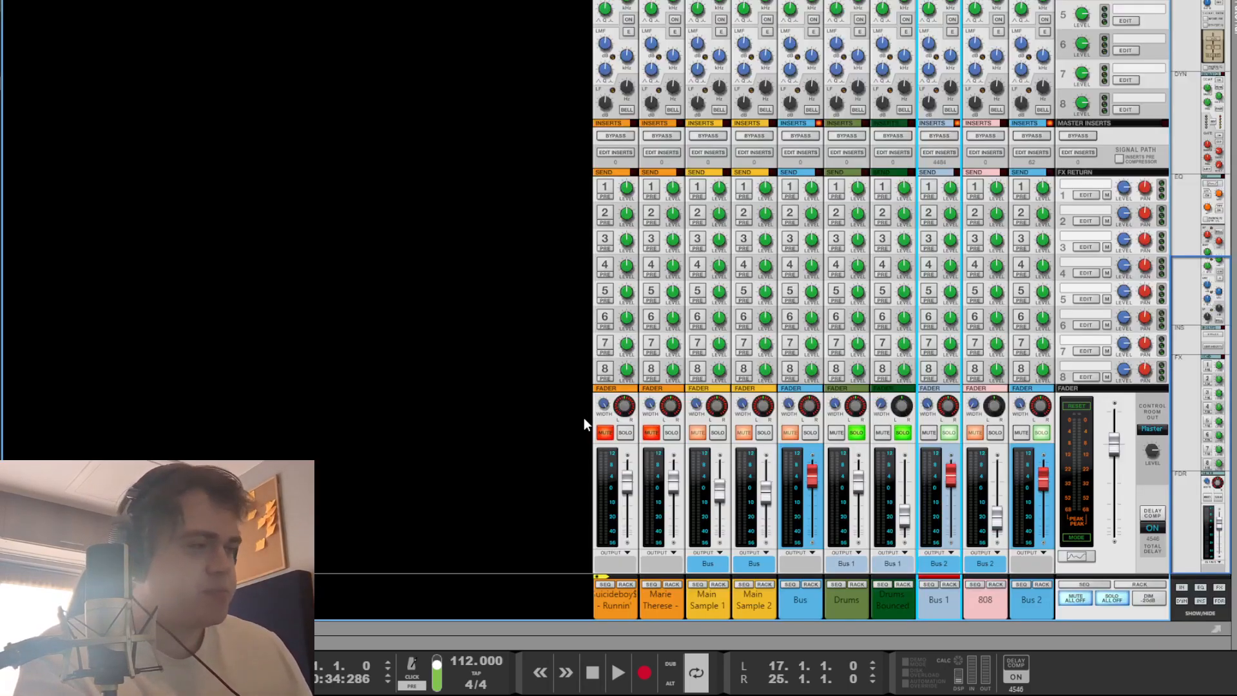
{"action": "left_click", "coordinate": [903, 432]}
{"action": "left_click", "coordinate": [995, 432]}
{"action": "key", "text": "space"}
{"action": "key", "text": "F7"}
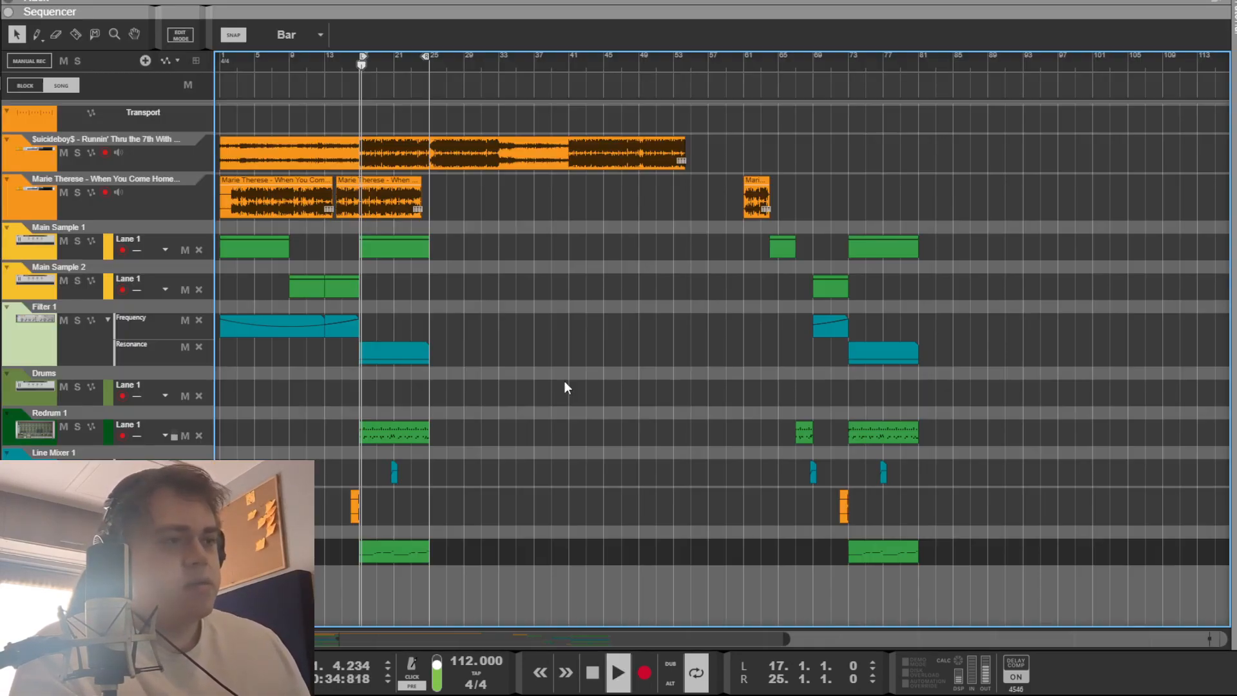
{"action": "key", "text": "space"}
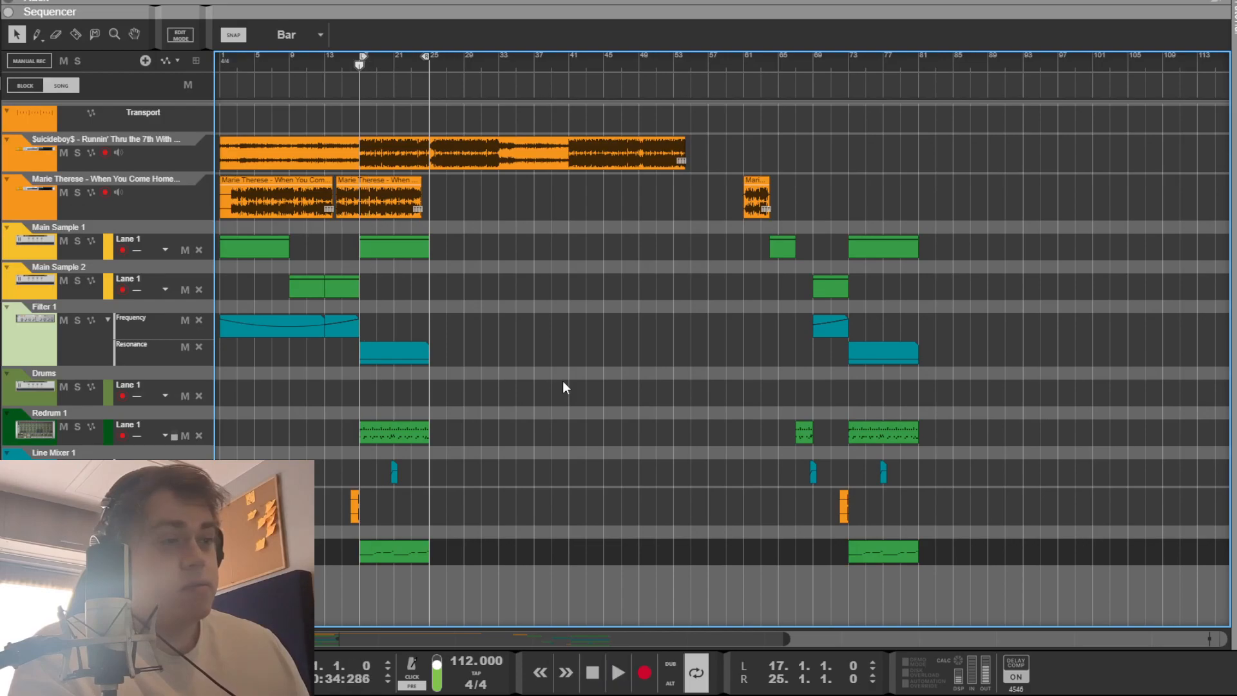
Step: Examine the 808 Combinator's devices in the rack and toggle the UN-16 Unison's bypass while the 808 plays
{"action": "key", "text": "F6"}
{"action": "scroll", "coordinate": [638, 392], "scroll_direction": "down", "scroll_amount": 2}
{"action": "scroll", "coordinate": [709, 406], "scroll_direction": "up", "scroll_amount": 2}
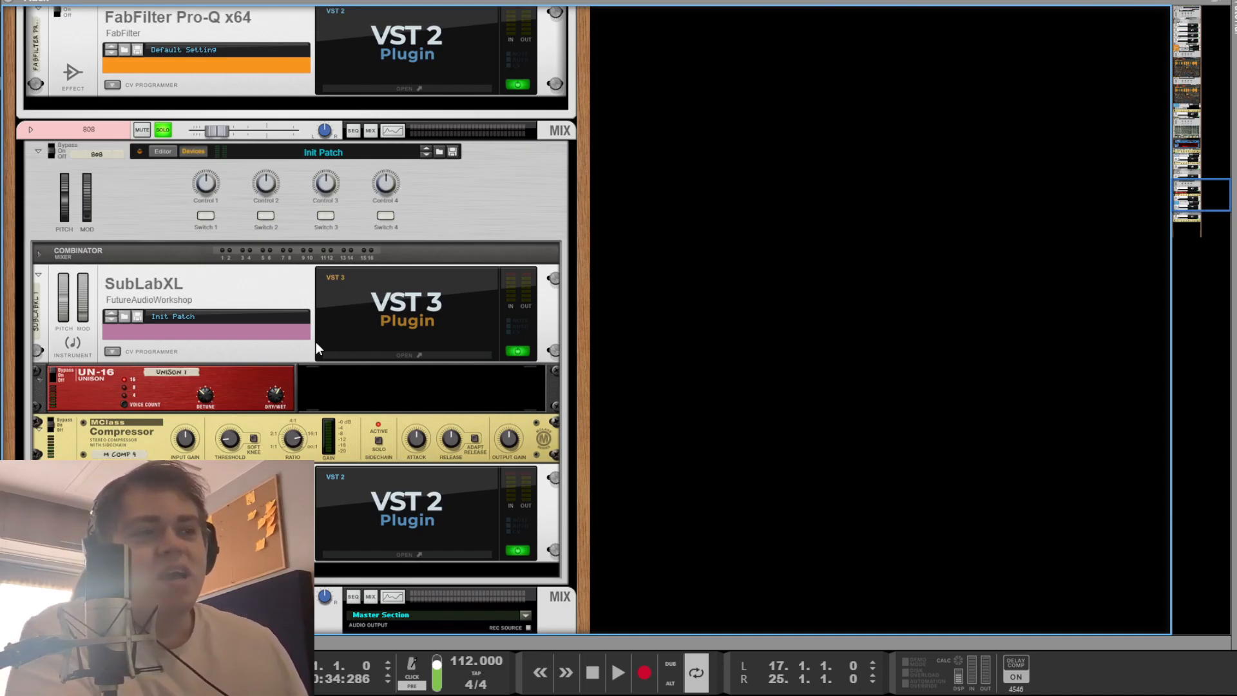
{"action": "left_click", "coordinate": [51, 378]}
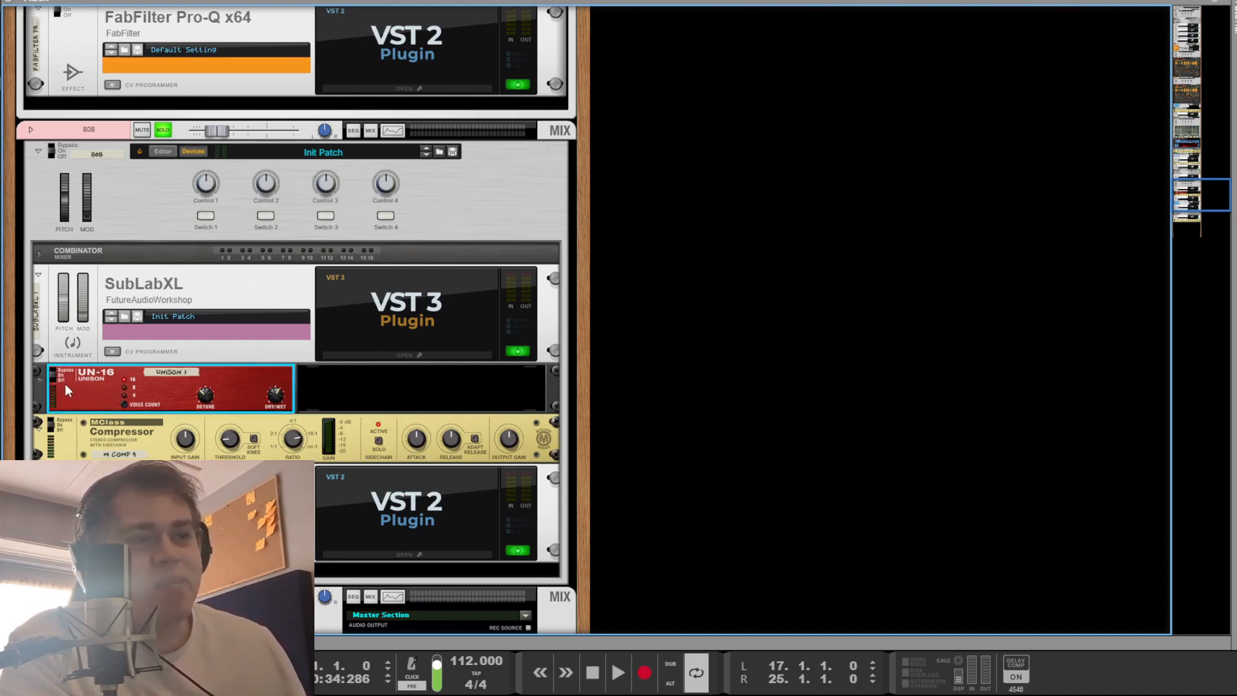
{"action": "left_click", "coordinate": [334, 395]}
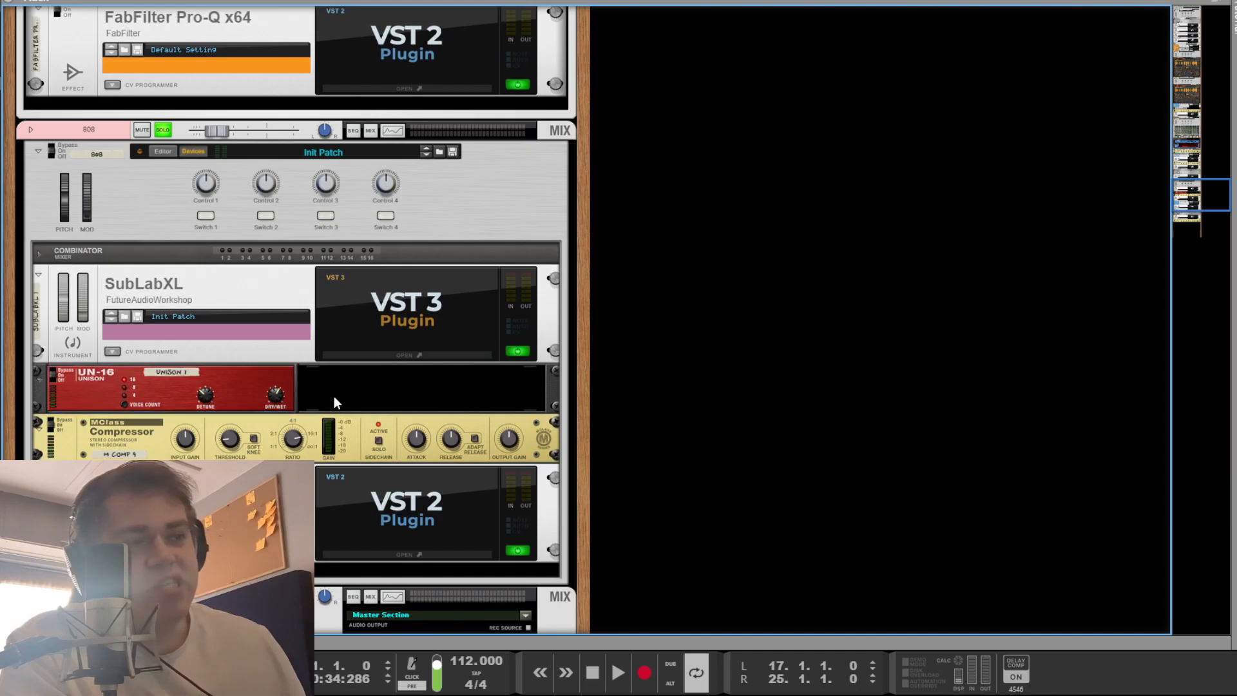
{"action": "key", "text": "space"}
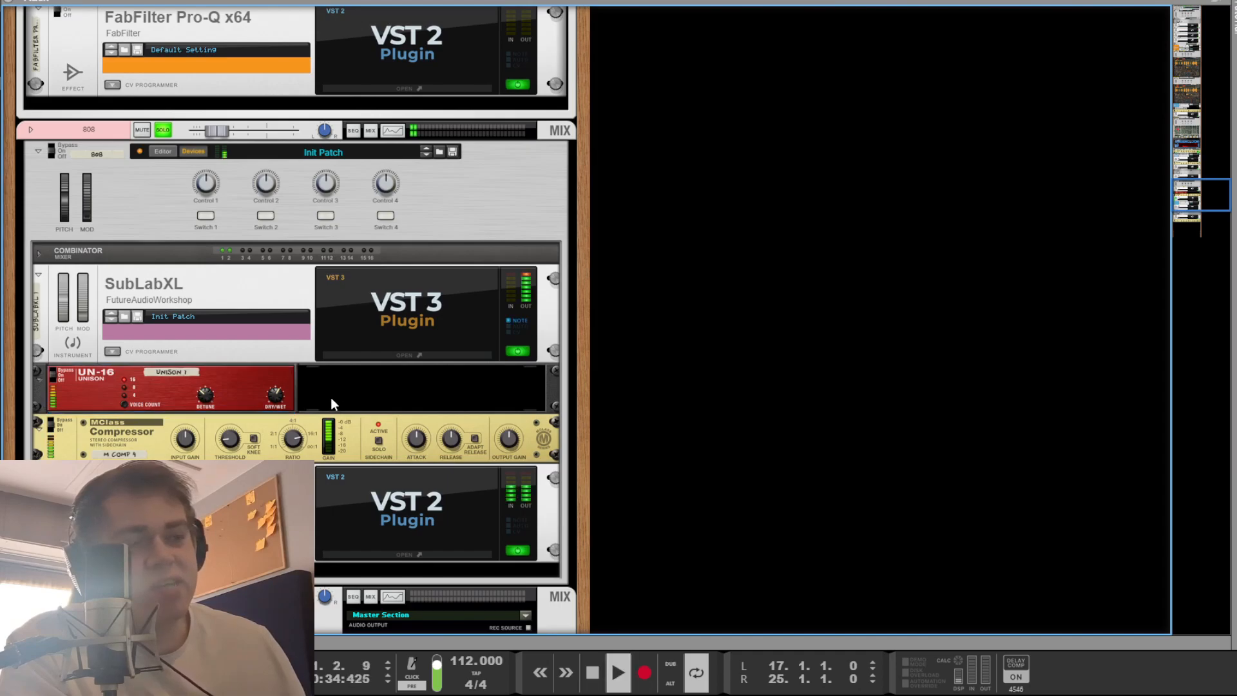
{"action": "left_click", "coordinate": [54, 372]}
{"action": "left_click", "coordinate": [715, 379]}
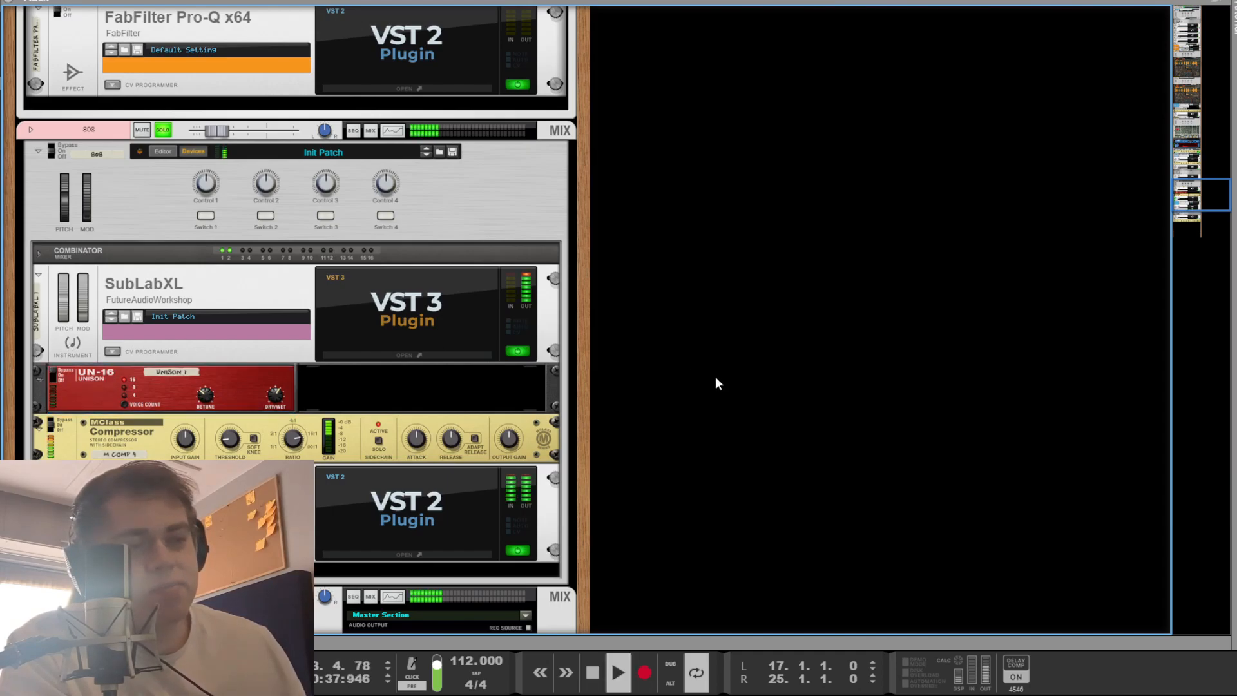
{"action": "key", "text": "space"}
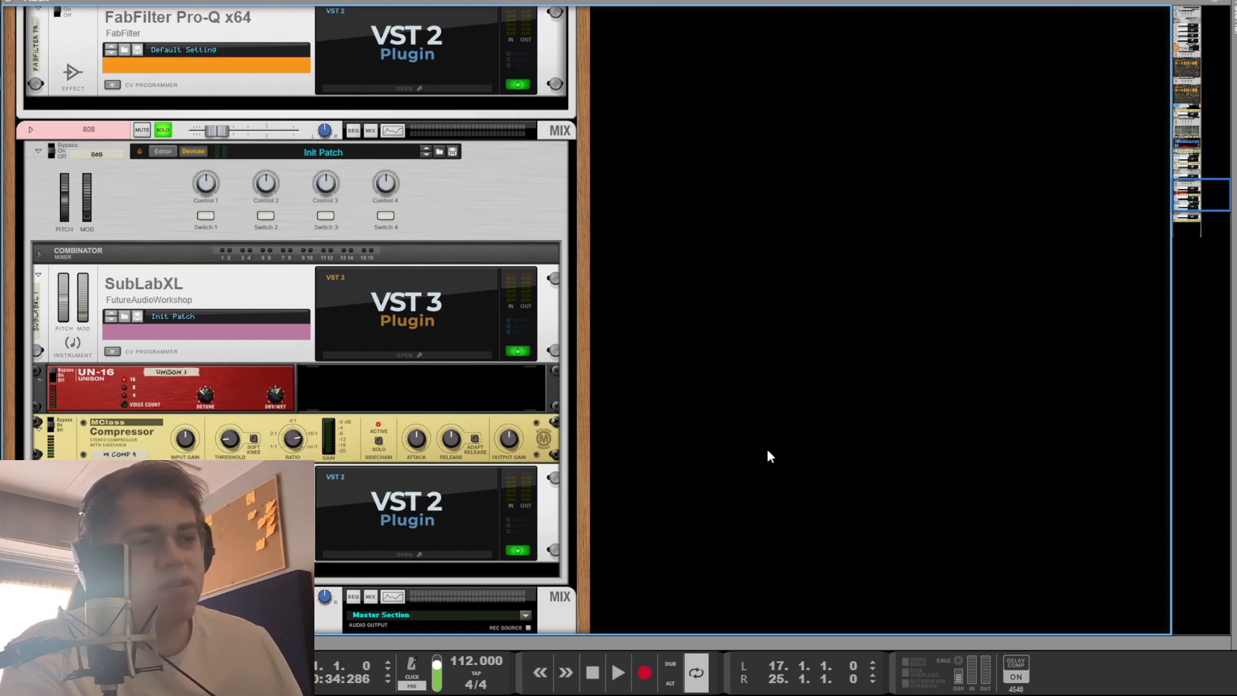
Step: Open the Pro-Q in the 808 chain, examine its low-shelf band settings and close the plugin window
{"action": "left_click", "coordinate": [407, 554]}
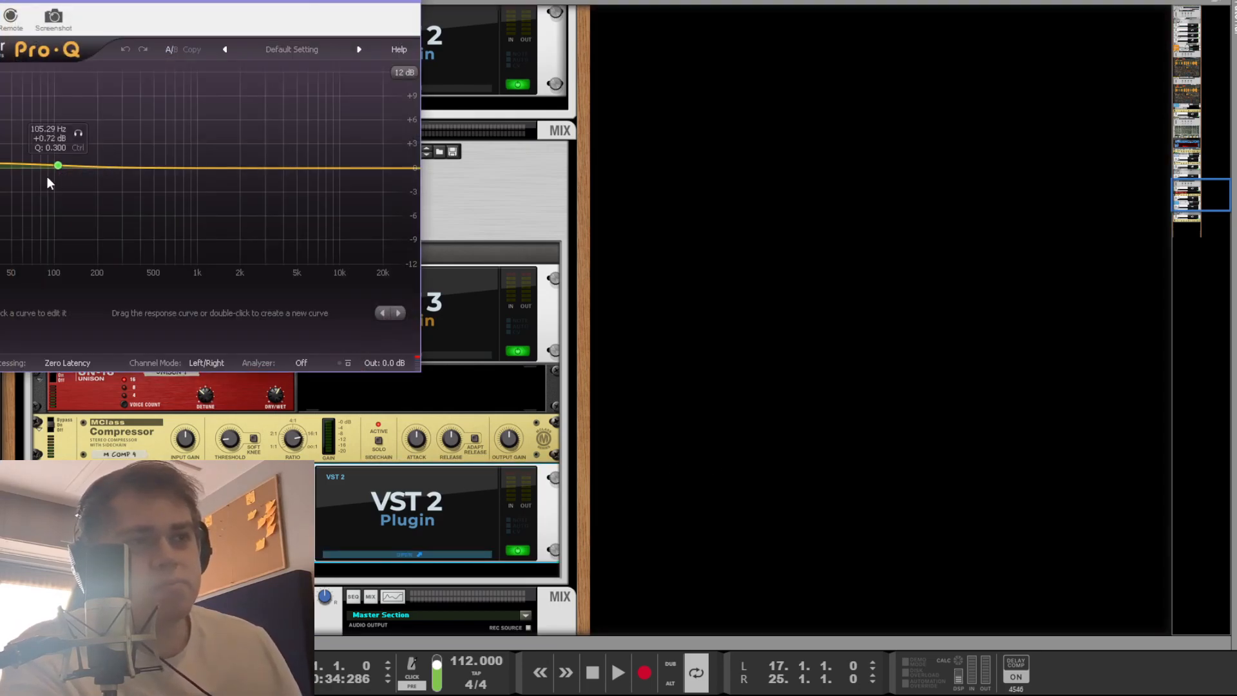
{"action": "left_click", "coordinate": [58, 165]}
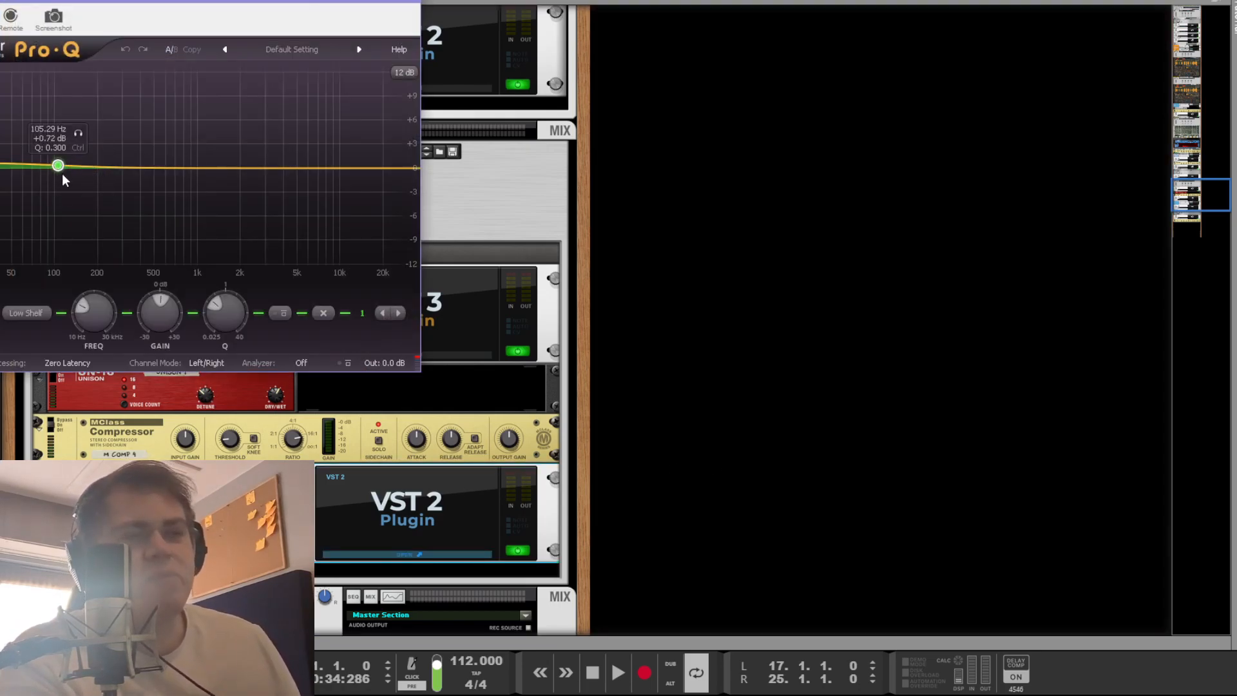
{"action": "left_click", "coordinate": [772, 425]}
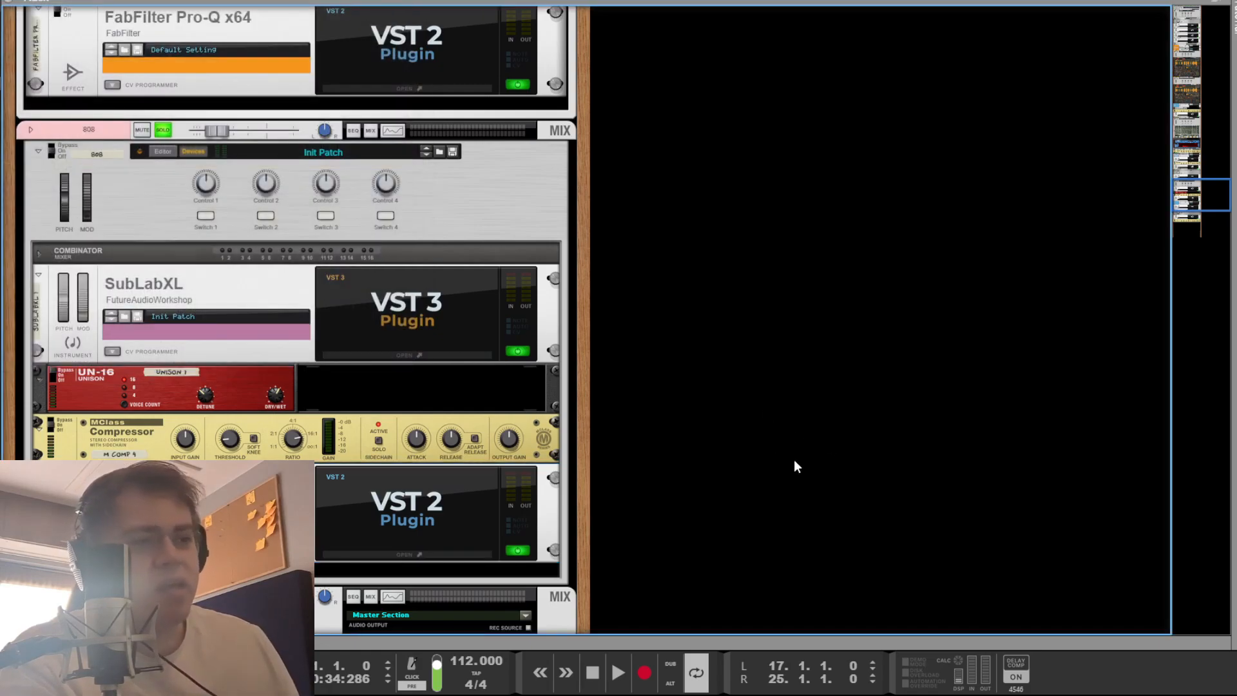
Step: Take the 808 out of solo, solo the Bus 2 mixer channel and play it briefly while locating its insert effects in the rack
{"action": "key", "text": "F5"}
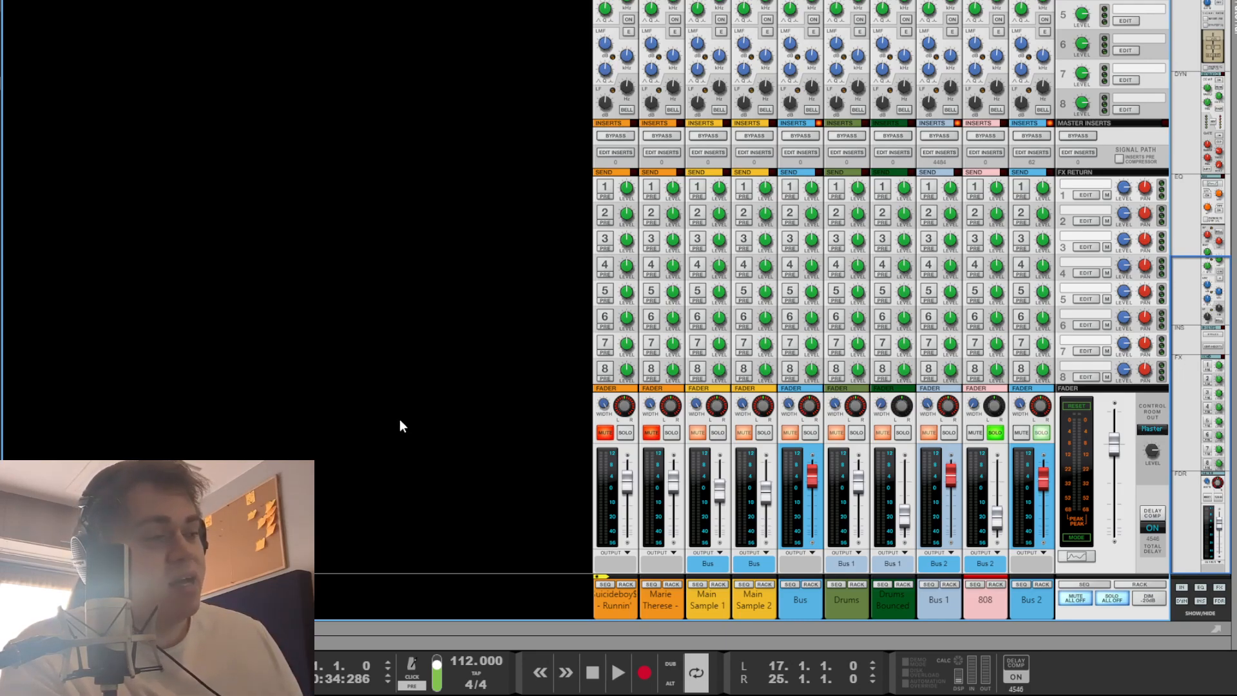
{"action": "left_click", "coordinate": [996, 434]}
{"action": "left_click", "coordinate": [1042, 433]}
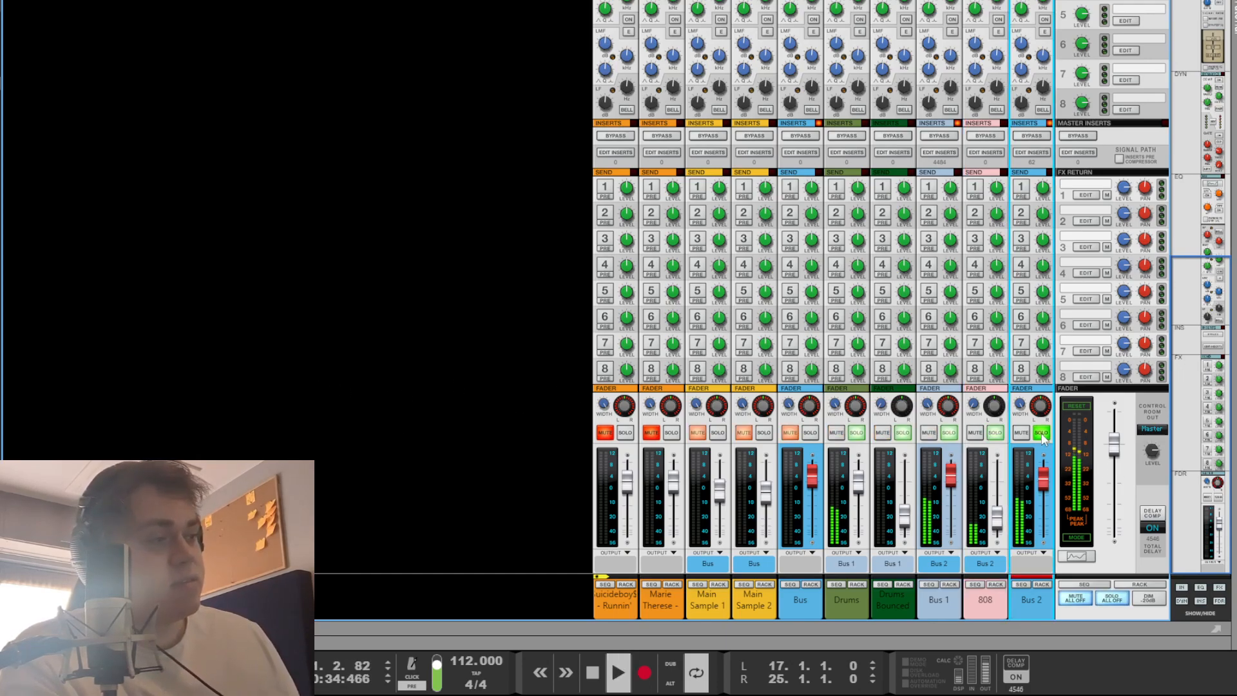
{"action": "key", "text": "F6"}
{"action": "scroll", "coordinate": [516, 322], "scroll_direction": "down", "scroll_amount": 6}
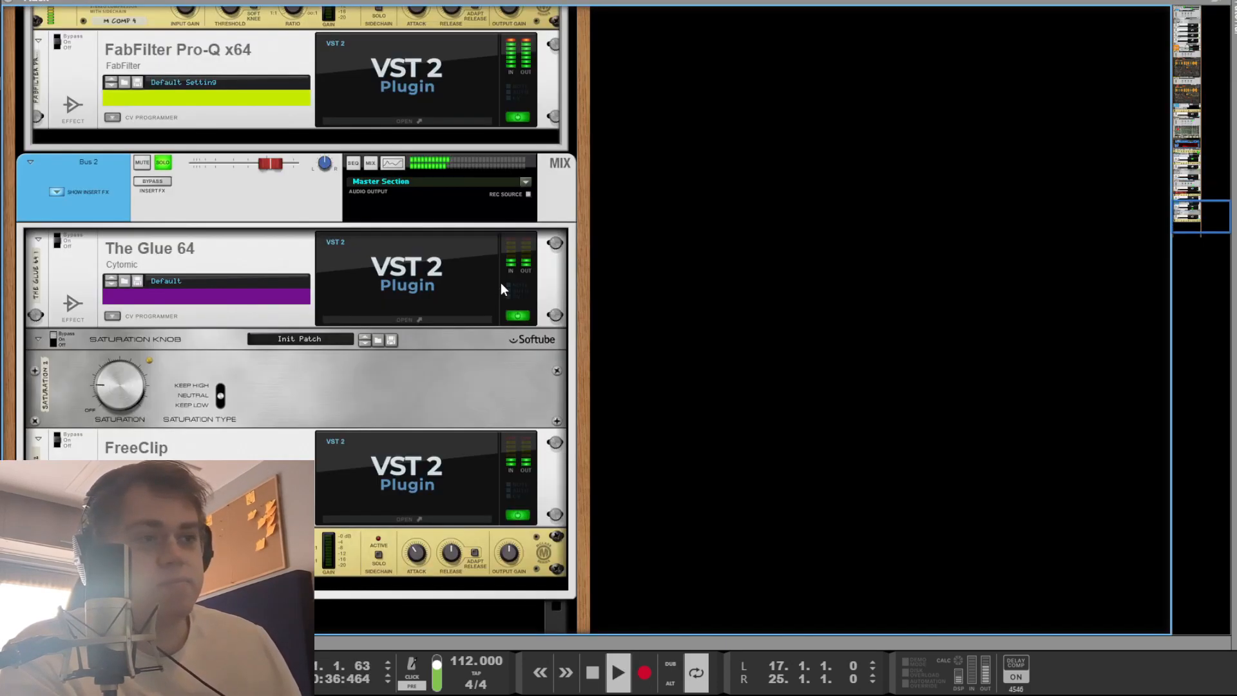
{"action": "key", "text": "space"}
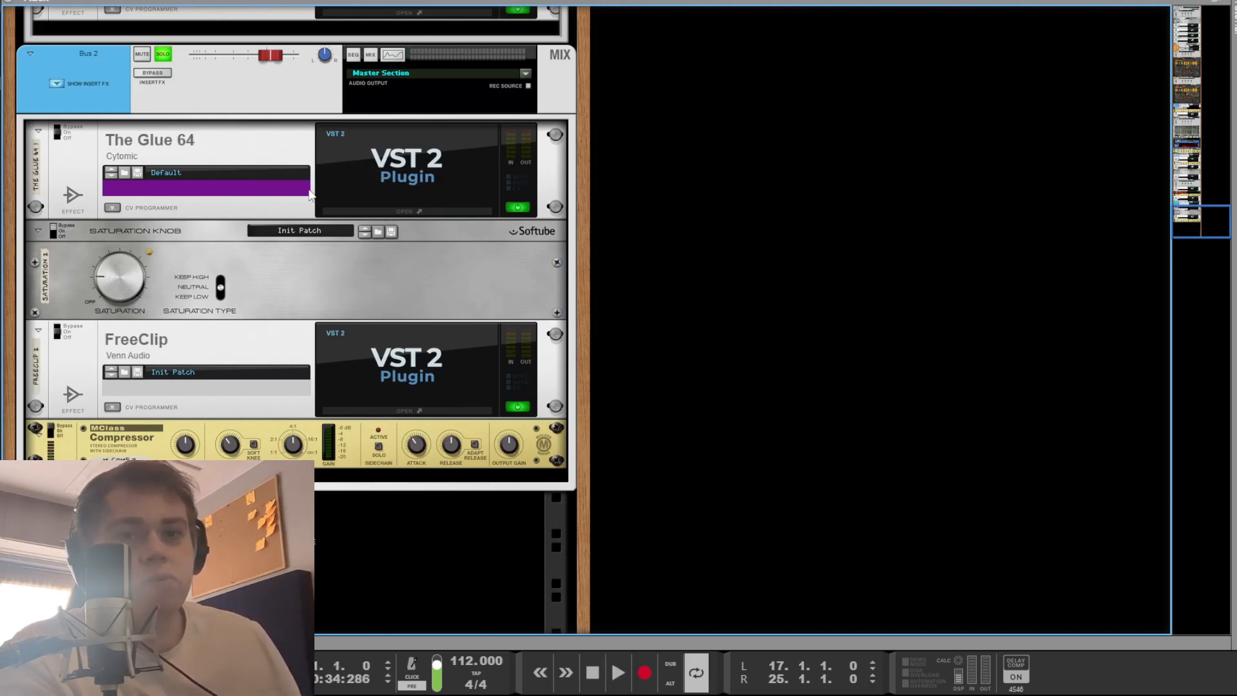
Step: Open The Glue on Bus 2, move its window aside and watch the compression meter during playback, then stop
{"action": "double_click", "coordinate": [141, 153]}
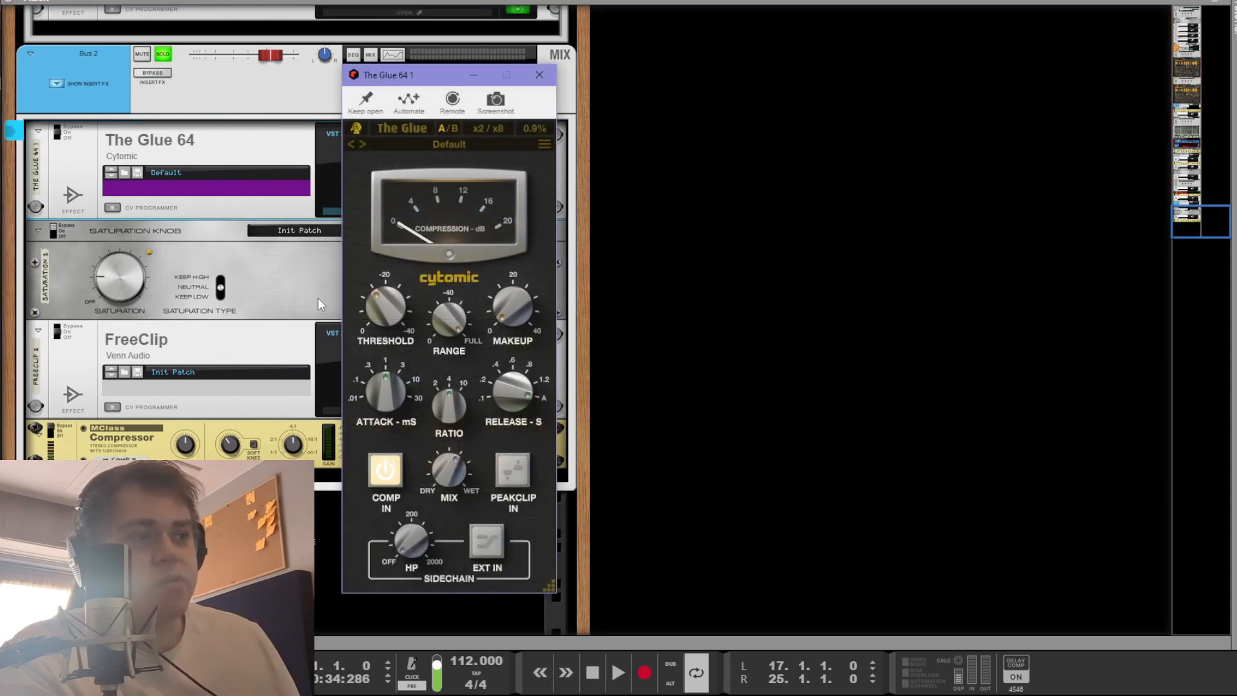
{"action": "key", "text": "space"}
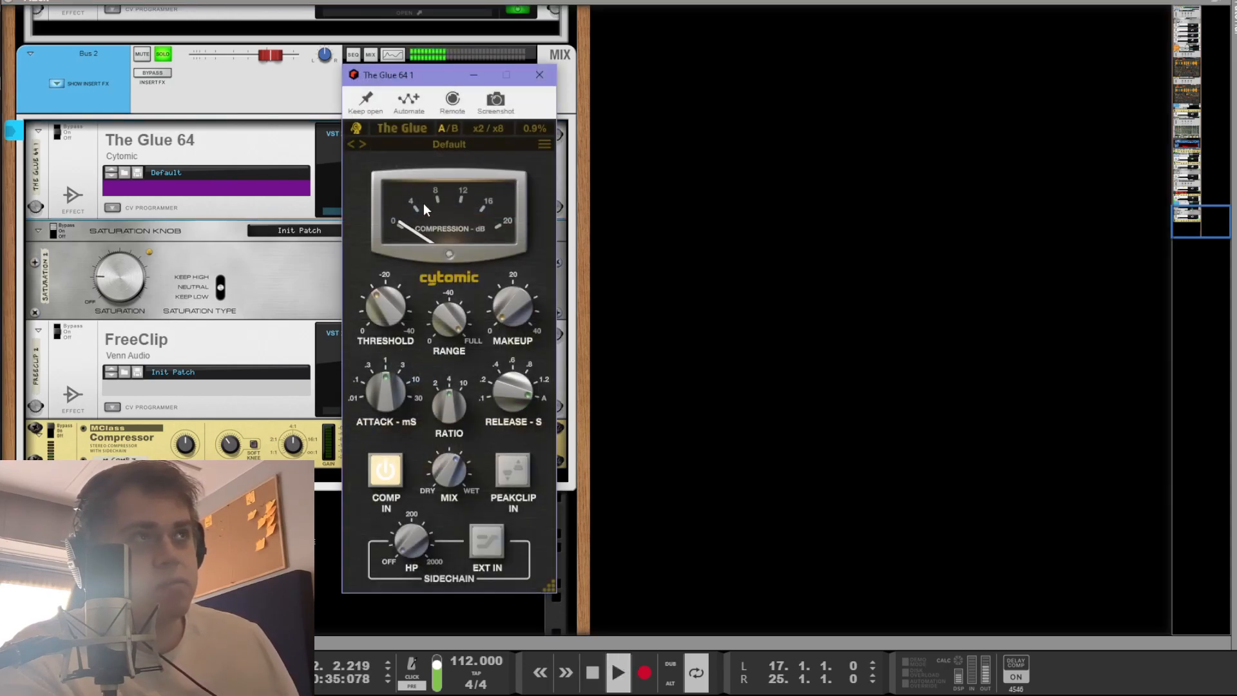
{"action": "left_click_drag", "start_coordinate": [407, 75], "coordinate": [276, 33]}
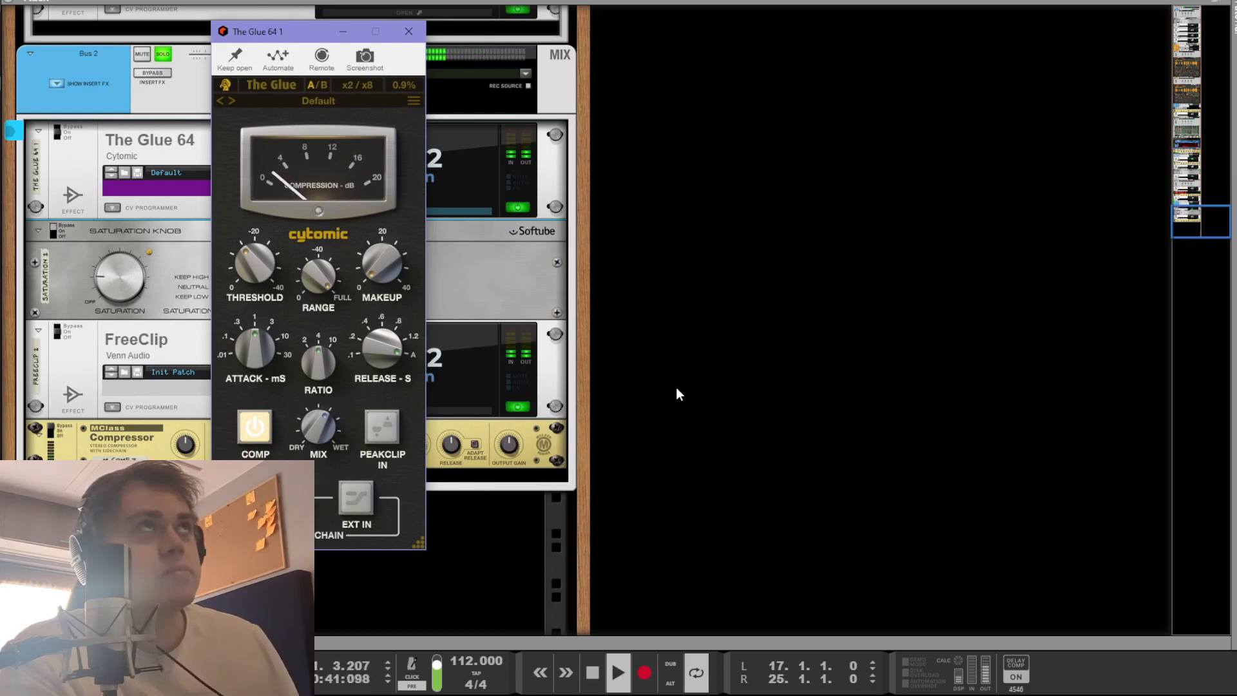
{"action": "mouse_move", "coordinate": [355, 269]}
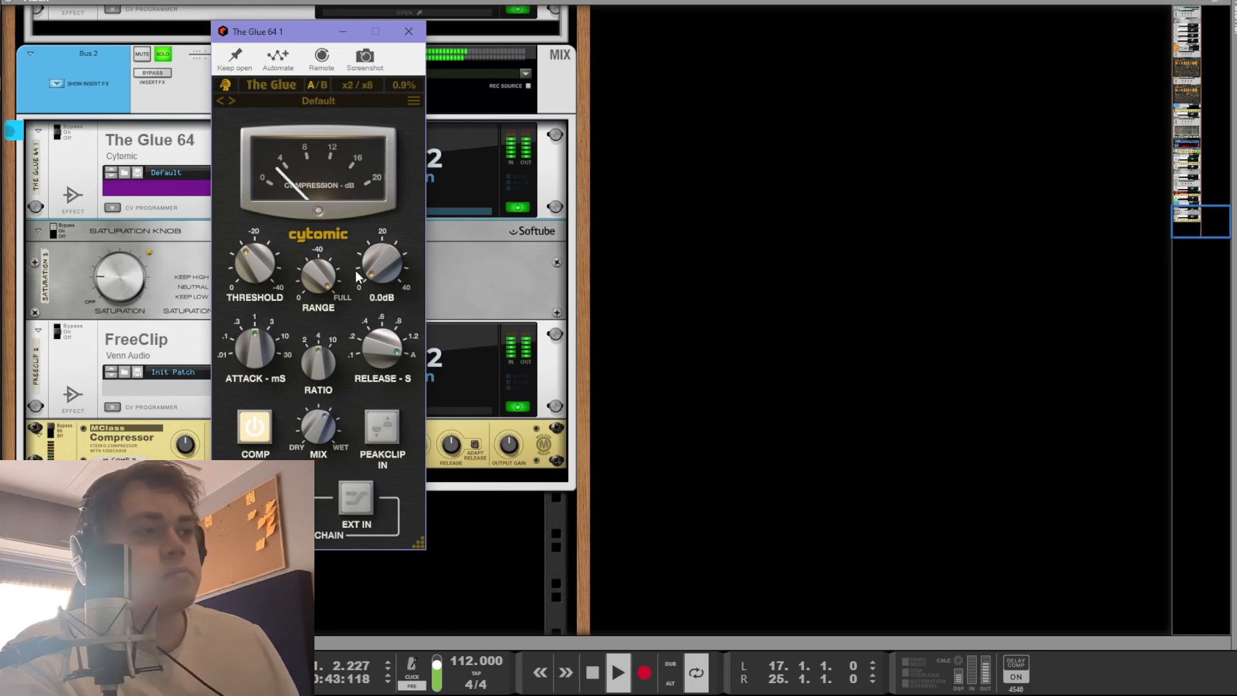
{"action": "key", "text": "space"}
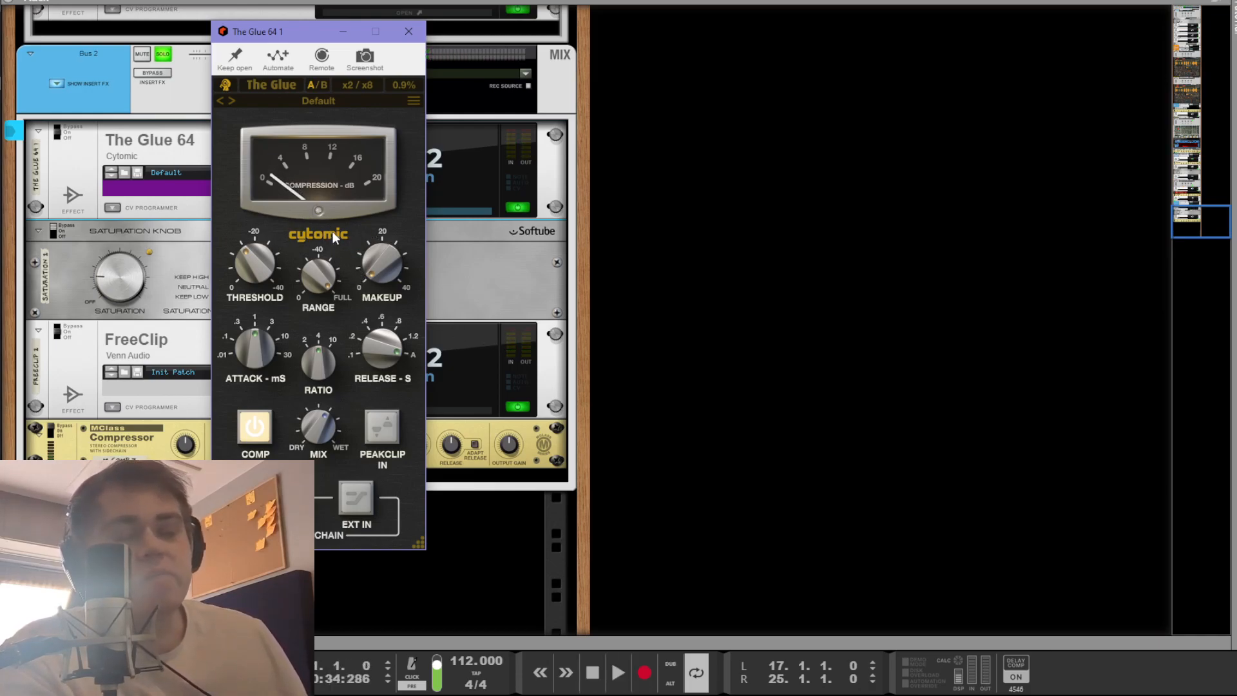
Step: Compare Bus 2 with and without The Glue during playback, stop playback and close the plugin window
{"action": "mouse_move", "coordinate": [304, 295]}
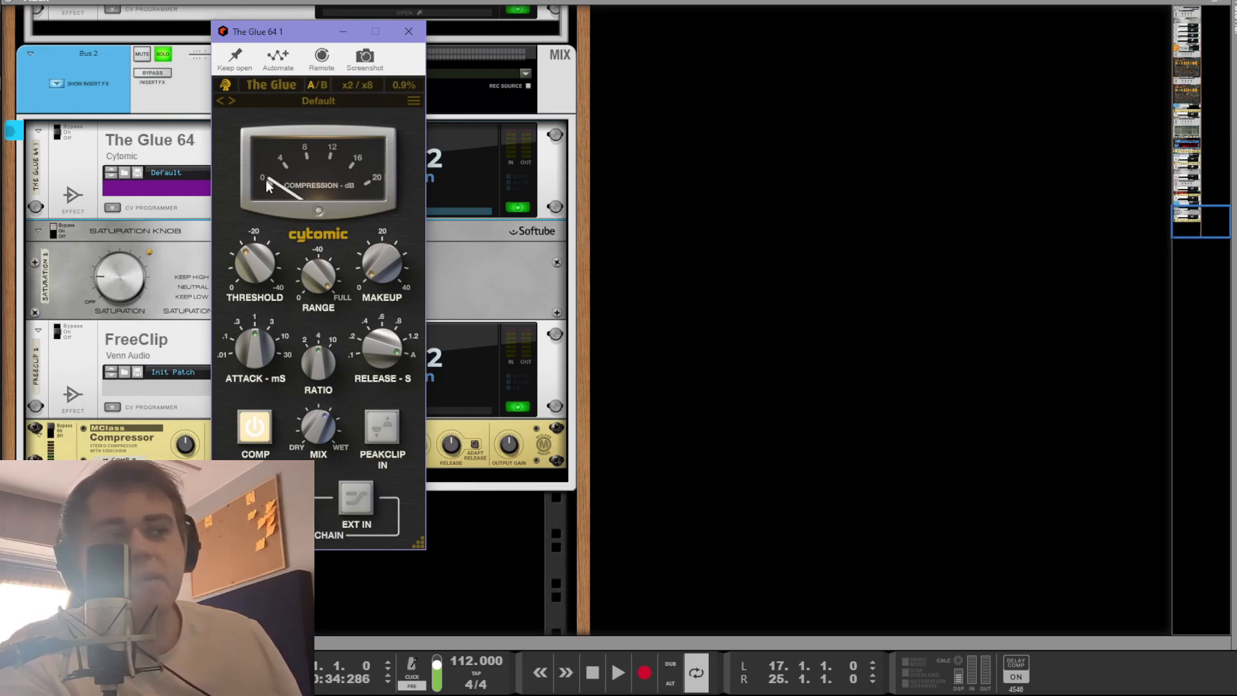
{"action": "key", "text": "space"}
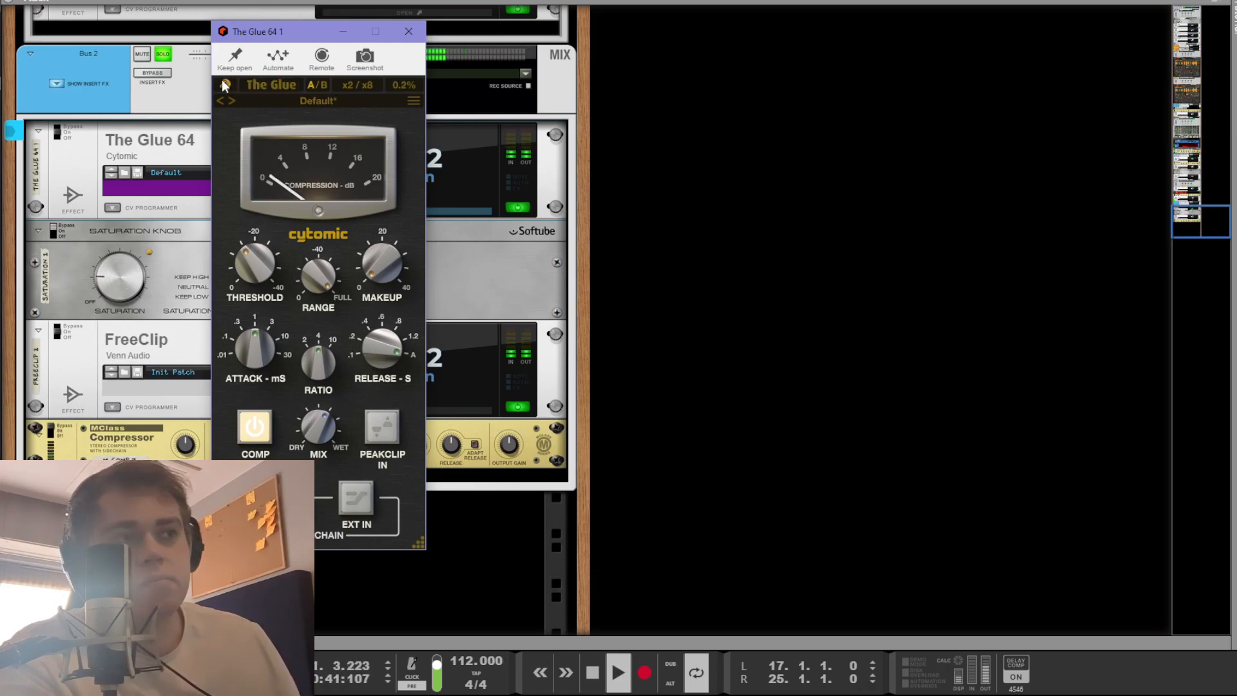
{"action": "key", "text": "space"}
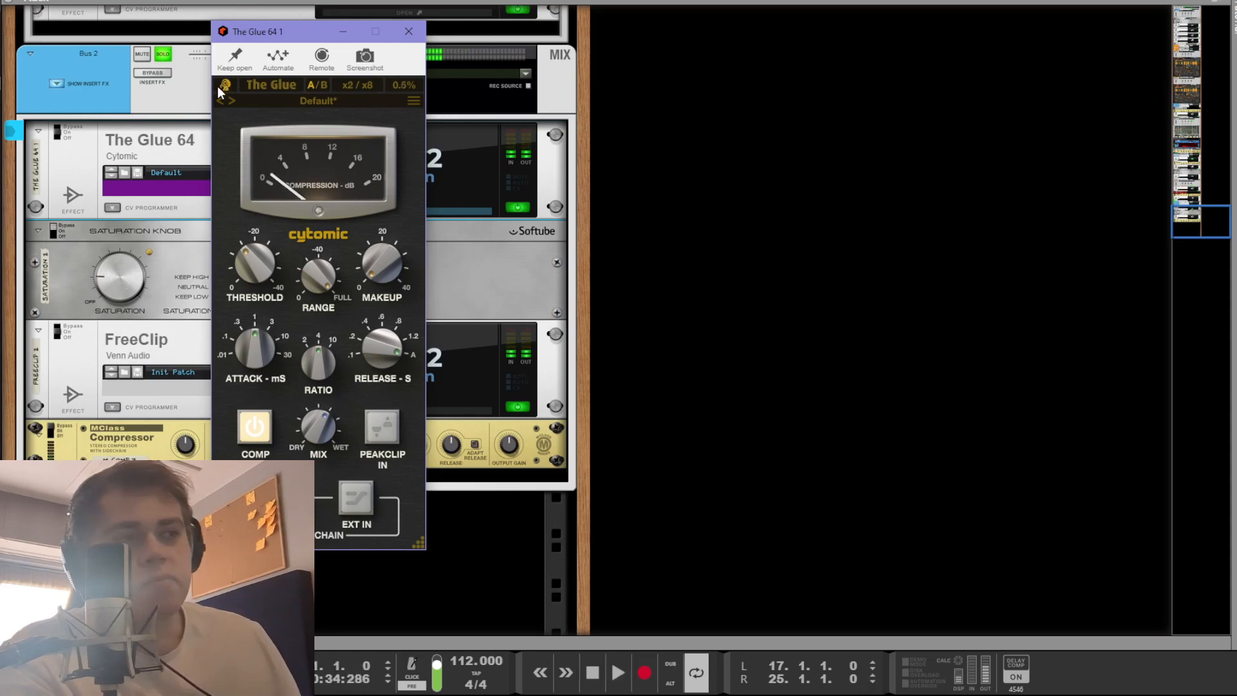
{"action": "left_click", "coordinate": [750, 311]}
Step: Toggle the bypass of the Saturation Knob on Bus 2 to compare its effect during playback, and stop playback
{"action": "left_click", "coordinate": [55, 227]}
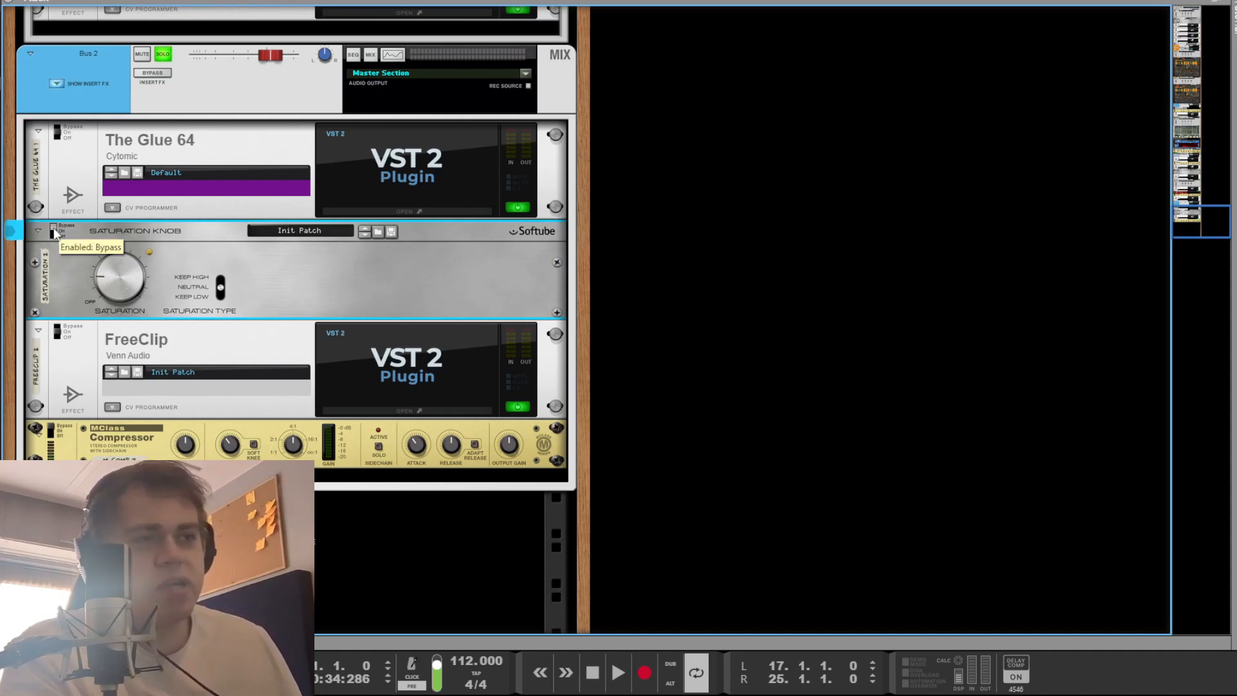
{"action": "key", "text": "space"}
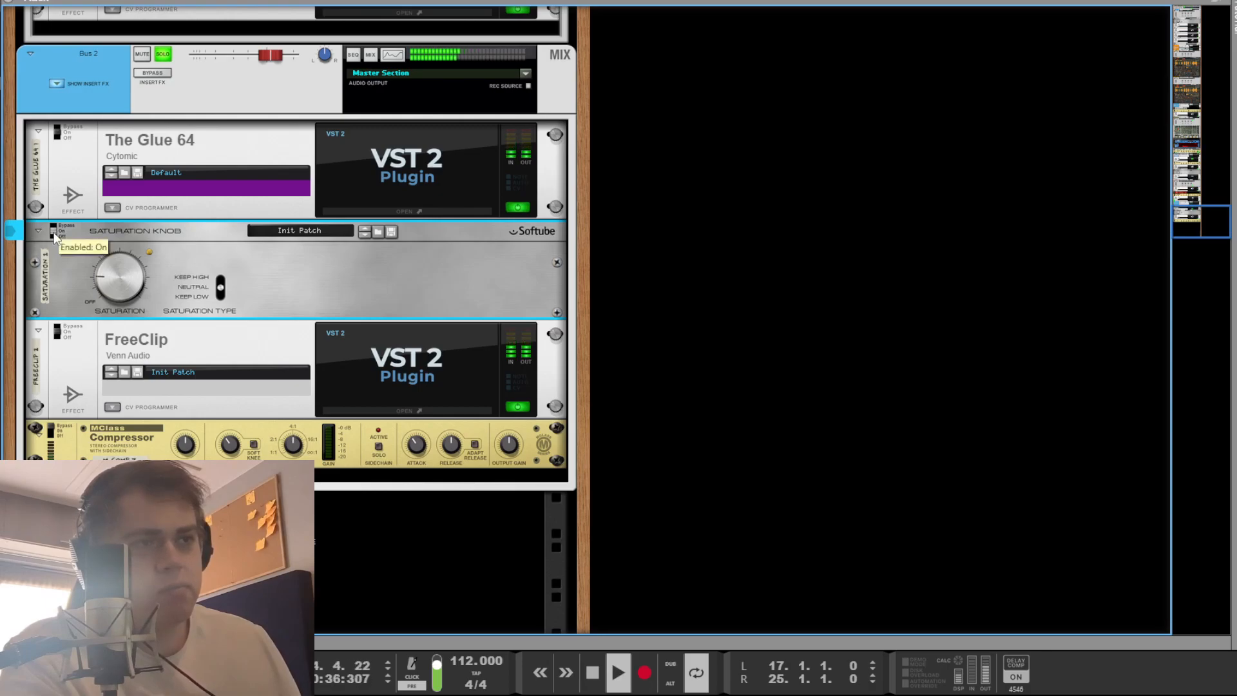
{"action": "left_click", "coordinate": [705, 332]}
{"action": "key", "text": "space"}
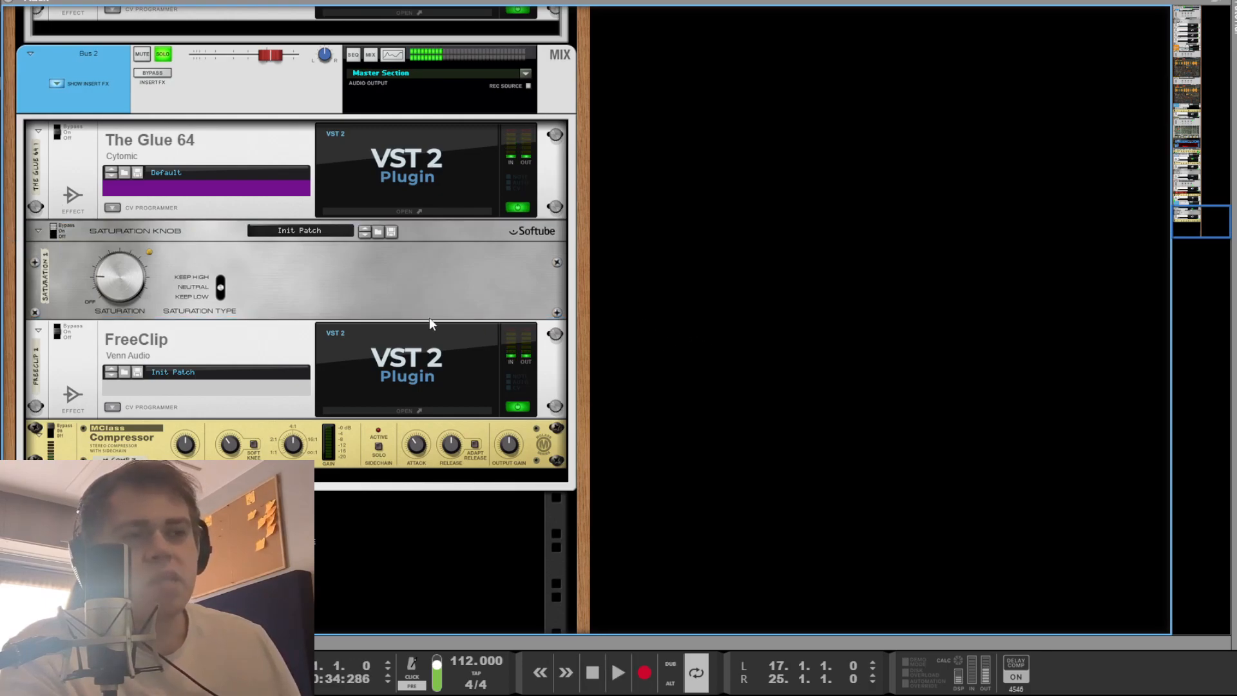
Step: Open FreeClip on Bus 2, check its clipping settings during playback, close its window and stop playback
{"action": "left_click", "coordinate": [430, 353]}
{"action": "key", "text": "space"}
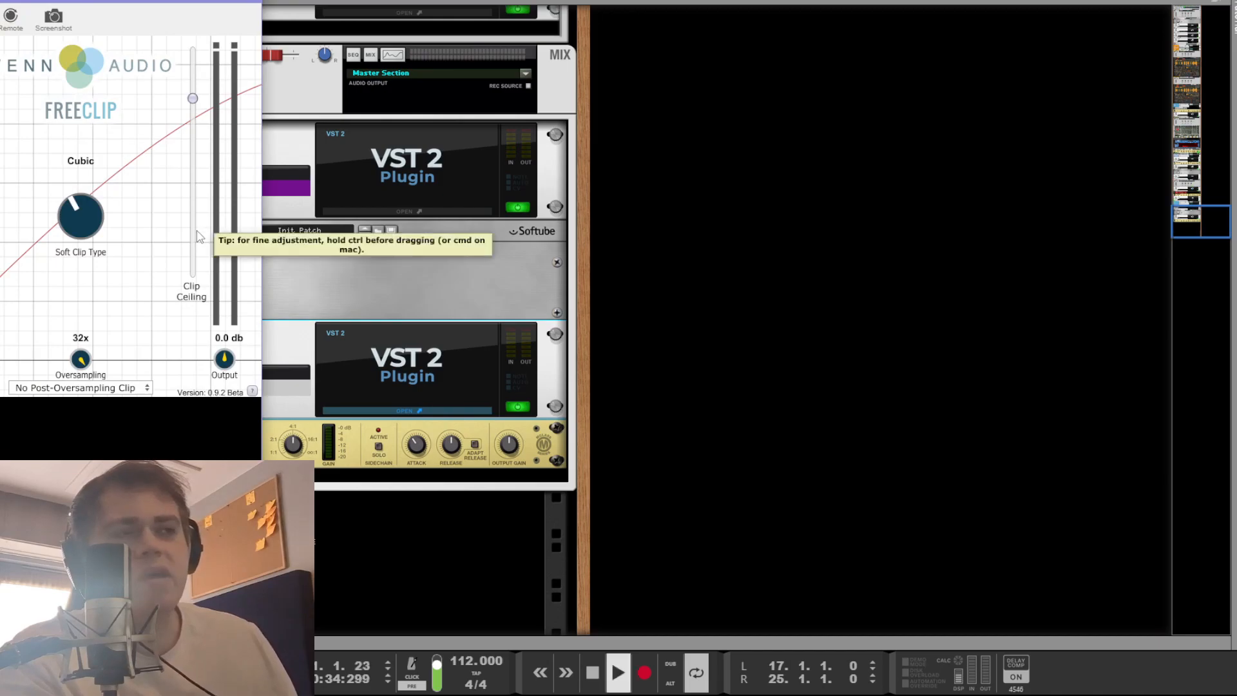
{"action": "left_click", "coordinate": [706, 312]}
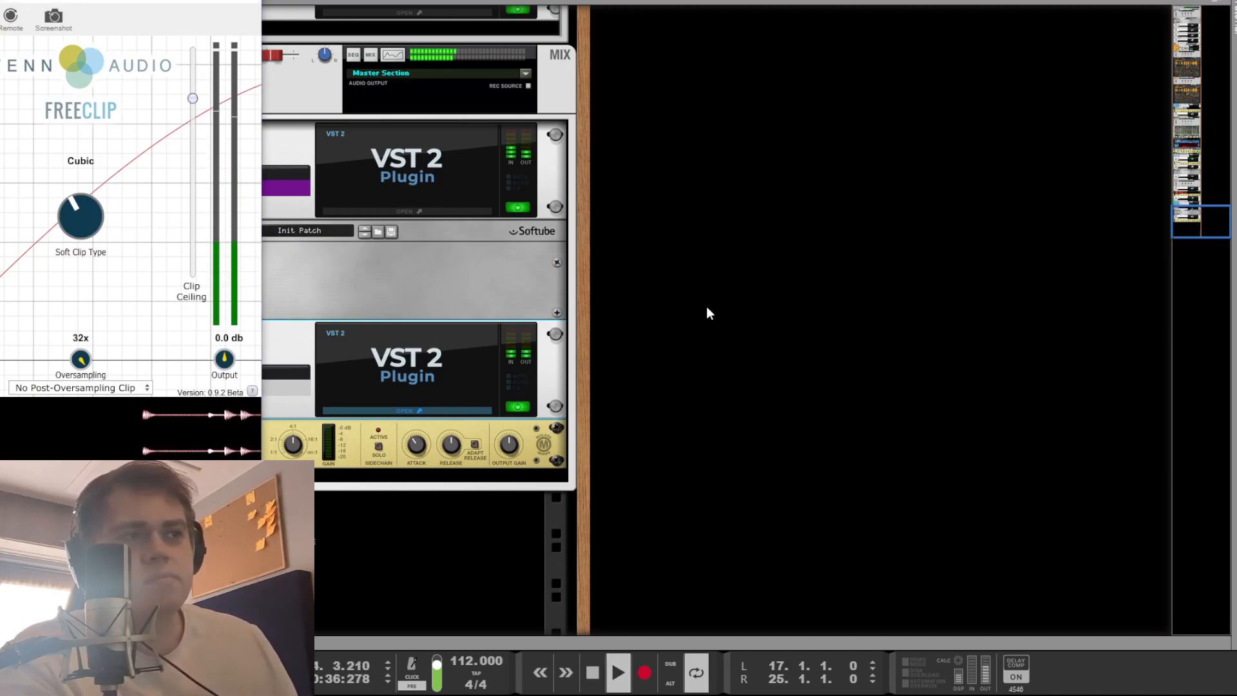
{"action": "key", "text": "space"}
Step: Examine the Bus 2 cabling on the rear of the rack and review the drum and 808 device chains on the front
{"action": "key", "text": "Tab"}
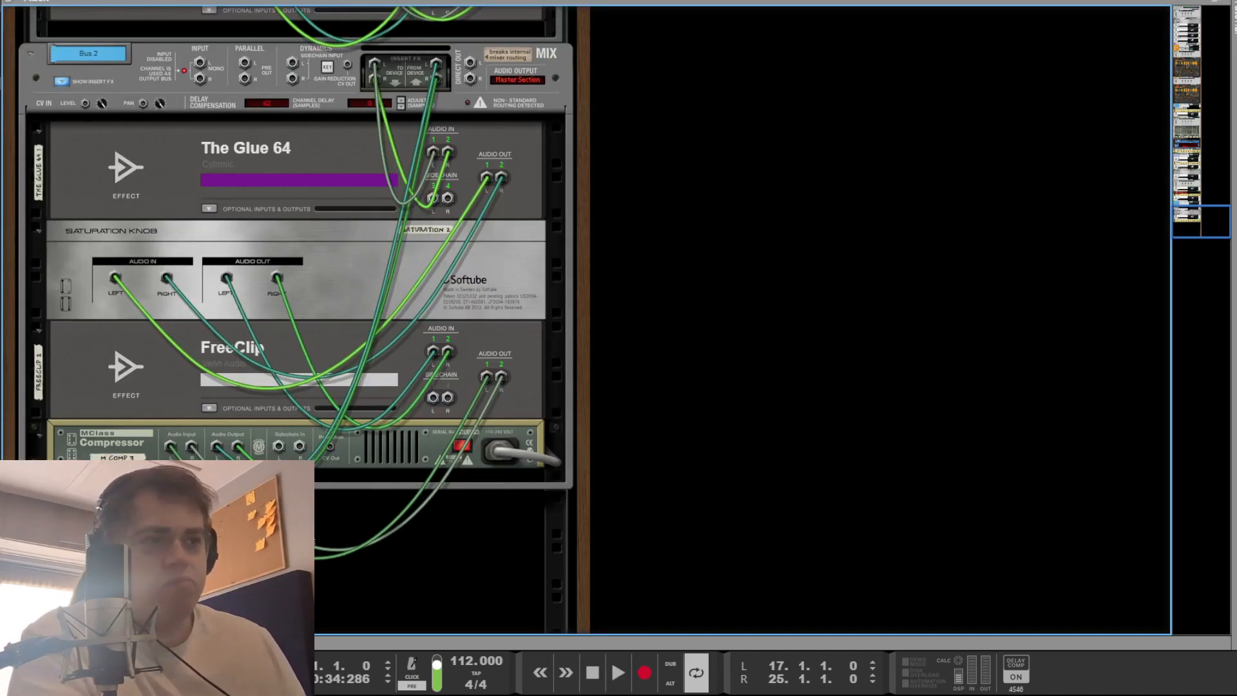
{"action": "key", "text": "Tab"}
{"action": "scroll", "coordinate": [308, 428], "scroll_direction": "up", "scroll_amount": 5}
{"action": "scroll", "coordinate": [308, 429], "scroll_direction": "up", "scroll_amount": 10}
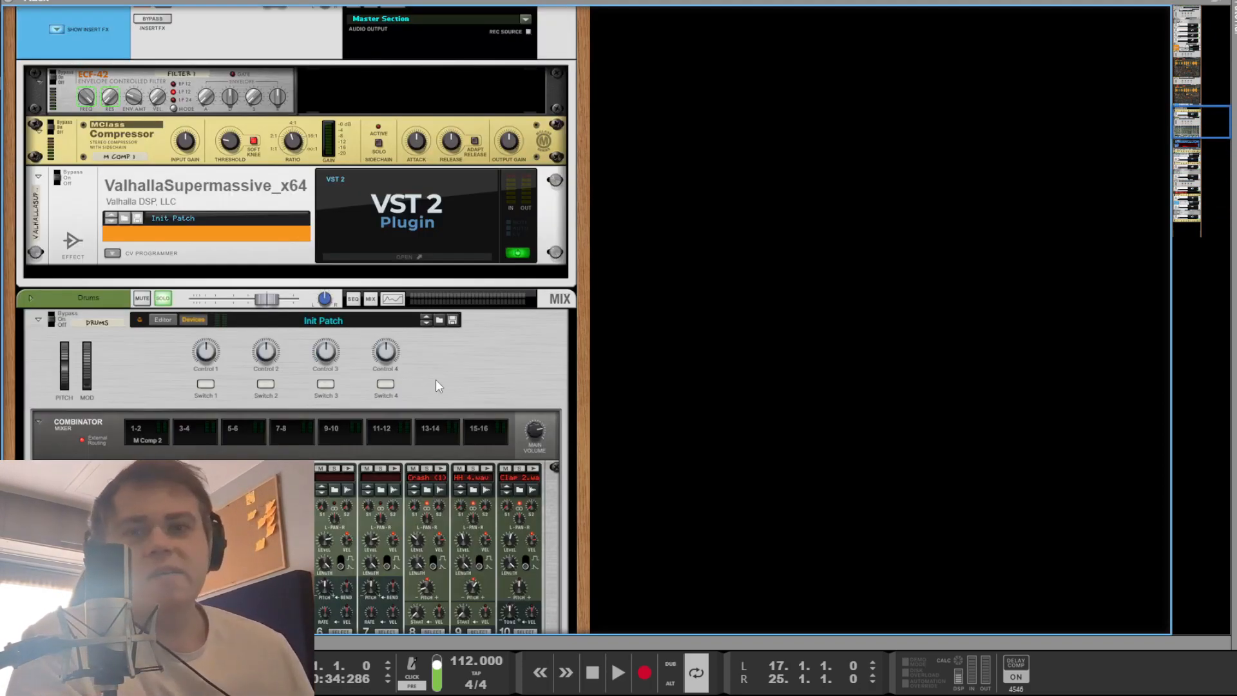
{"action": "key", "text": "F5"}
{"action": "key", "text": "F6"}
{"action": "scroll", "coordinate": [381, 374], "scroll_direction": "down", "scroll_amount": 10}
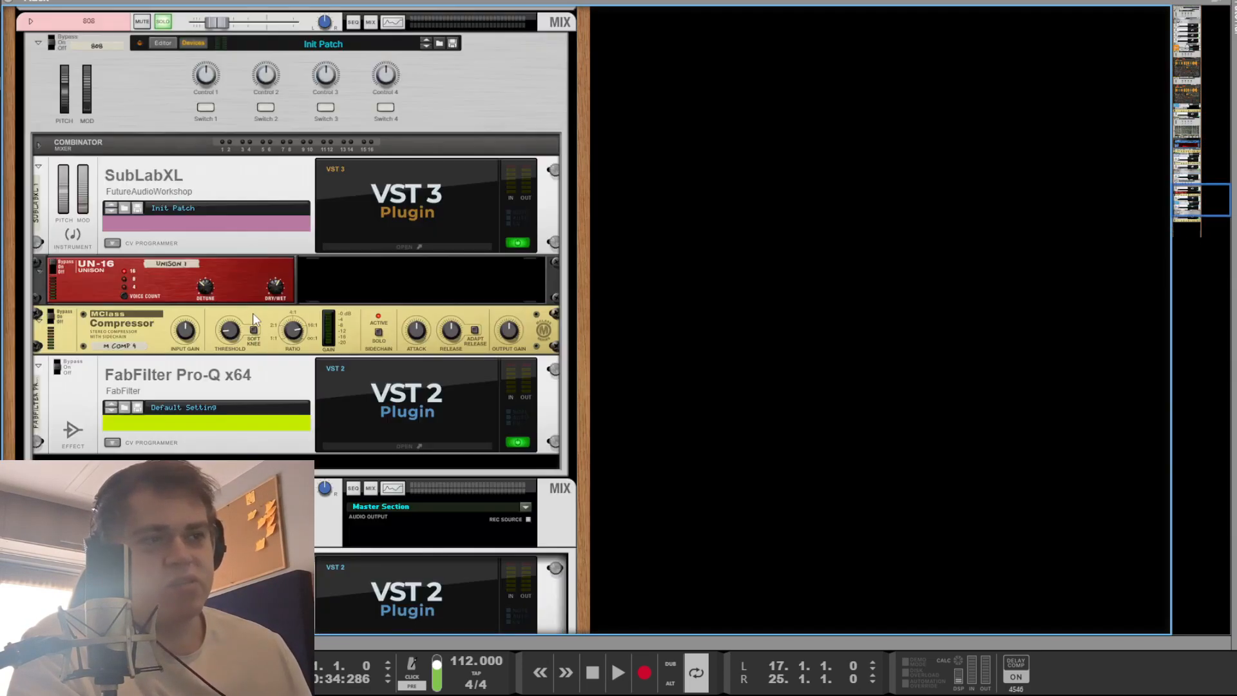
Step: Take Bus 2 out of solo in the mixer, play the full mix and stop playback
{"action": "key", "text": "F5"}
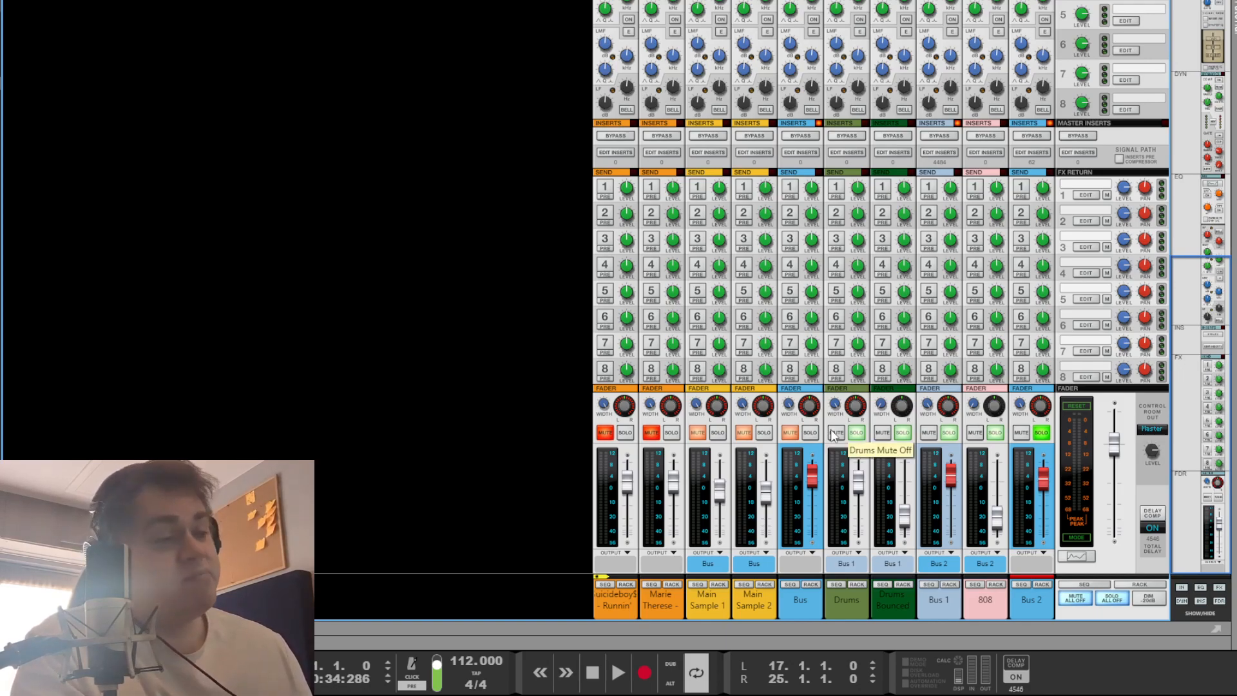
{"action": "left_click", "coordinate": [1048, 433]}
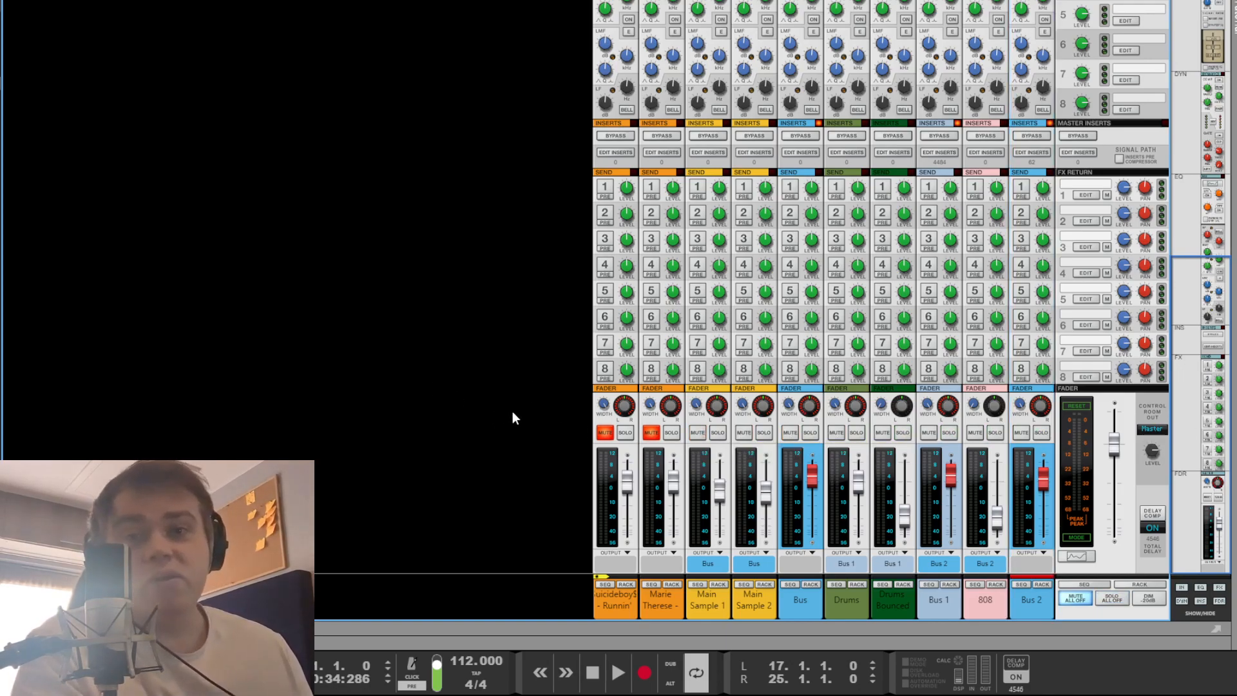
{"action": "key", "text": "space"}
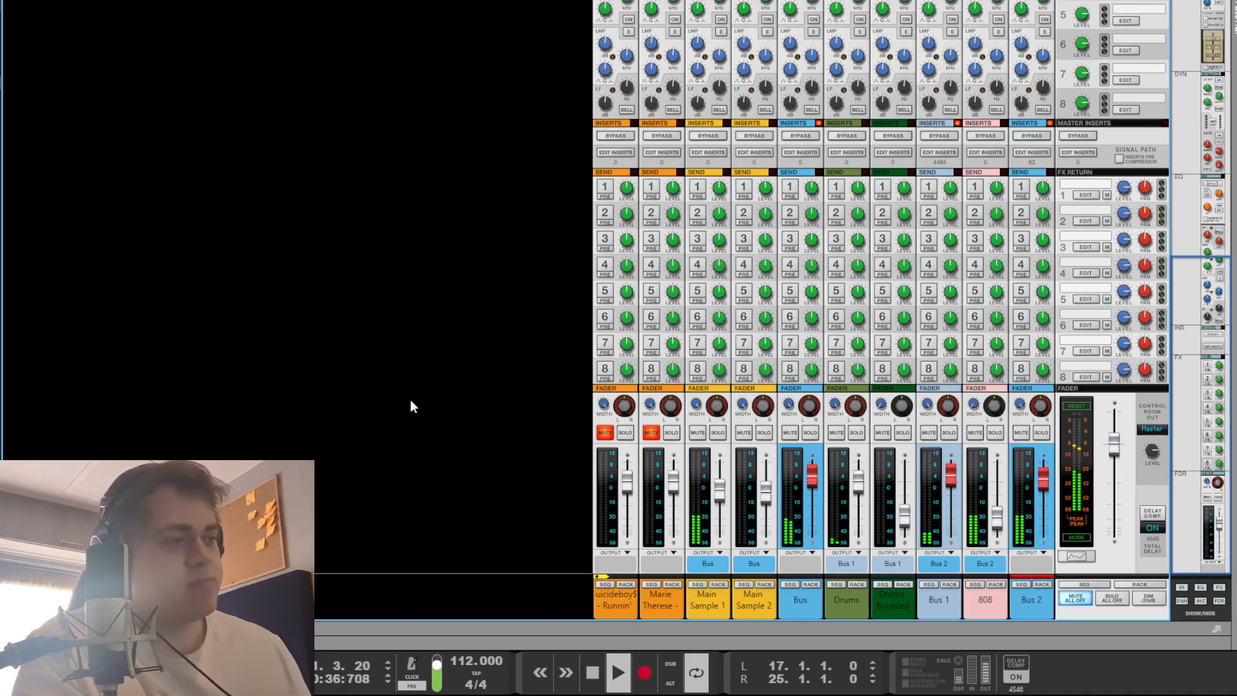
{"action": "key", "text": "space"}
Step: Solo the sample Bus channel and examine the high-pass filter in its mixer EQ
{"action": "left_click", "coordinate": [810, 433]}
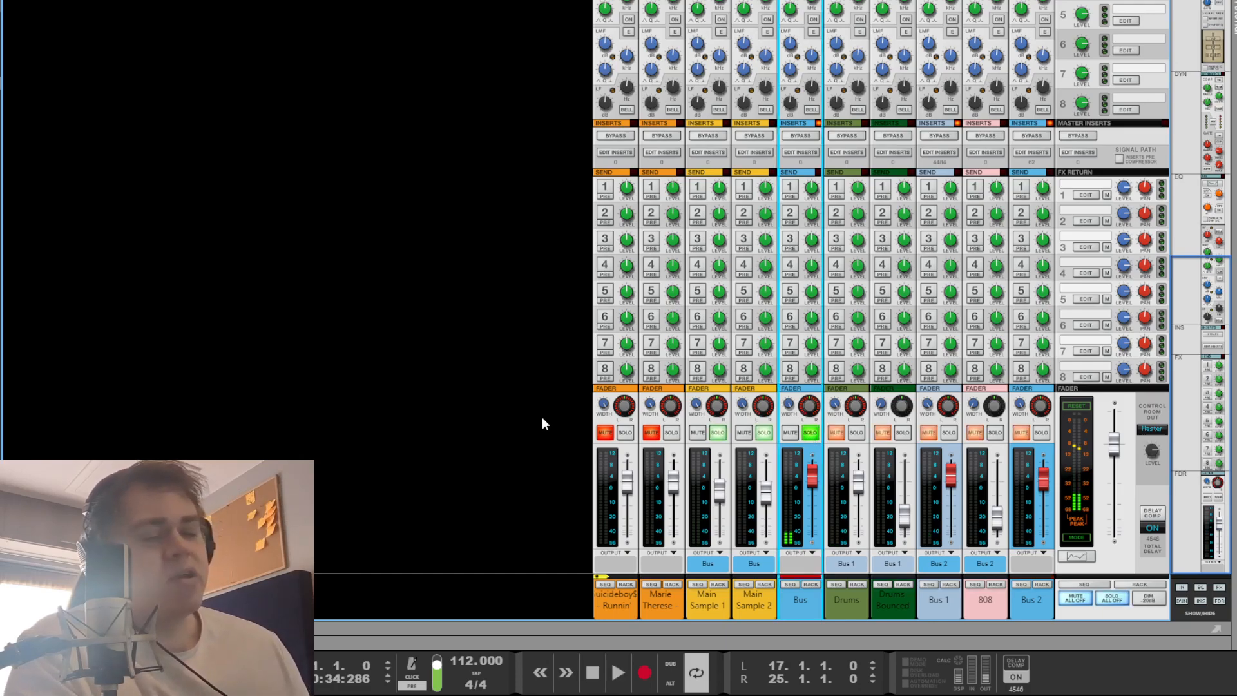
{"action": "scroll", "coordinate": [793, 371], "scroll_direction": "up", "scroll_amount": 5}
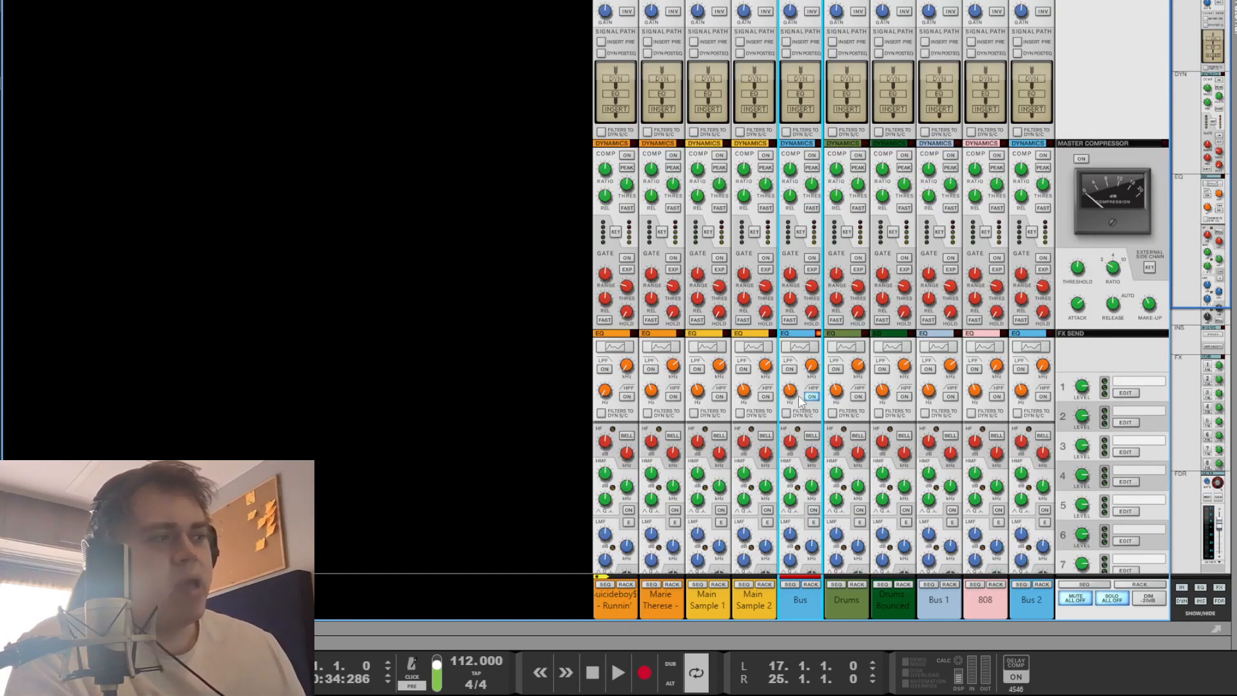
{"action": "scroll", "coordinate": [386, 365], "scroll_direction": "down", "scroll_amount": 5}
Step: Add the 808 to the soloed sample Bus, play both together and take both channels out of solo
{"action": "left_click", "coordinate": [994, 433]}
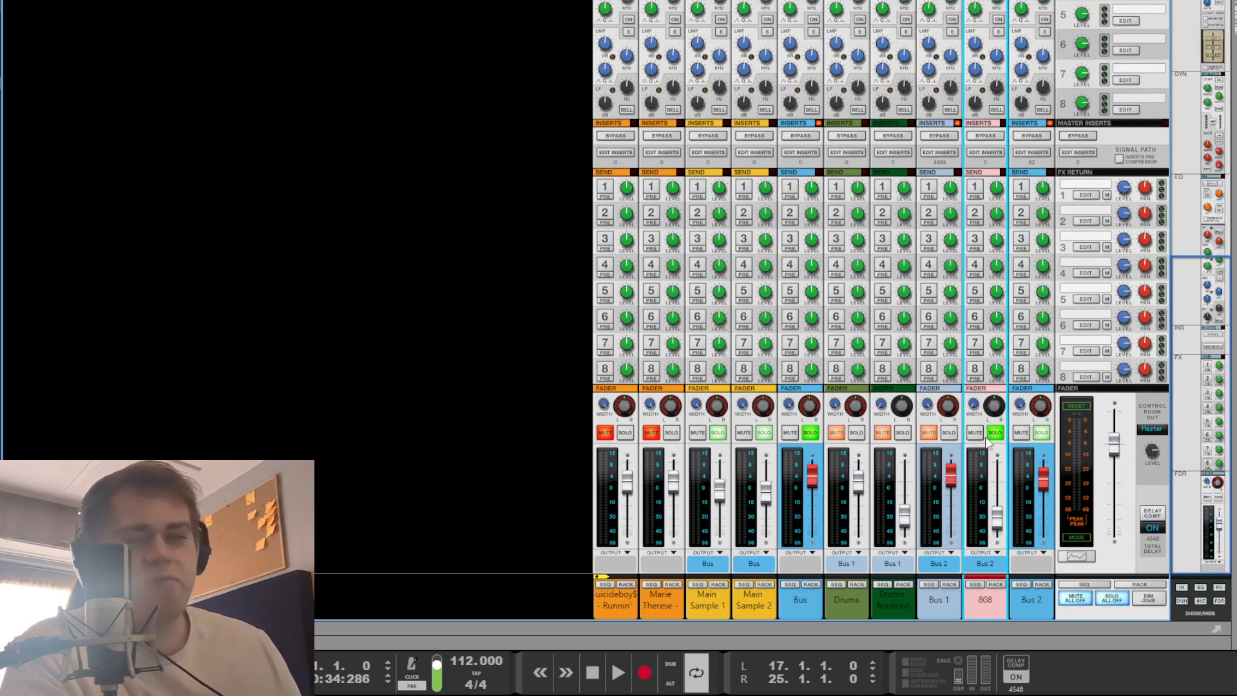
{"action": "key", "text": "space"}
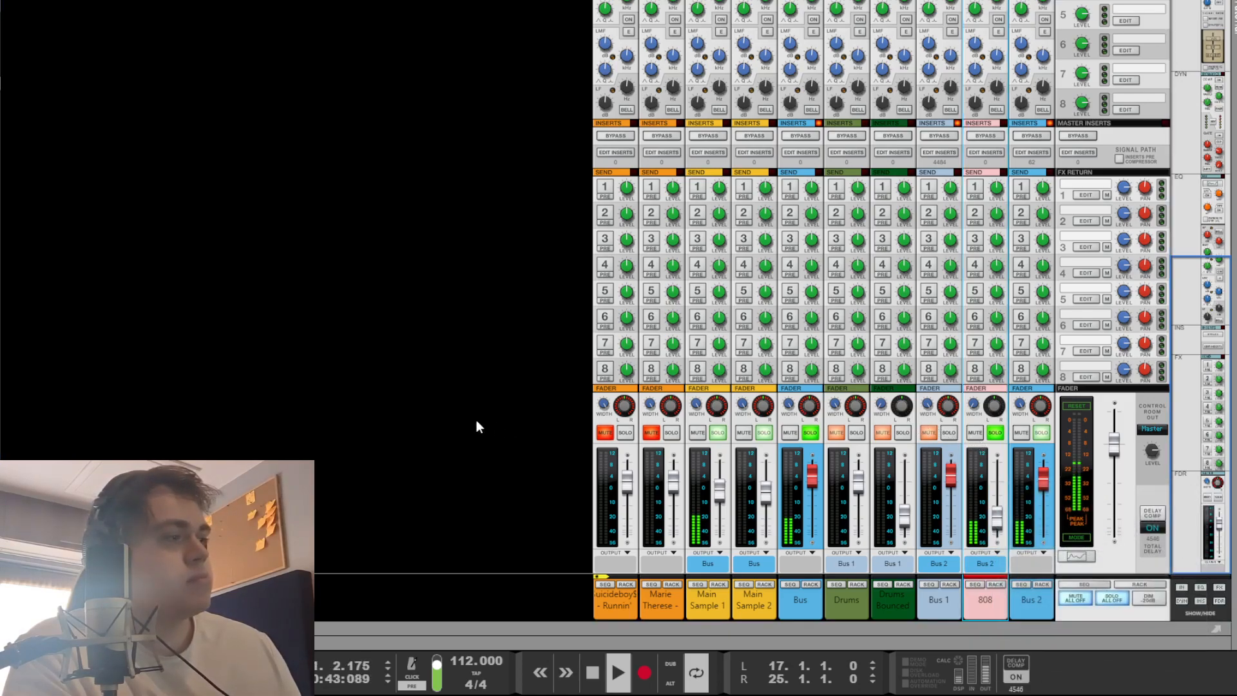
{"action": "left_click", "coordinate": [996, 432]}
{"action": "left_click", "coordinate": [810, 433]}
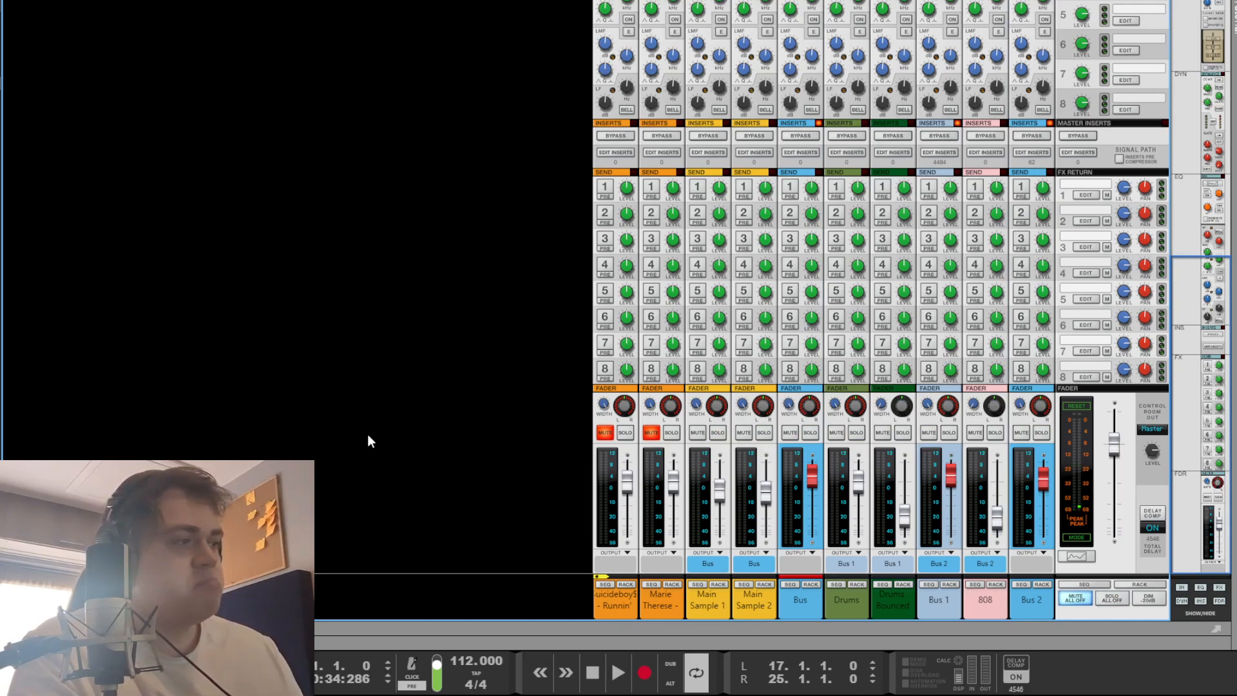
Step: Play the full mix and examine the master effects chain in the rack, focusing on the Saturation Knob above The Glue
{"action": "key", "text": "space"}
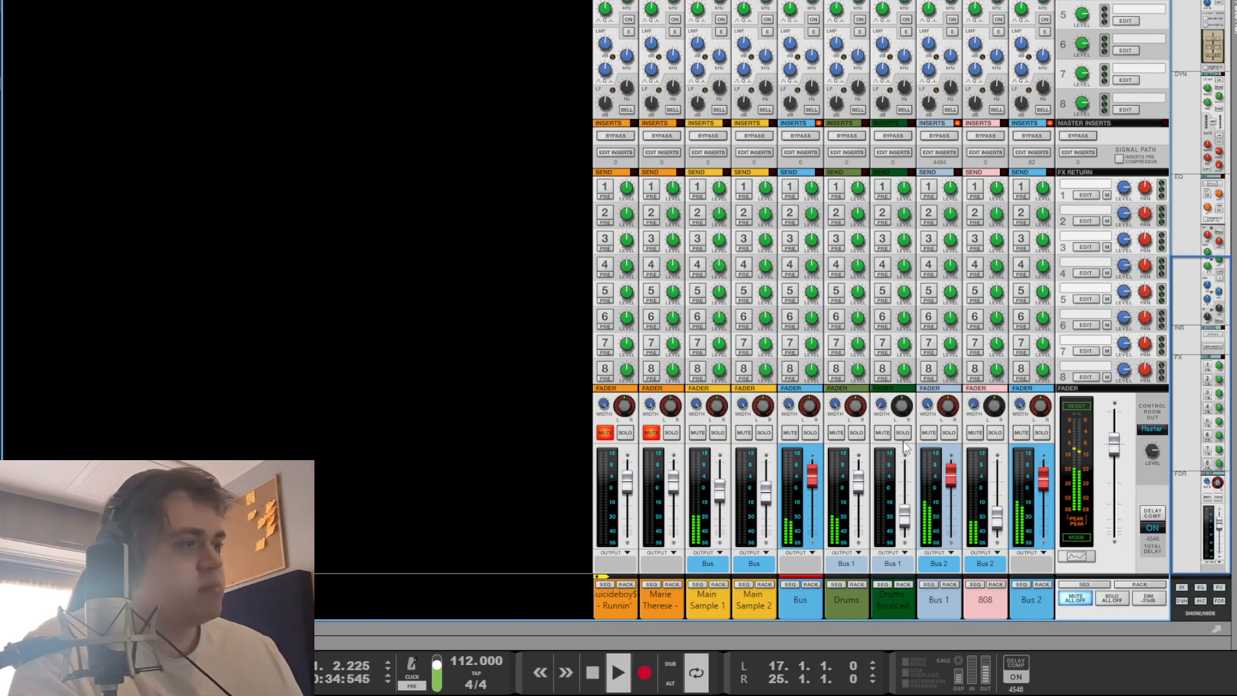
{"action": "key", "text": "F6"}
{"action": "scroll", "coordinate": [439, 374], "scroll_direction": "up", "scroll_amount": 15}
{"action": "scroll", "coordinate": [450, 369], "scroll_direction": "up", "scroll_amount": 1}
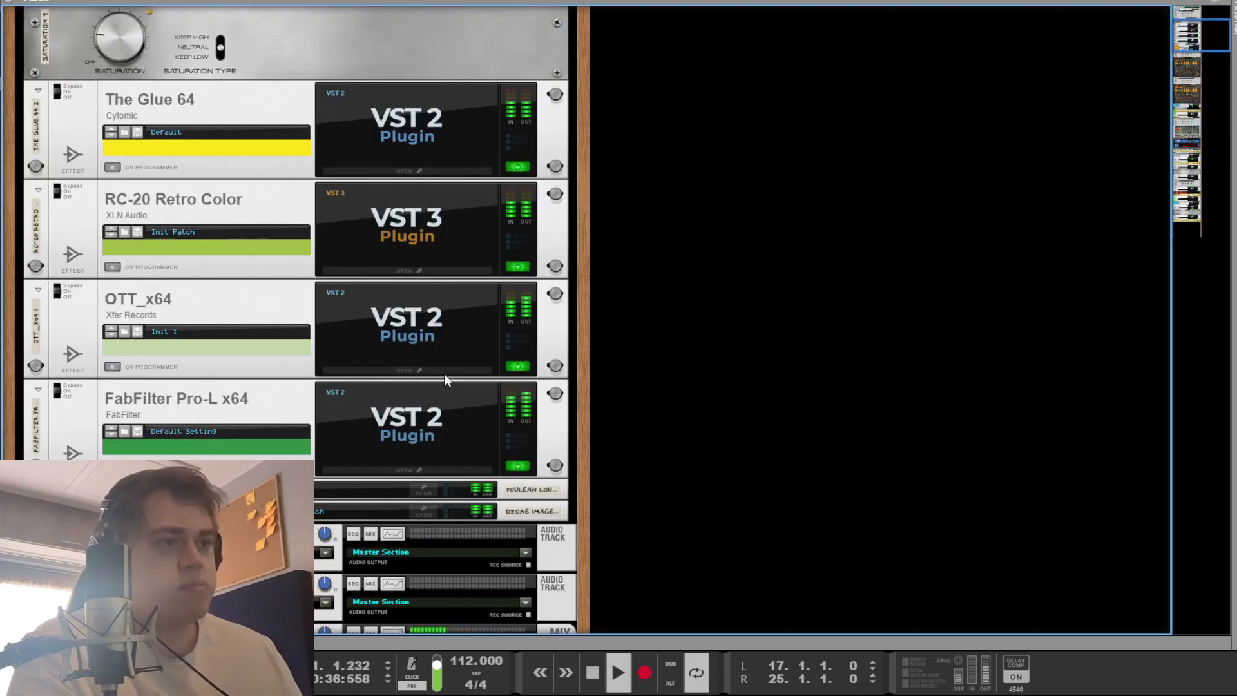
{"action": "scroll", "coordinate": [443, 373], "scroll_direction": "up", "scroll_amount": 5}
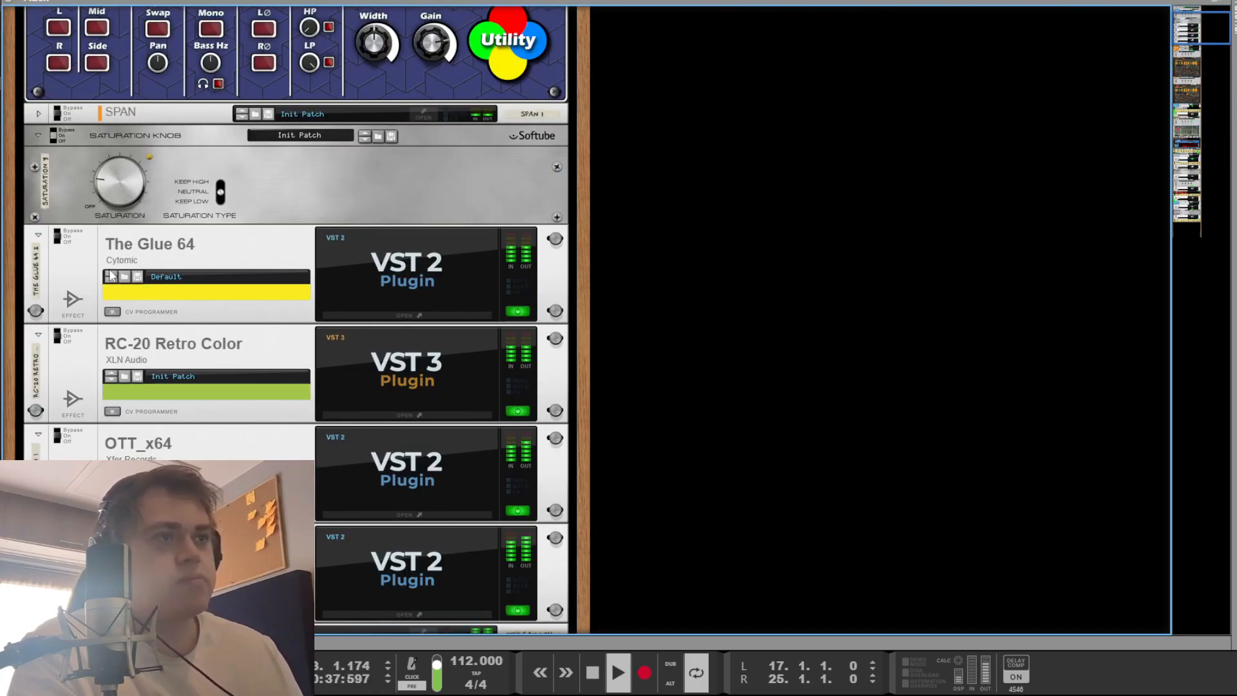
{"action": "left_click", "coordinate": [126, 196]}
{"action": "left_click_drag", "start_coordinate": [146, 137], "coordinate": [147, 177]}
{"action": "left_click", "coordinate": [748, 325]}
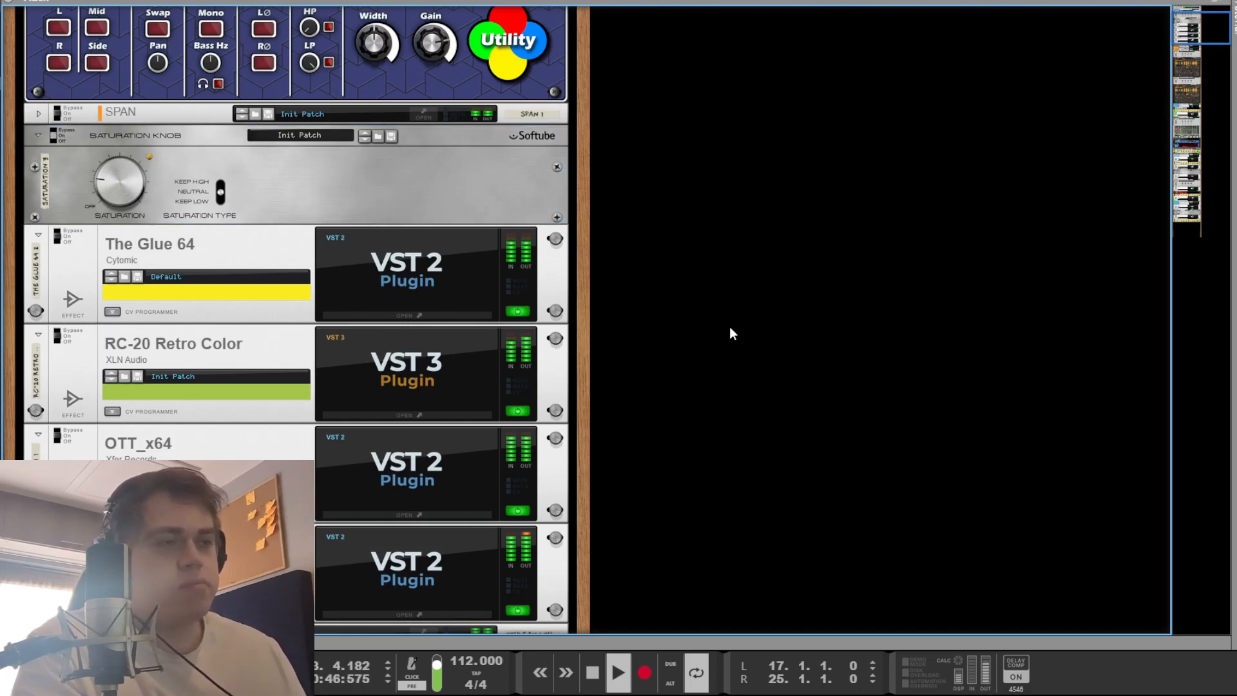
Step: Stop playback and examine the Saturation Knob and the plugins below it in the master effects chain
{"action": "key", "text": "space"}
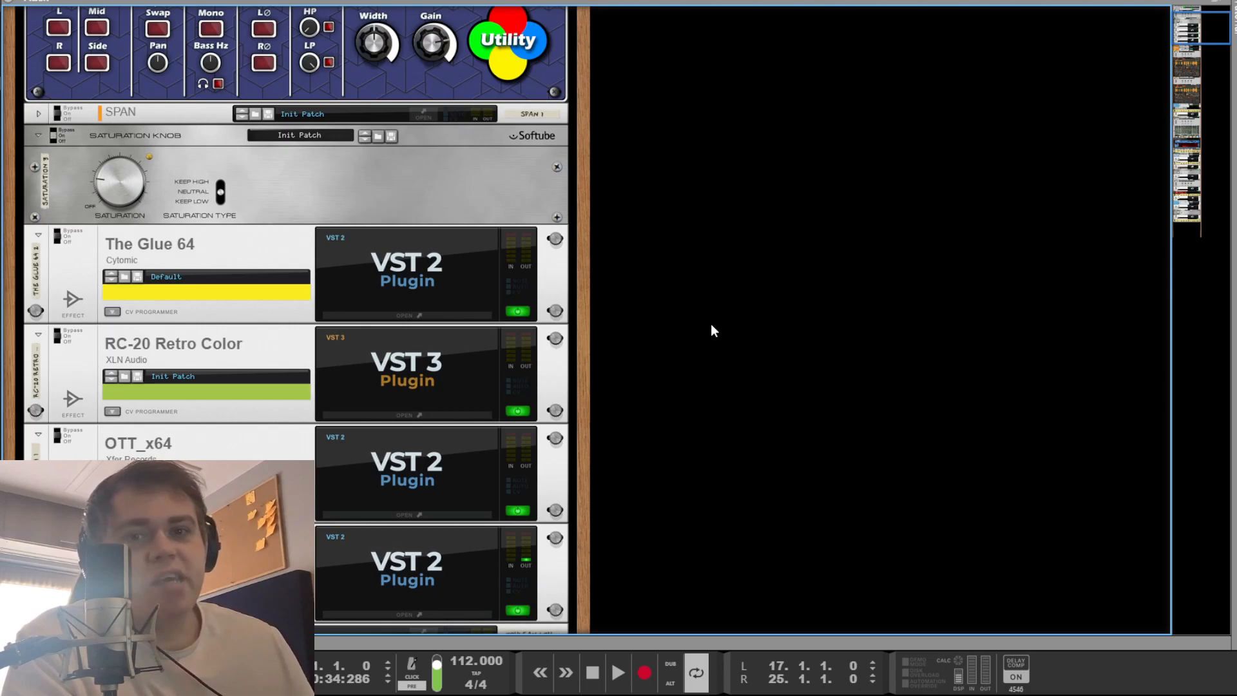
{"action": "scroll", "coordinate": [703, 324], "scroll_direction": "down", "scroll_amount": 3}
{"action": "scroll", "coordinate": [705, 325], "scroll_direction": "up", "scroll_amount": 3}
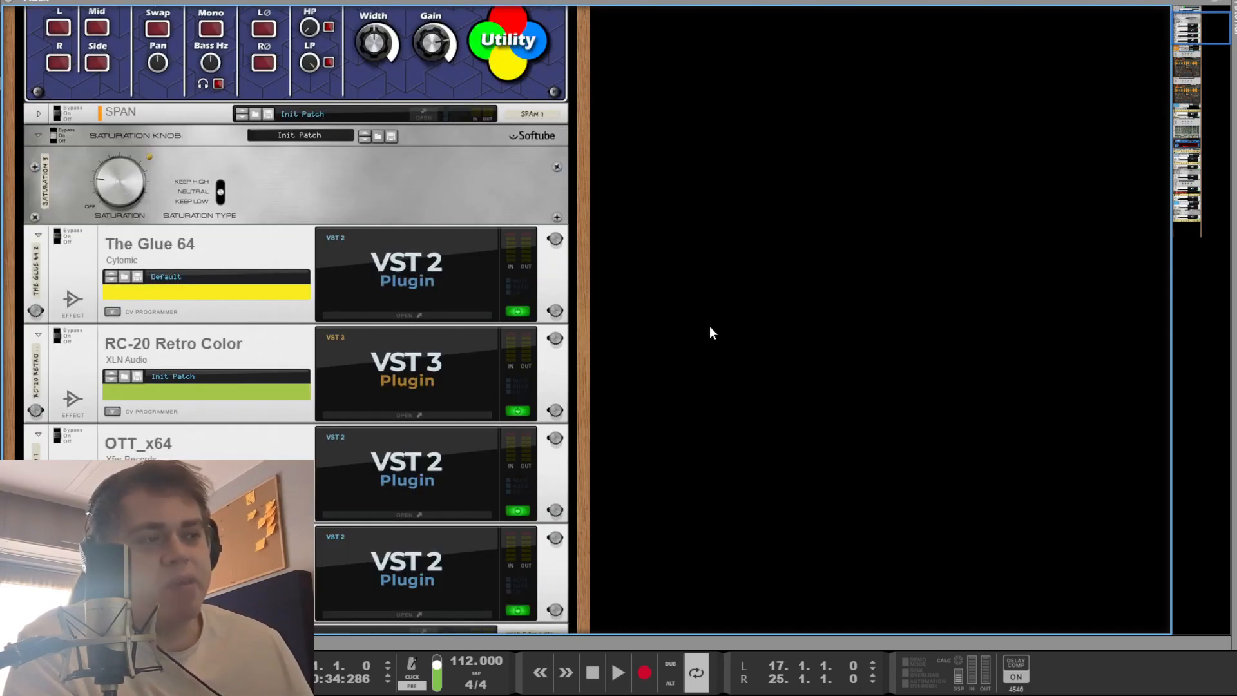
{"action": "left_click_drag", "start_coordinate": [583, 360], "coordinate": [612, 270]}
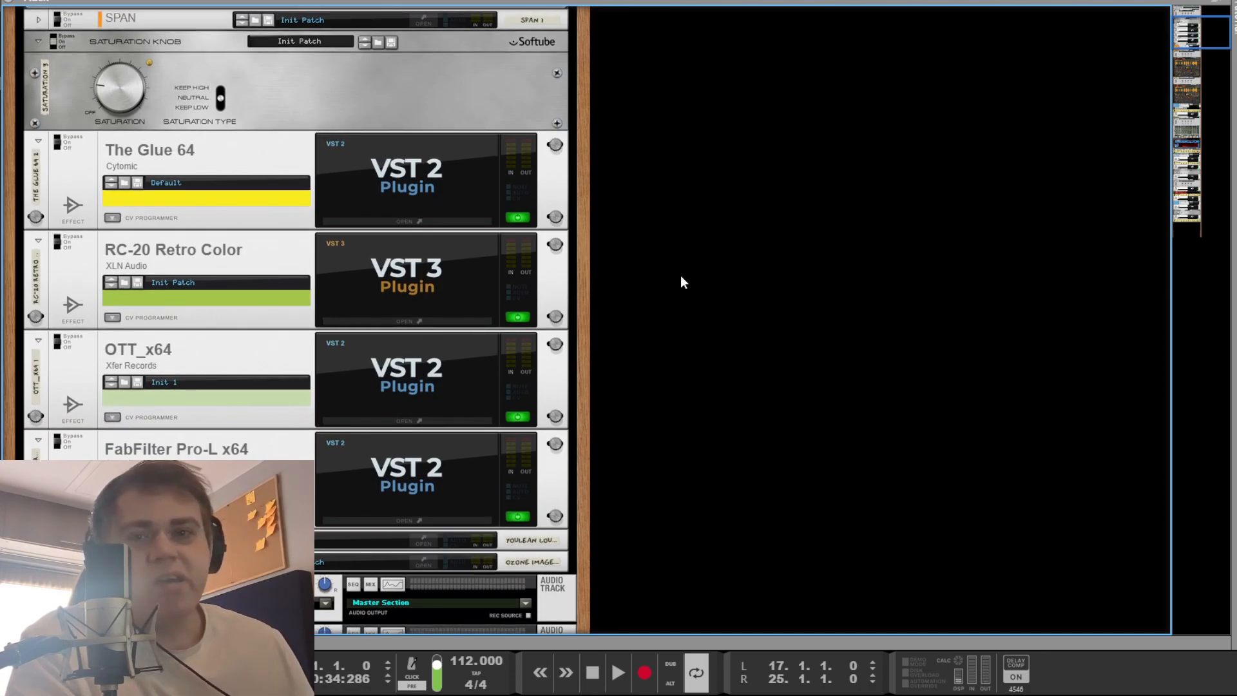
{"action": "left_click", "coordinate": [388, 179]}
{"action": "left_click", "coordinate": [706, 223]}
{"action": "left_click", "coordinate": [386, 97]}
{"action": "scroll", "coordinate": [215, 163], "scroll_direction": "up", "scroll_amount": 3}
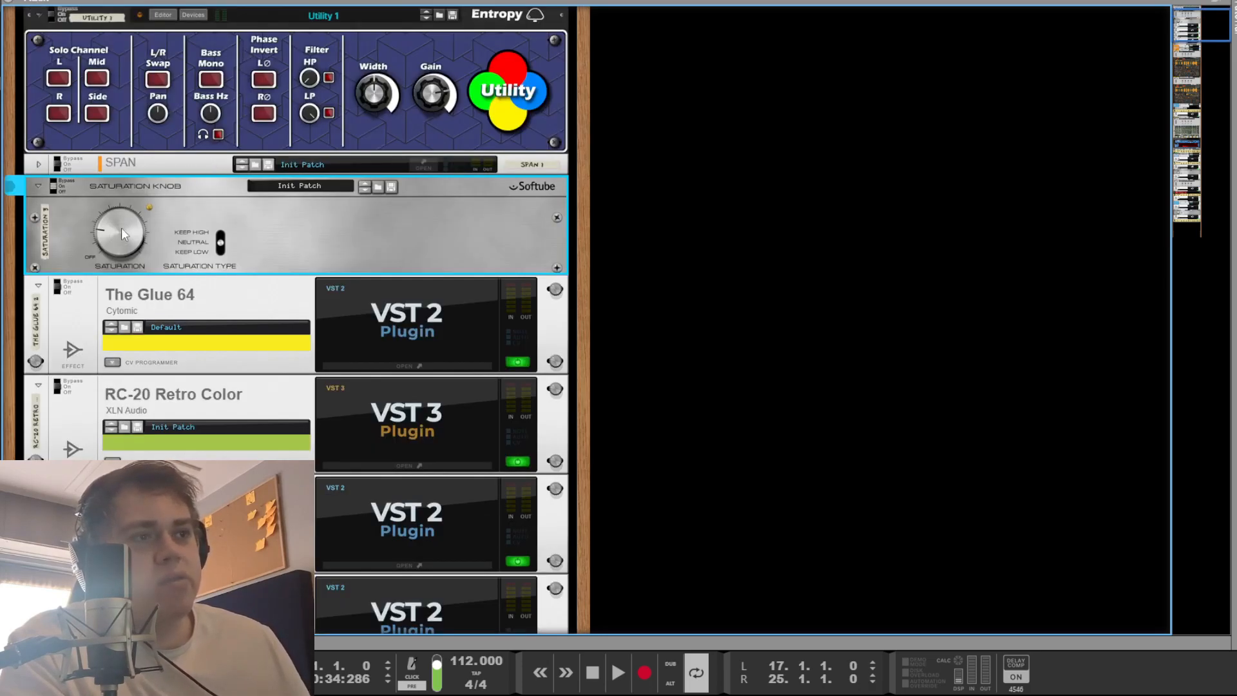
Step: Open The Glue 64 compressor, play the mix through it and stop playback
{"action": "left_click", "coordinate": [407, 340]}
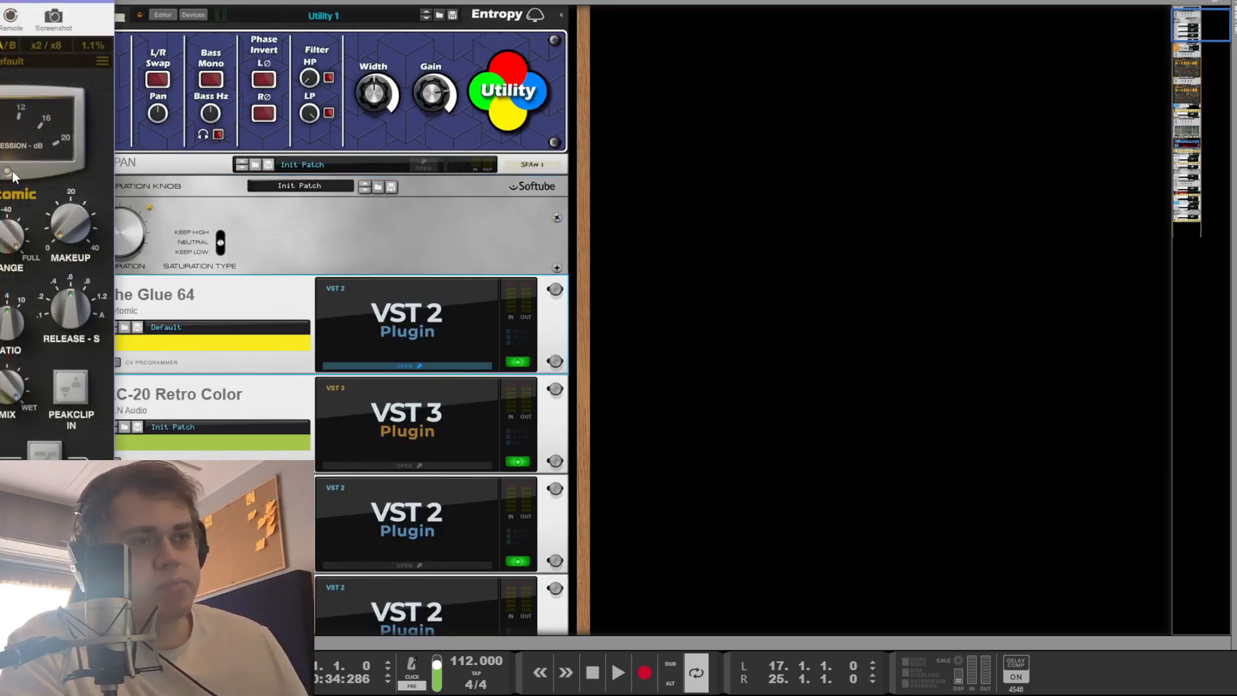
{"action": "key", "text": "space"}
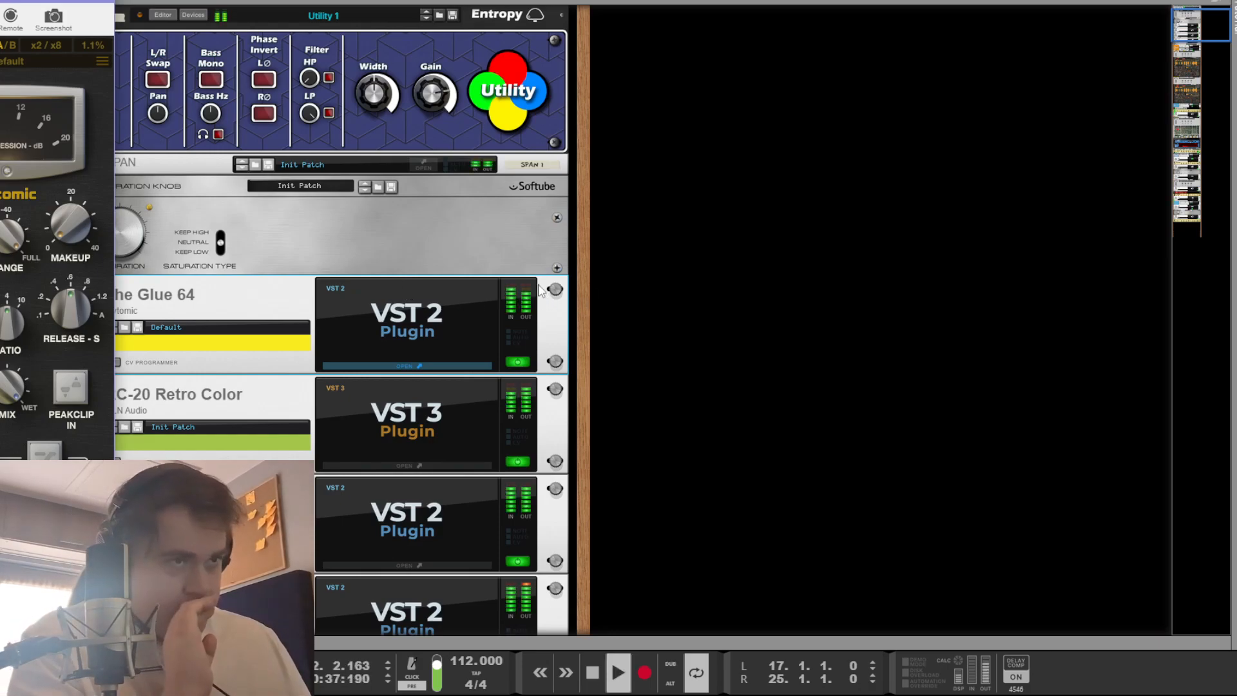
{"action": "left_click", "coordinate": [470, 366]}
{"action": "scroll", "coordinate": [418, 323], "scroll_direction": "down", "scroll_amount": 3}
{"action": "key", "text": "space"}
Step: Open RC-20 Retro Color, play the mix briefly, examine its Wobble and Space settings and close it
{"action": "left_click", "coordinate": [416, 268]}
{"action": "double_click", "coordinate": [416, 268]}
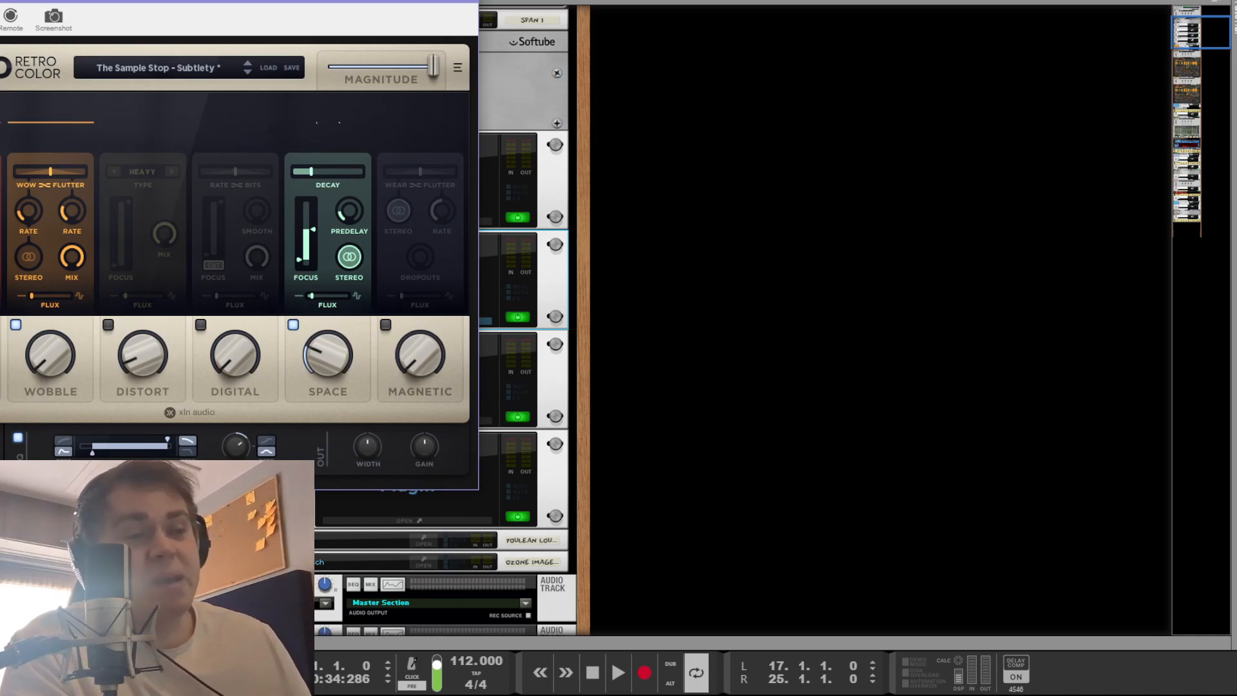
{"action": "key", "text": "space"}
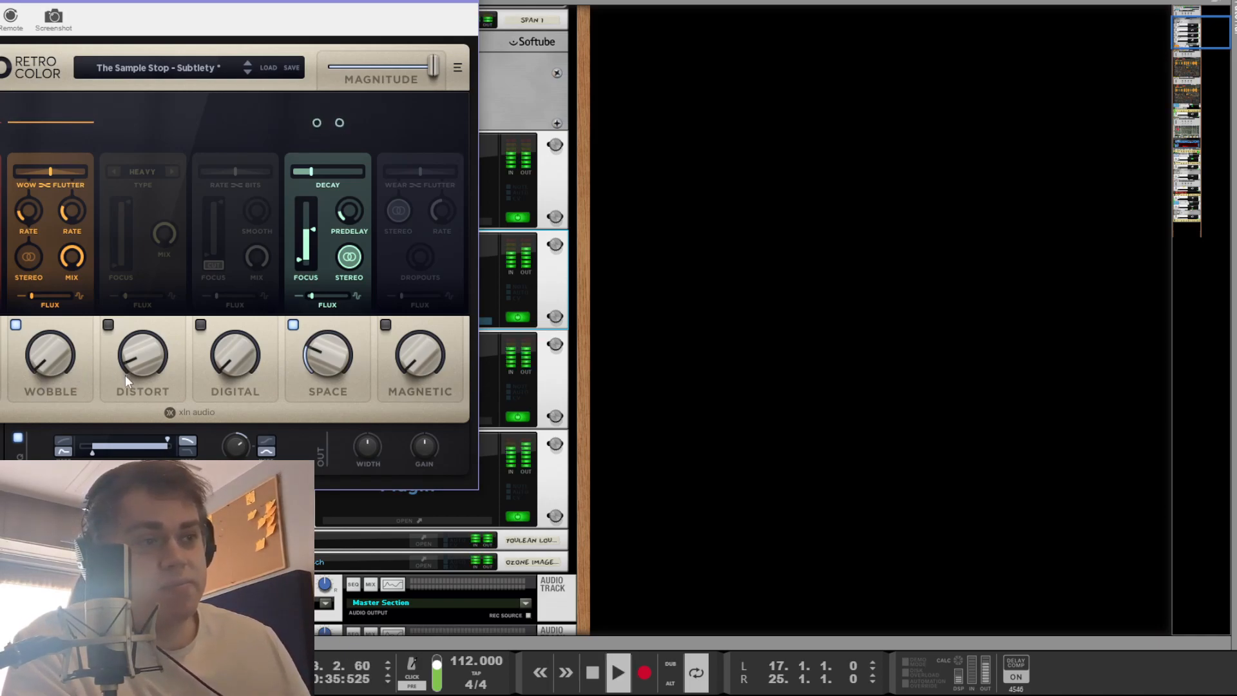
{"action": "key", "text": "space"}
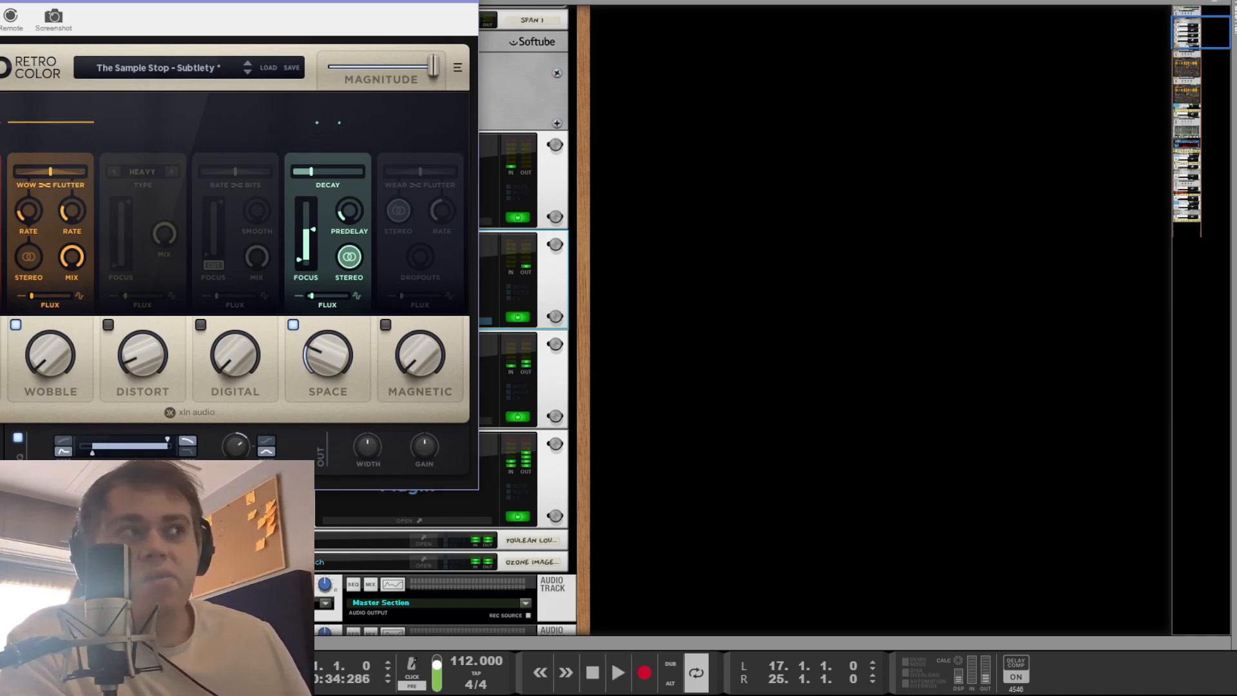
{"action": "left_click_drag", "start_coordinate": [117, 1], "coordinate": [128, 0]}
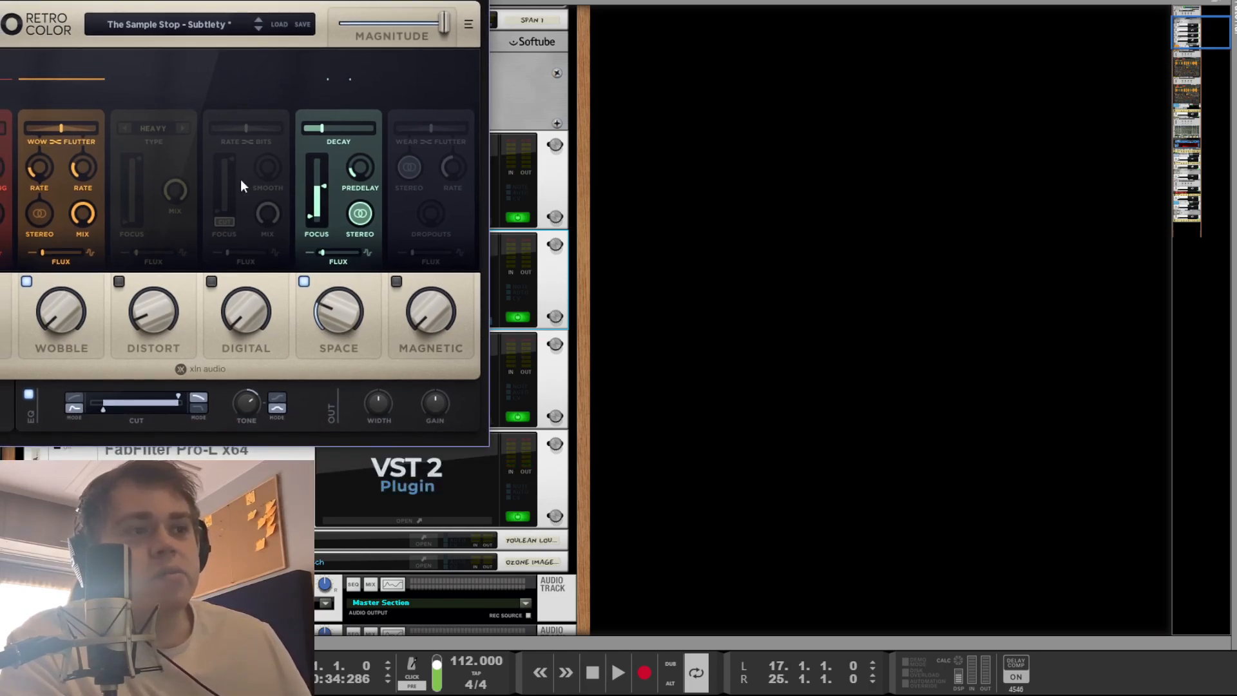
{"action": "left_click", "coordinate": [693, 382]}
Step: Play the mix through OTT_x64, try its Depth at 0 %, undo the change and close the plugin
{"action": "left_click", "coordinate": [391, 419]}
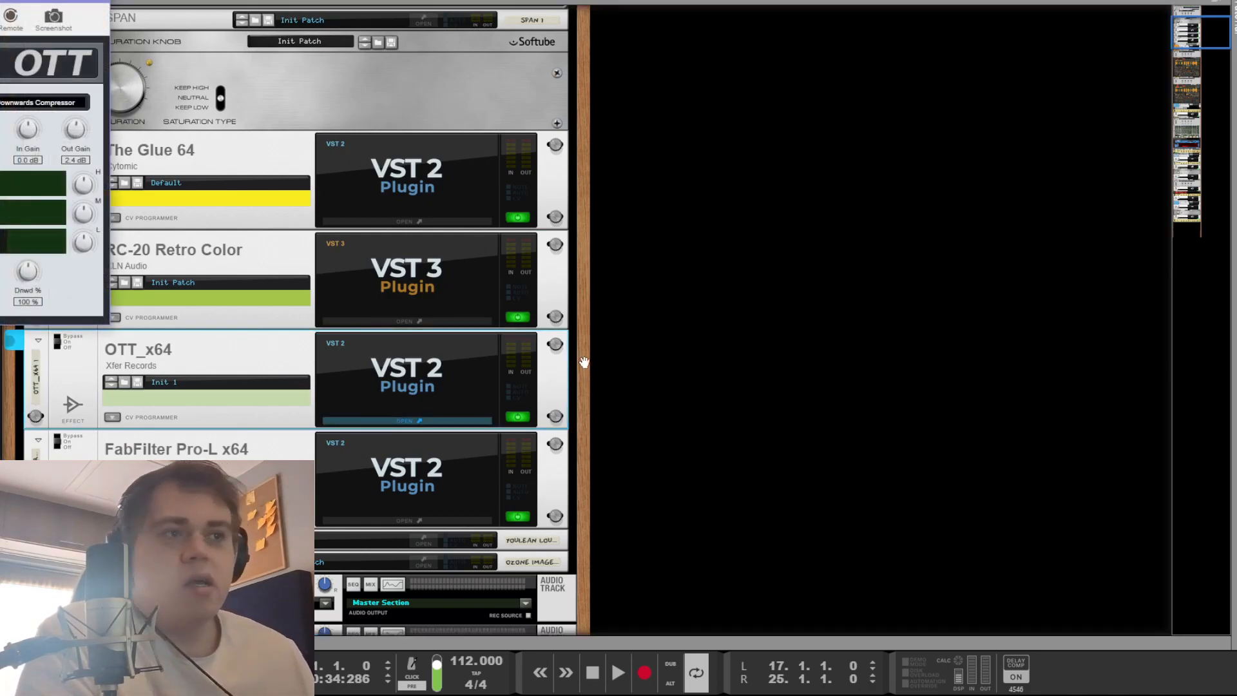
{"action": "key", "text": "space"}
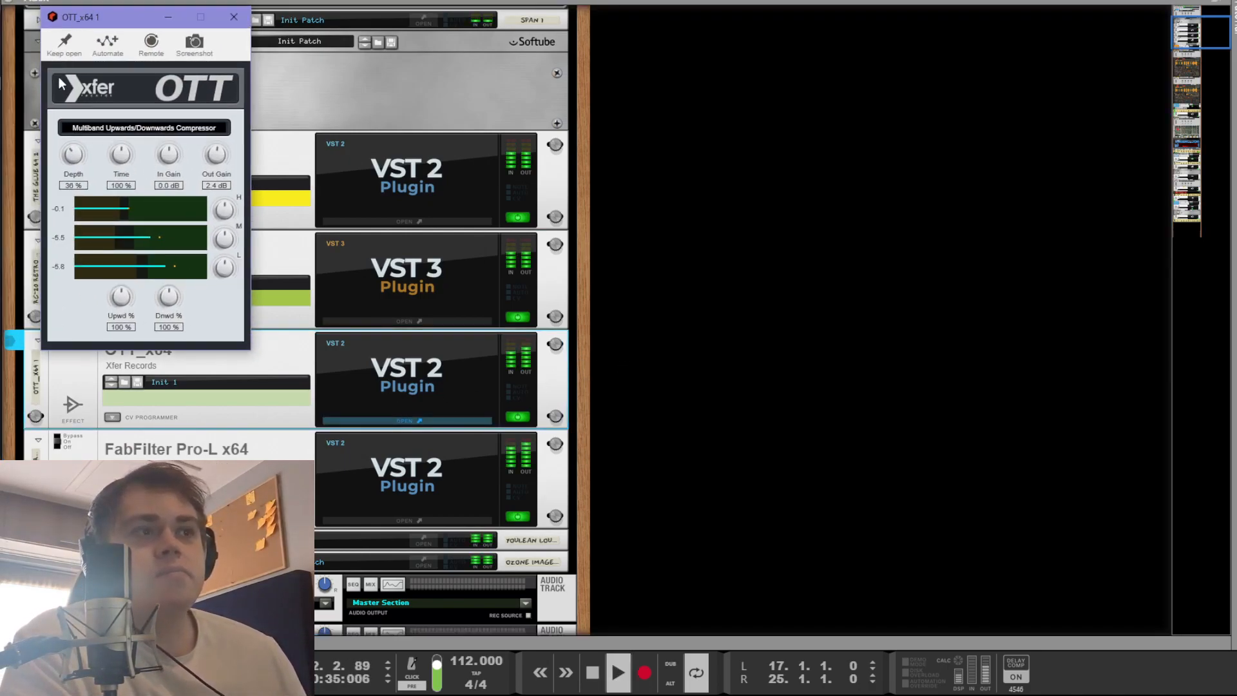
{"action": "left_click_drag", "start_coordinate": [73, 154], "coordinate": [80, 199]}
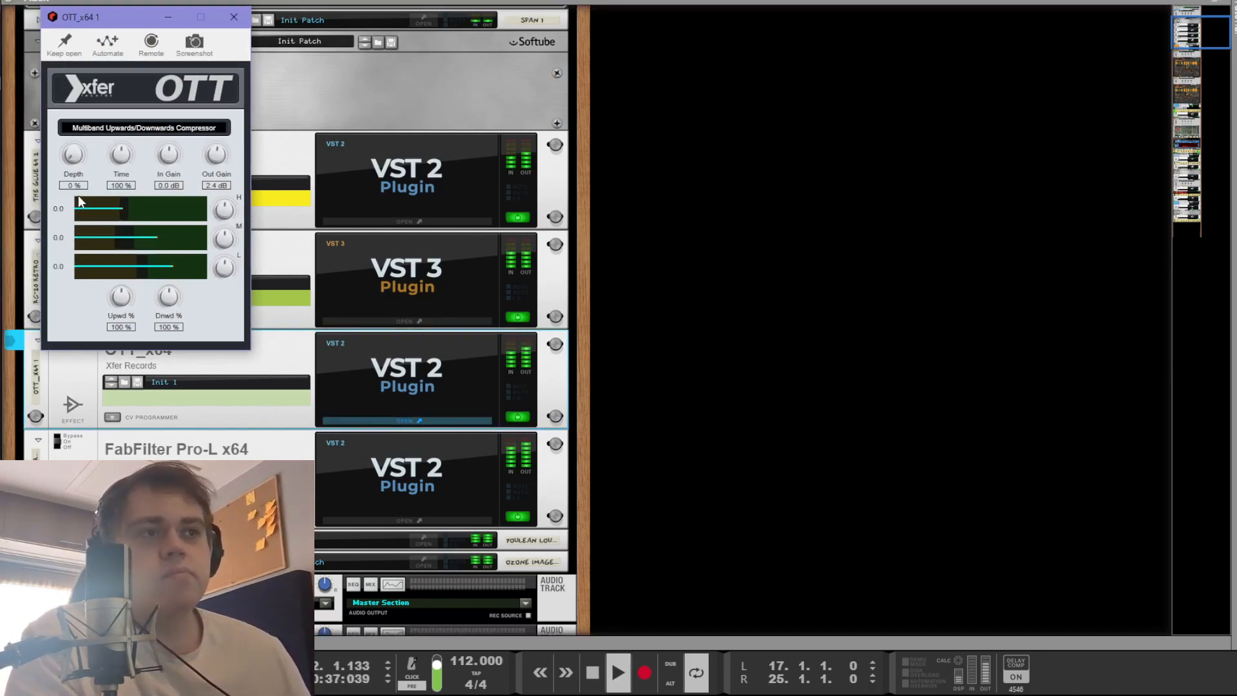
{"action": "key", "text": "ctrl+z"}
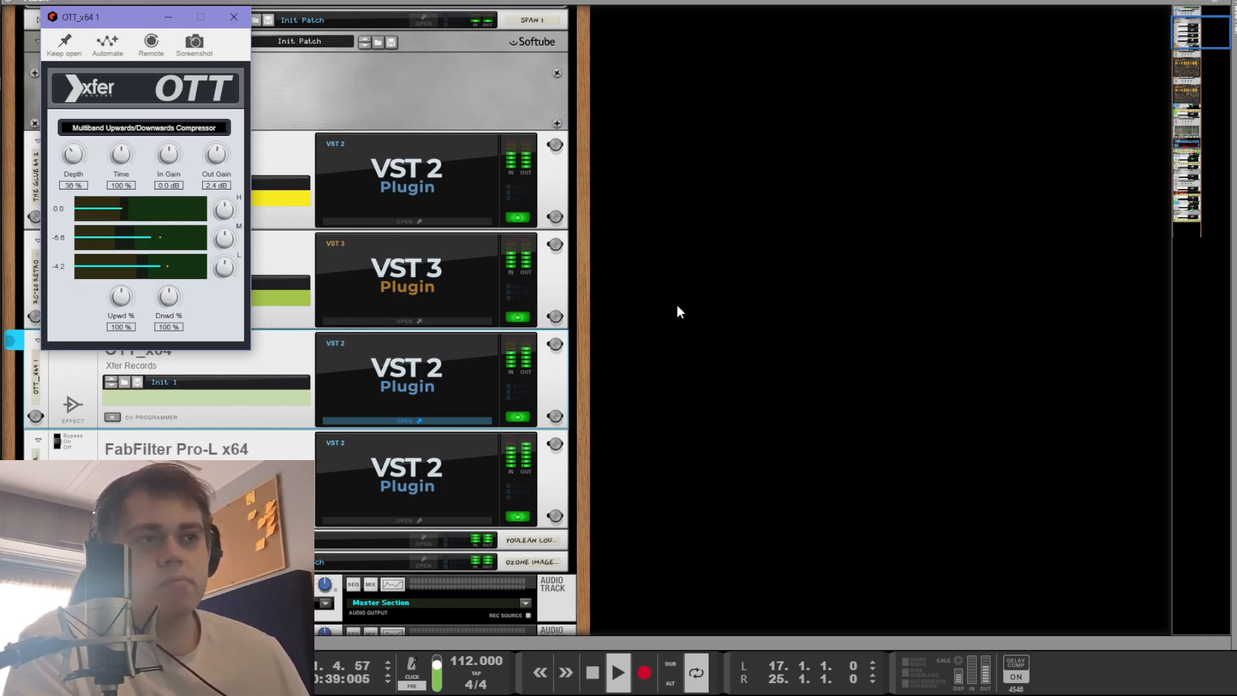
{"action": "key", "text": "space"}
{"action": "left_click", "coordinate": [677, 306]}
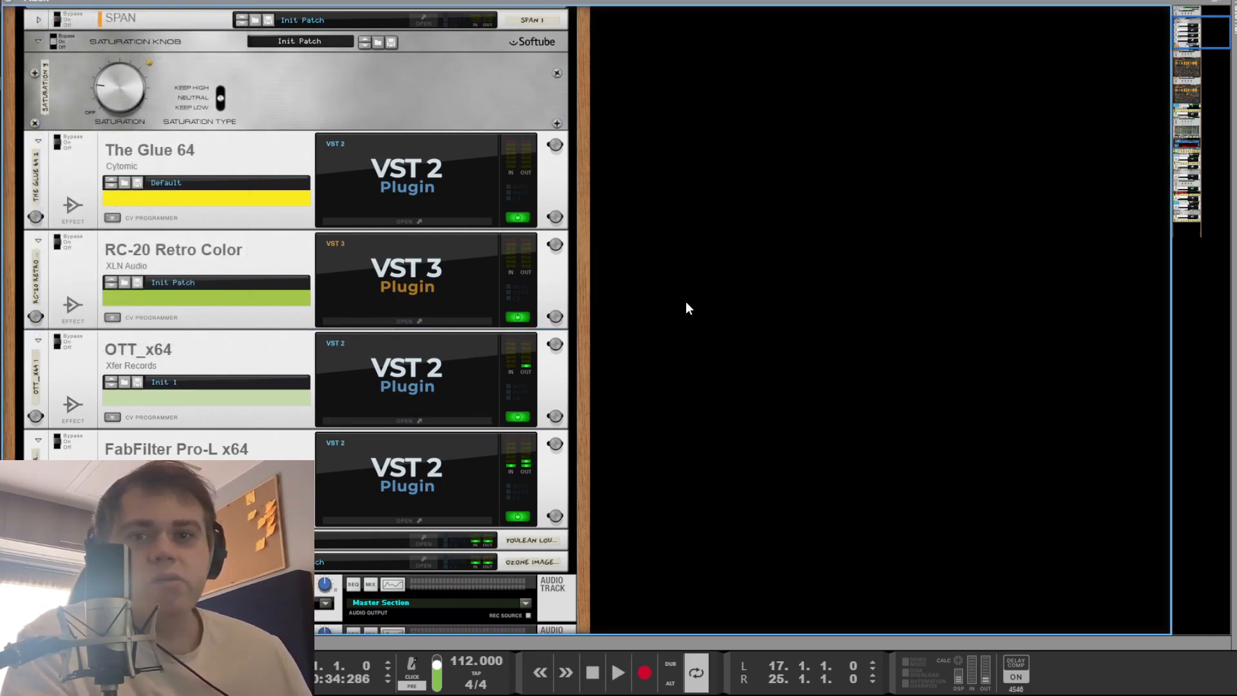
Step: Play the mix through FabFilter Pro-L, examine its gain reduction and limiter settings, and close the plugin
{"action": "left_click", "coordinate": [429, 486]}
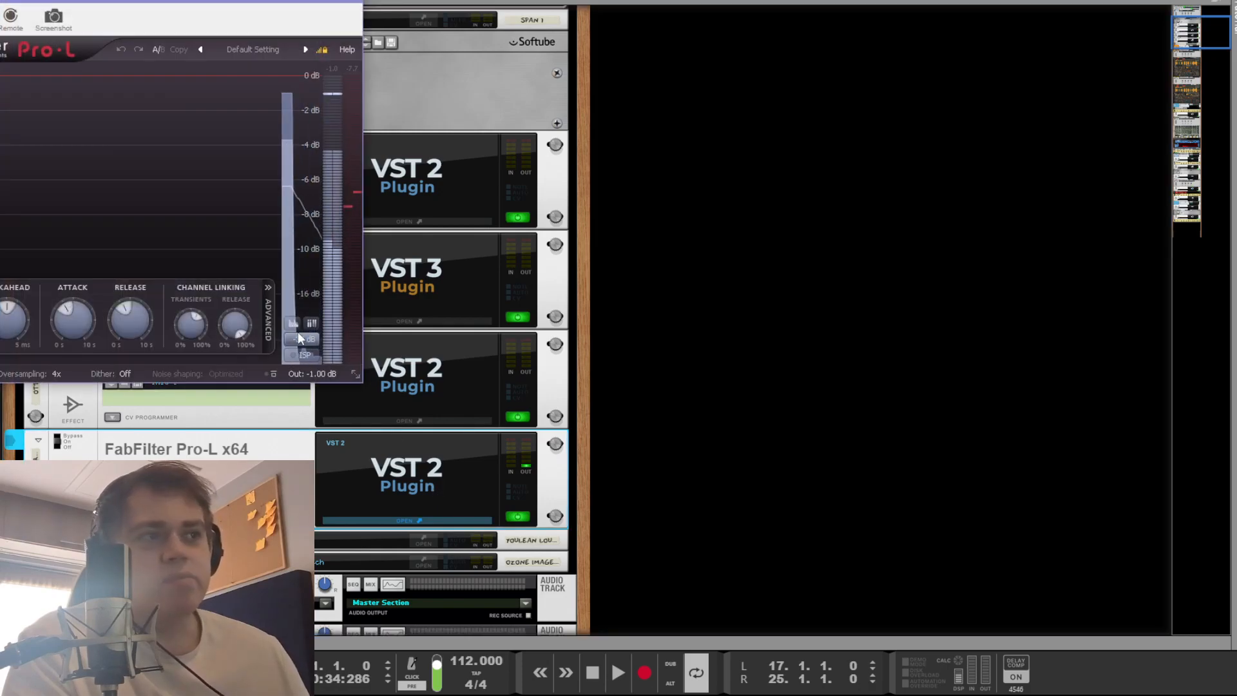
{"action": "key", "text": "space"}
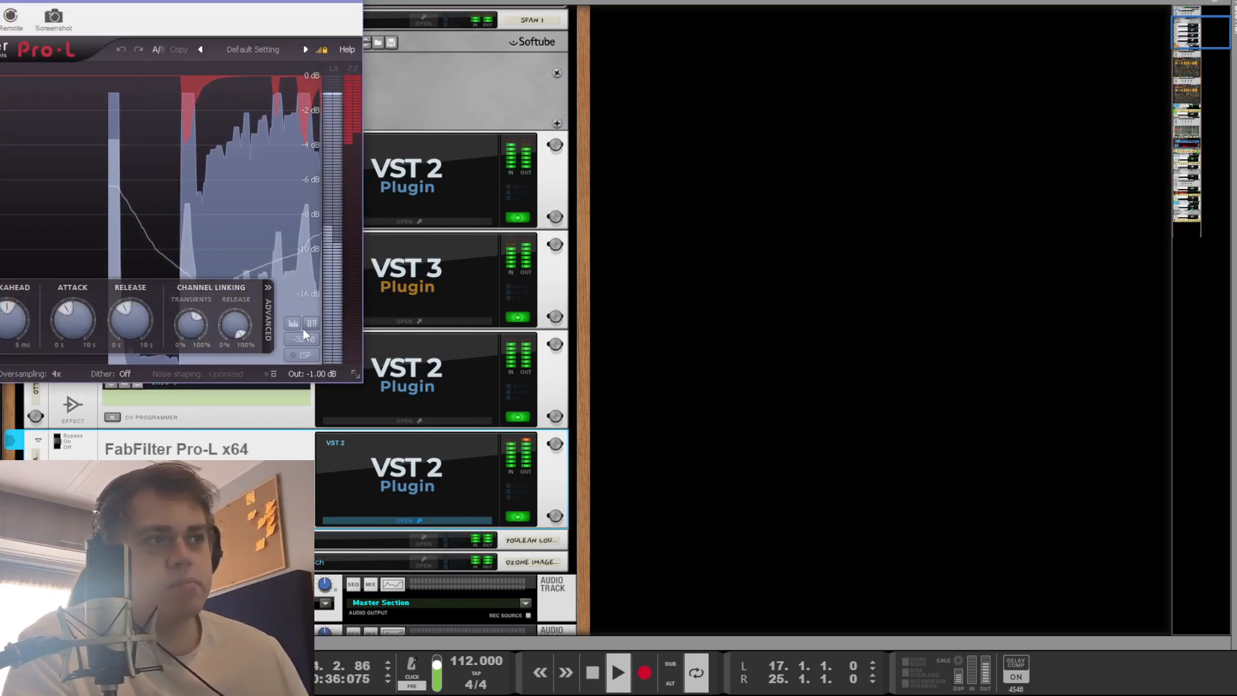
{"action": "key", "text": "space"}
{"action": "left_click", "coordinate": [735, 335]}
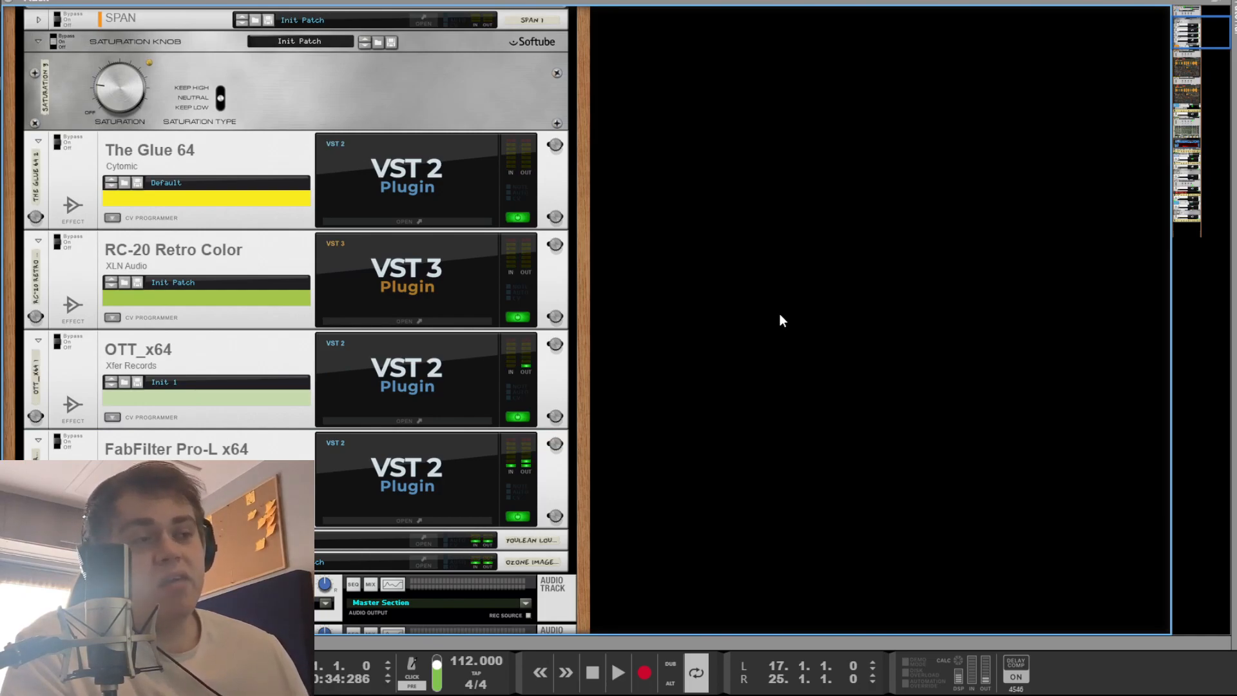
{"action": "left_click", "coordinate": [480, 445]}
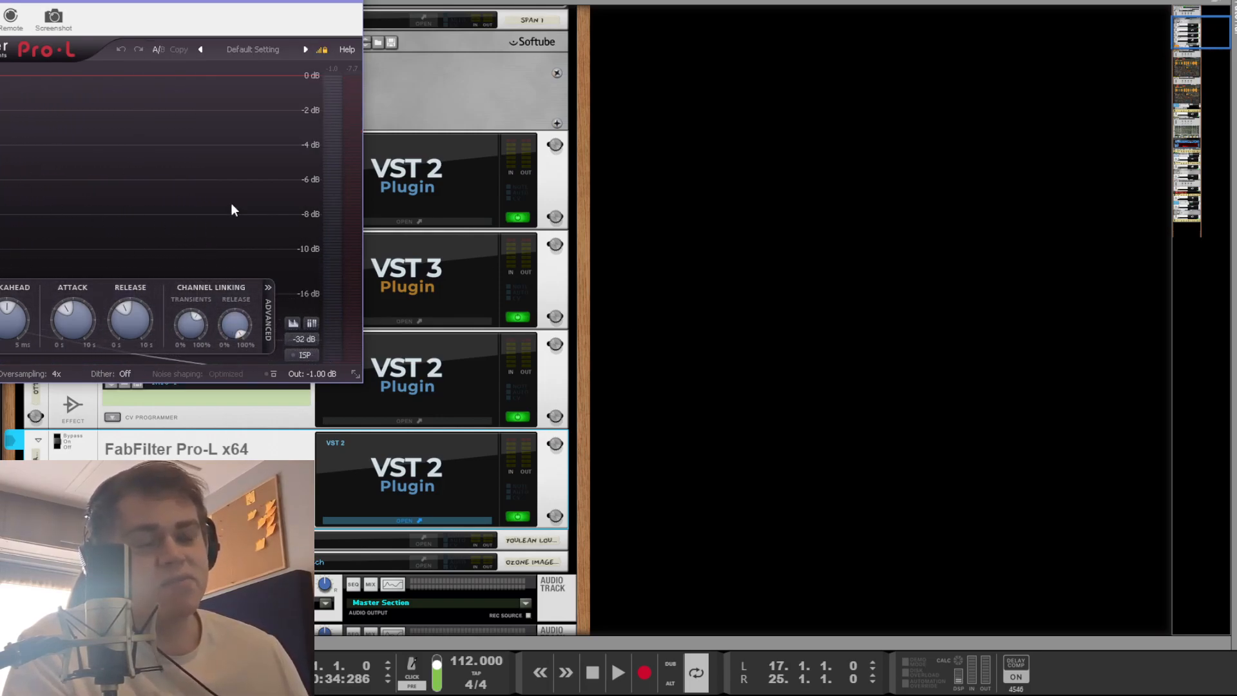
{"action": "left_click", "coordinate": [826, 342]}
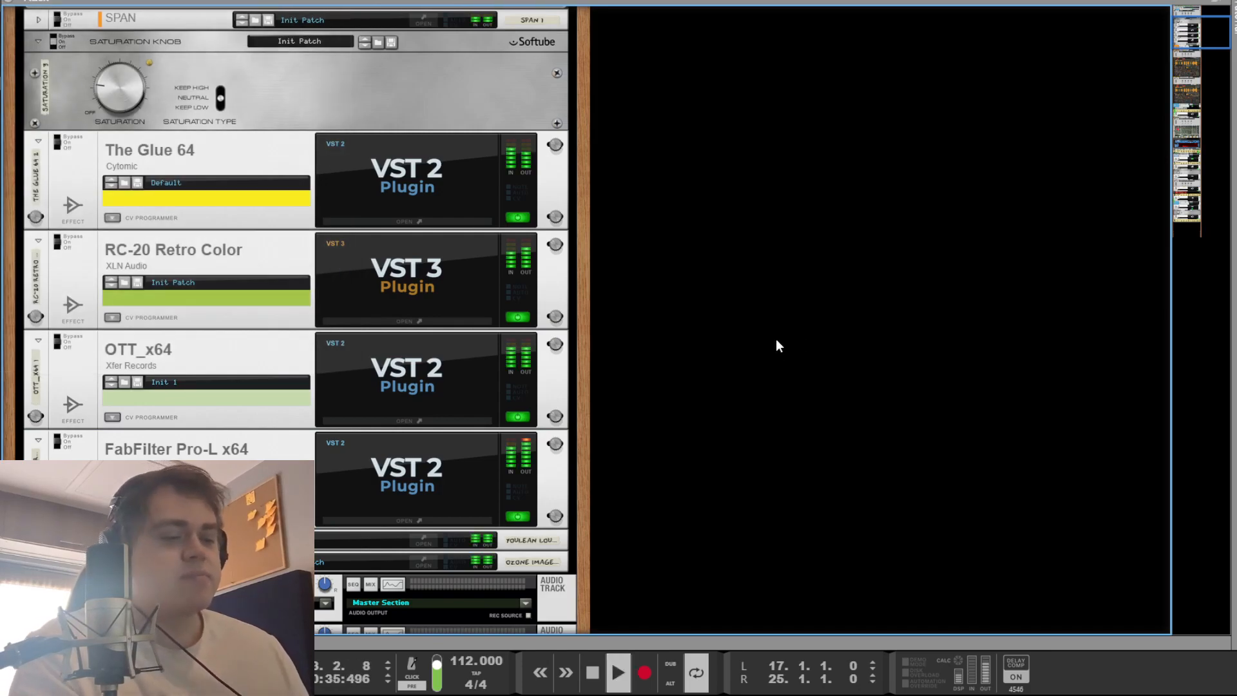
Step: Switch from the rack to the sequencer arrangement and stop playback
{"action": "key", "text": "F7"}
{"action": "key", "text": "space"}
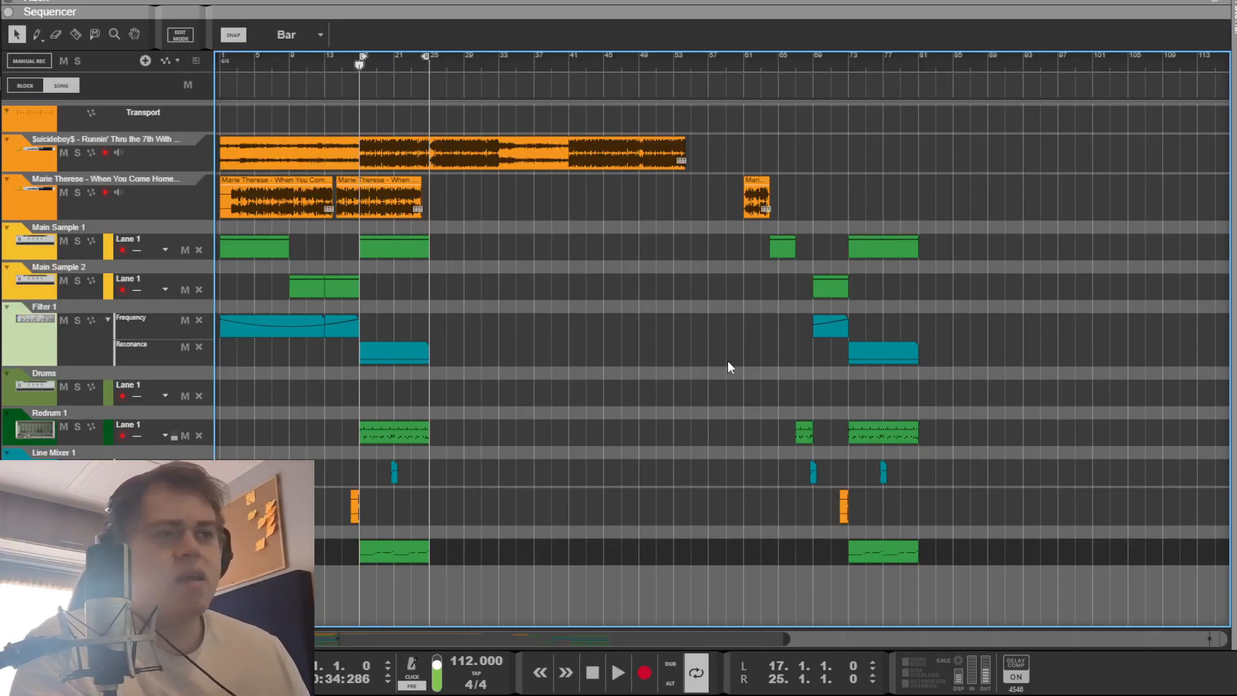